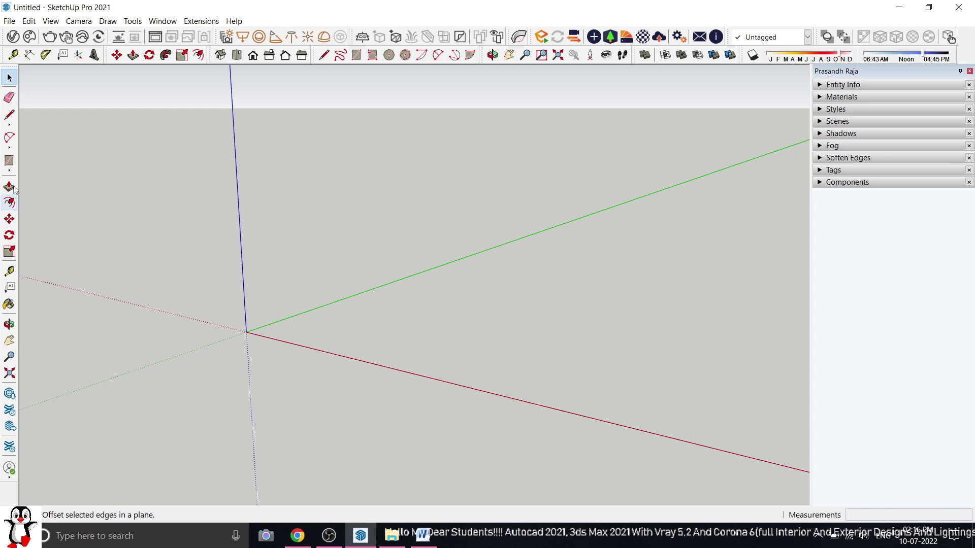
# Draw a rectangle on the ground near the origin, about 218 by 250 cm
pyautogui.click(9, 161)
pyautogui.click(406, 302)
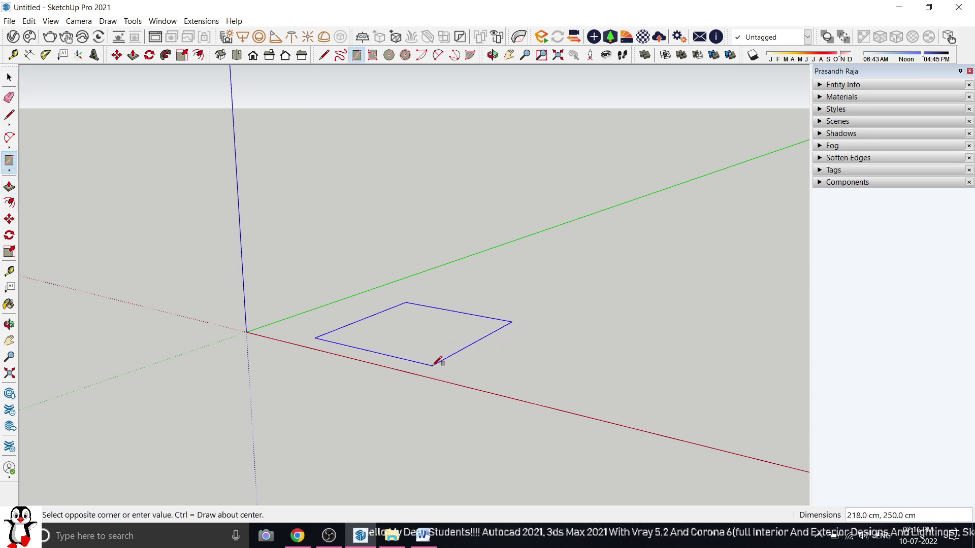
pyautogui.click(432, 366)
pyautogui.press('space')
# Extrude the rectangle upward by about 238 cm into a box with Push/Pull
pyautogui.click(9, 187)
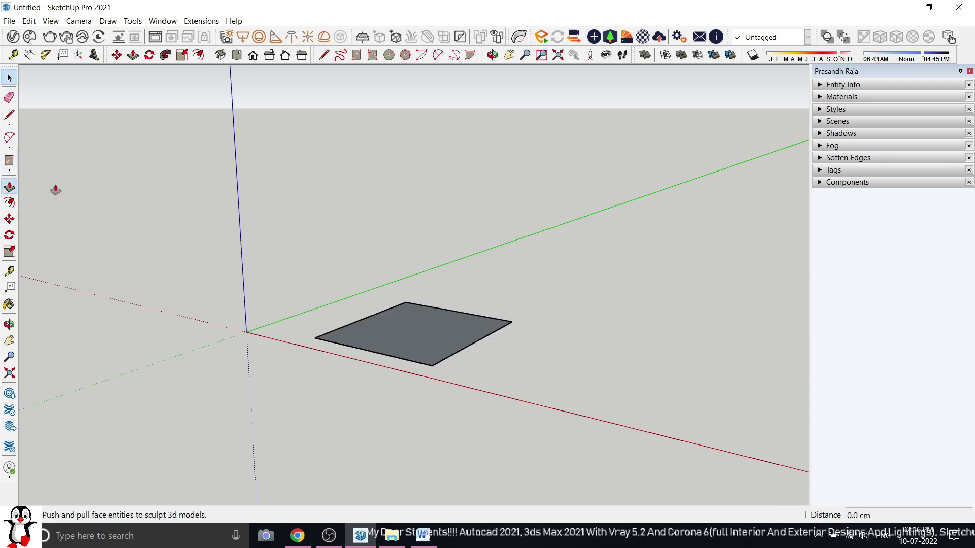
pyautogui.click(447, 342)
pyautogui.click(440, 189)
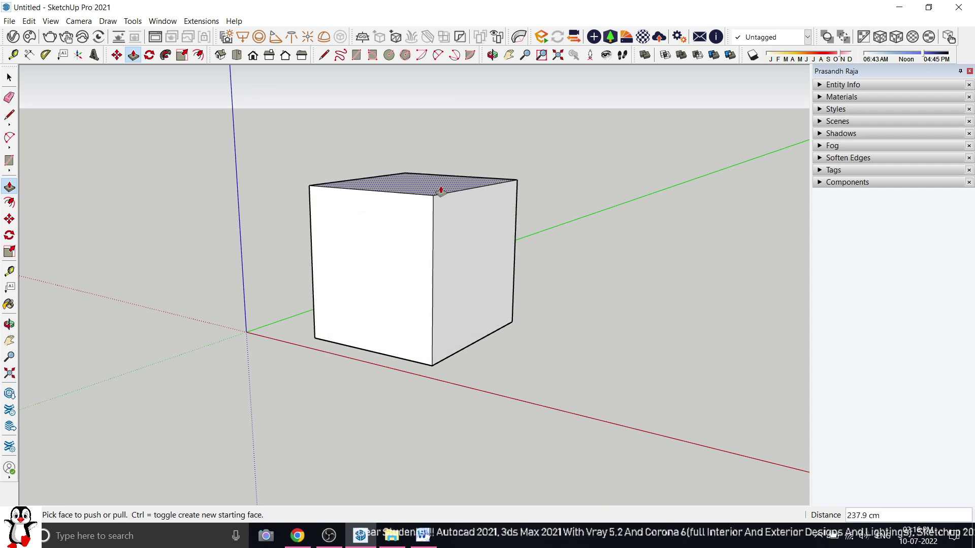
pyautogui.moveTo(394, 197); pyautogui.dragTo(514, 222, button='middle')
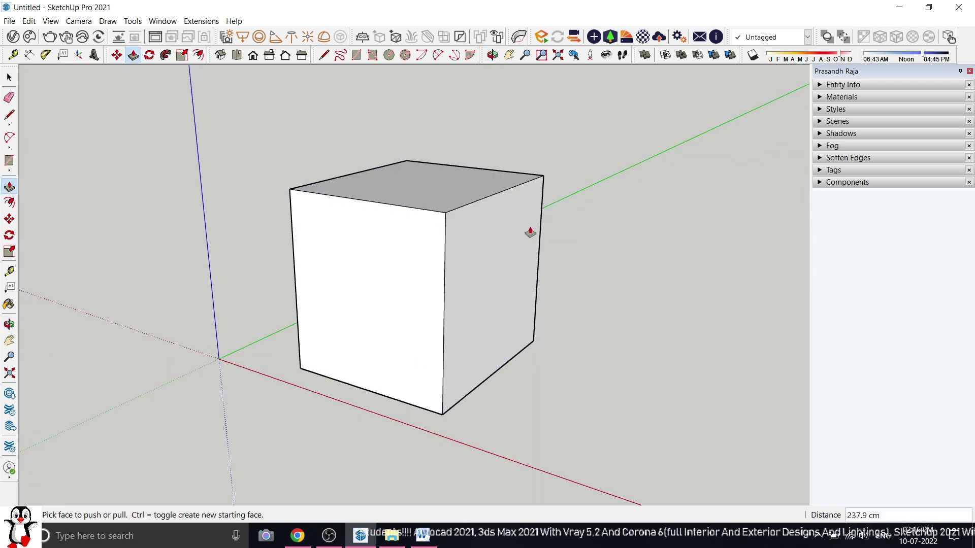
pyautogui.click(9, 77)
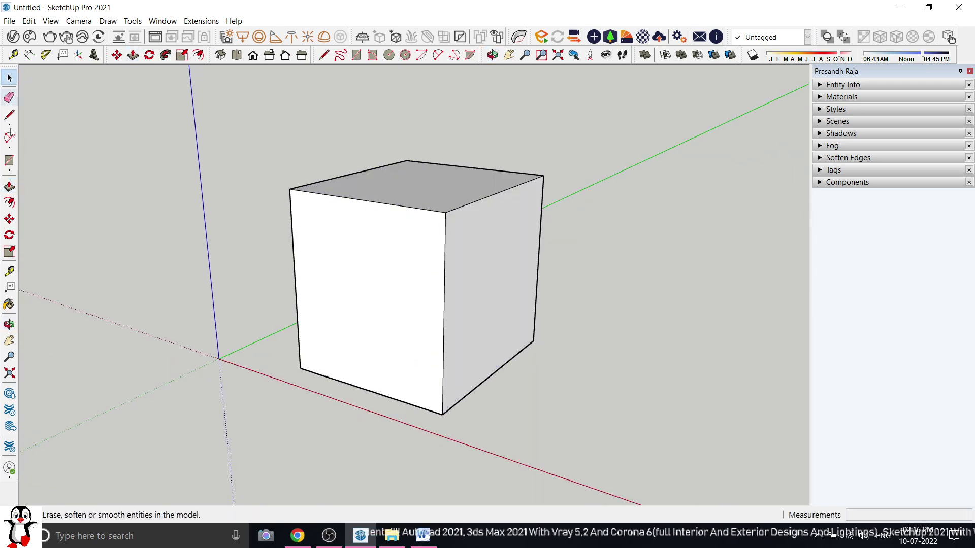
# Offset the outline of the box's side face facing along the red axis inward to form a smaller inner rectangle
pyautogui.click(9, 202)
pyautogui.moveTo(310, 265); pyautogui.dragTo(415, 253, button='middle')
pyautogui.click(416, 252)
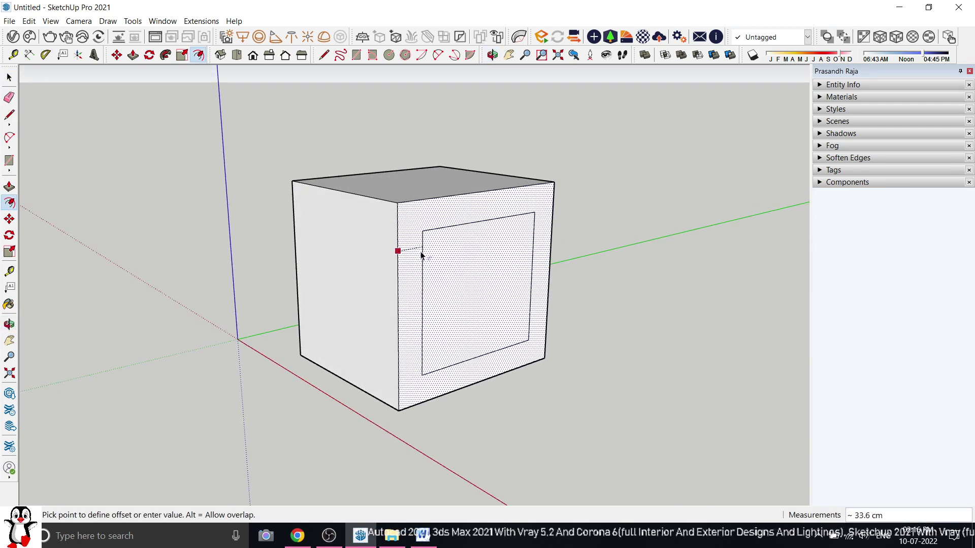
pyautogui.click(421, 254)
pyautogui.click(9, 77)
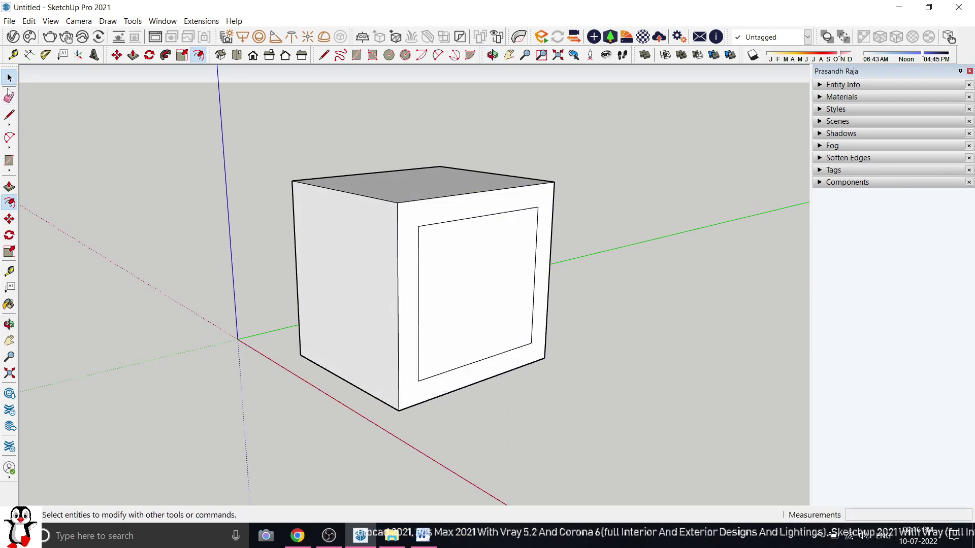
# Push/Pull the inner rectangle outward by about 119 cm to form a smaller attached box
pyautogui.click(9, 187)
pyautogui.click(460, 279)
pyautogui.click(539, 303)
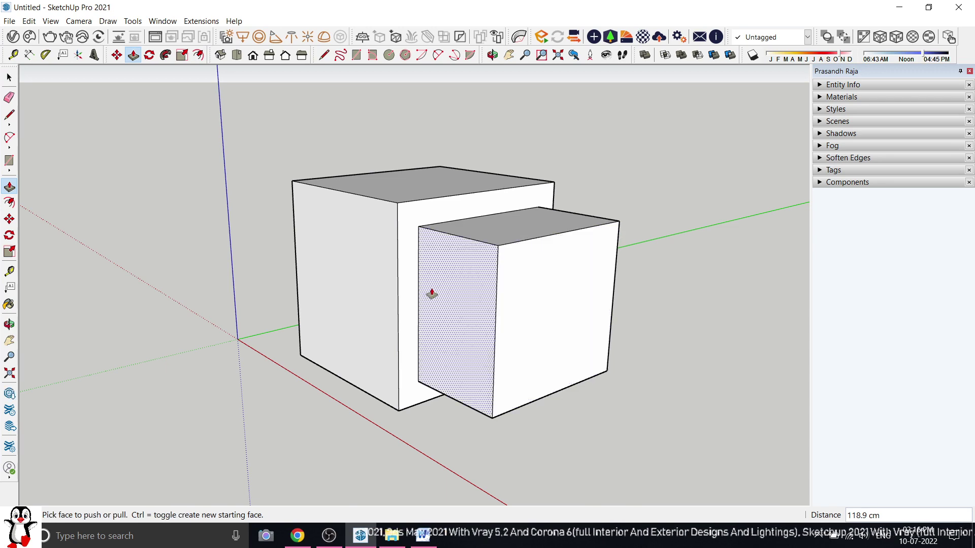
pyautogui.moveTo(433, 293); pyautogui.dragTo(605, 276, button='middle')
pyautogui.click(9, 78)
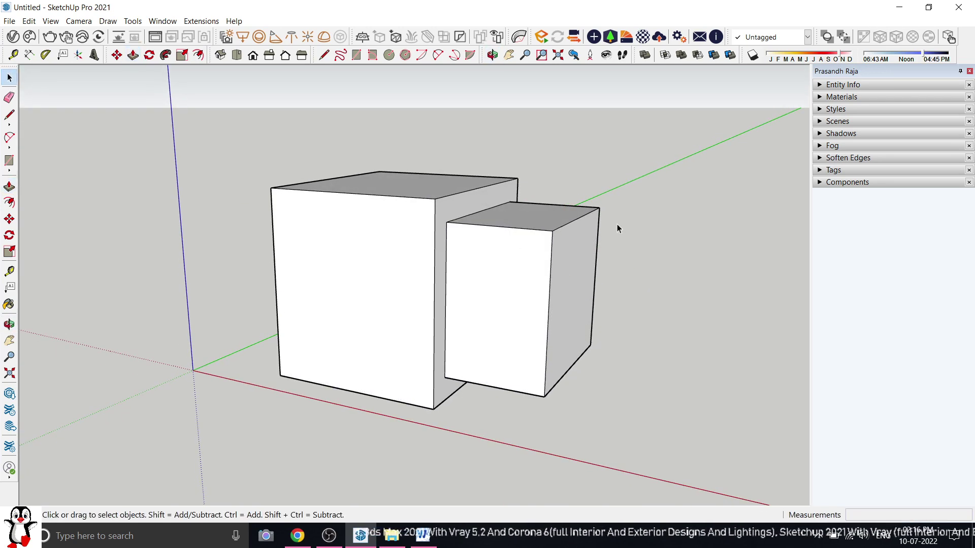
# Paint the front face of the smaller box with Brick Antique 01 from the Brick, Cladding and Siding materials
pyautogui.scroll(3, 617, 223)
pyautogui.moveTo(298, 227); pyautogui.dragTo(399, 225, button='middle')
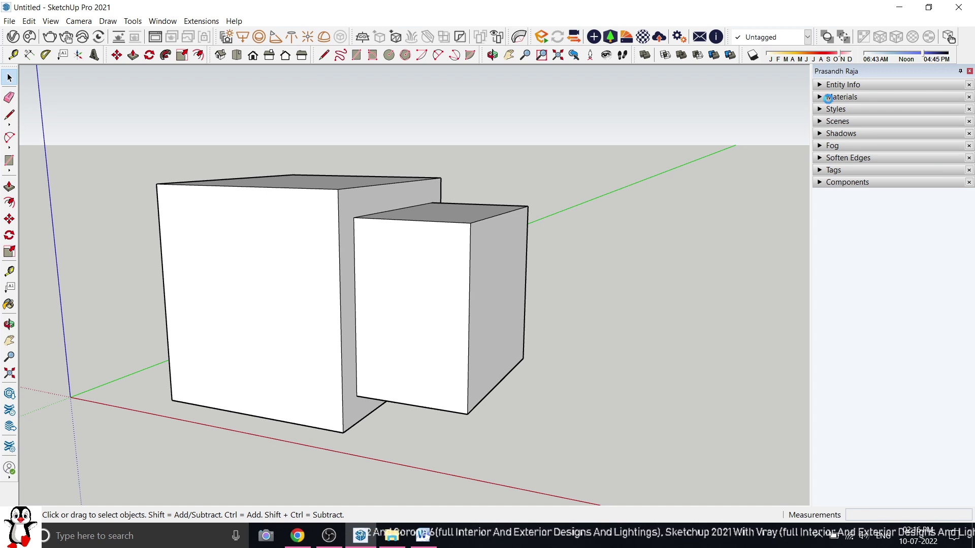
pyautogui.click(825, 160)
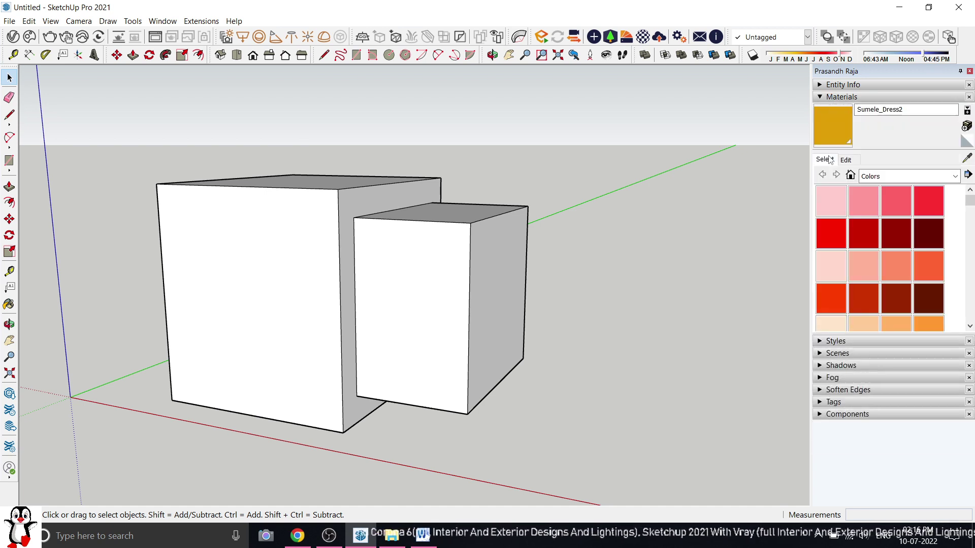
pyautogui.click(891, 177)
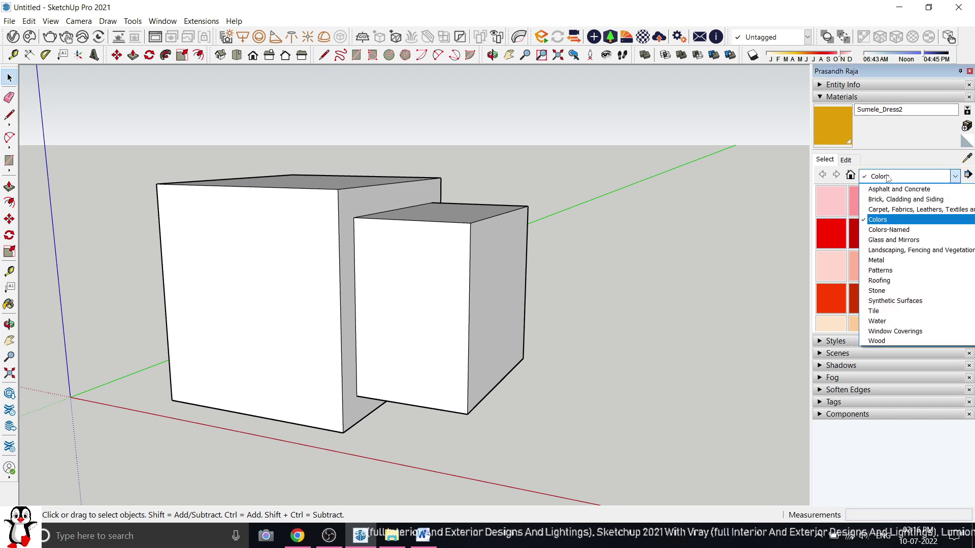
pyautogui.click(894, 199)
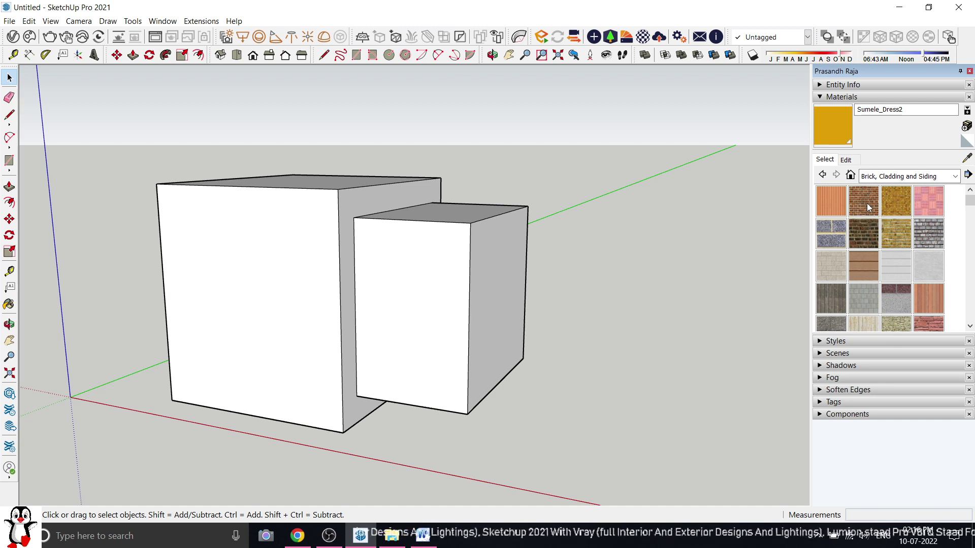
pyautogui.click(867, 203)
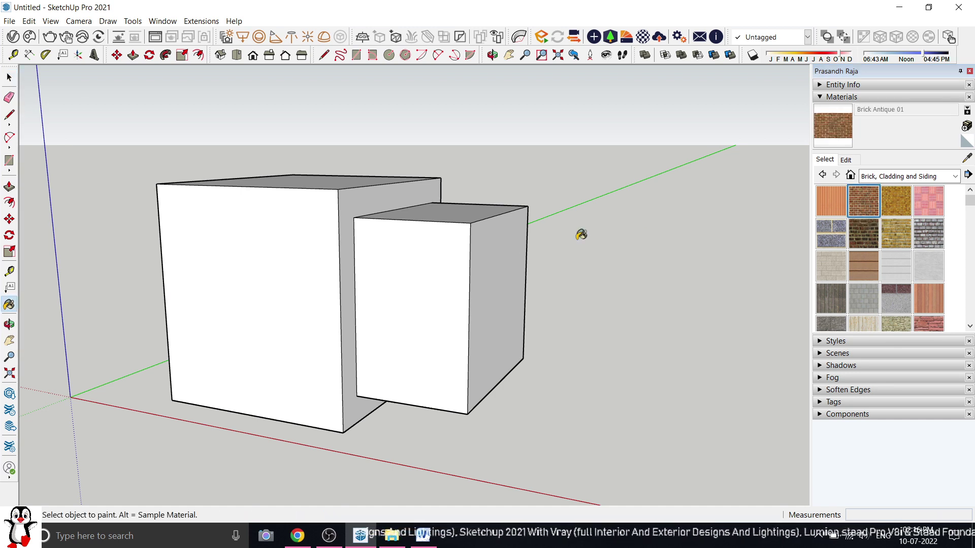
pyautogui.scroll(2, 402, 287)
pyautogui.click(402, 287)
pyautogui.scroll(3, 403, 288)
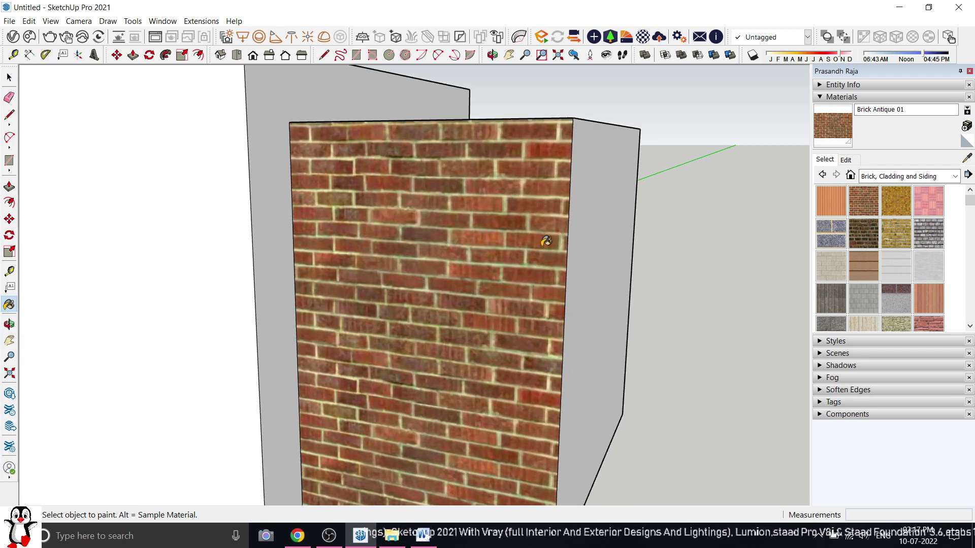
# Switch the material library to the Water collection
pyautogui.scroll(-3, 548, 241)
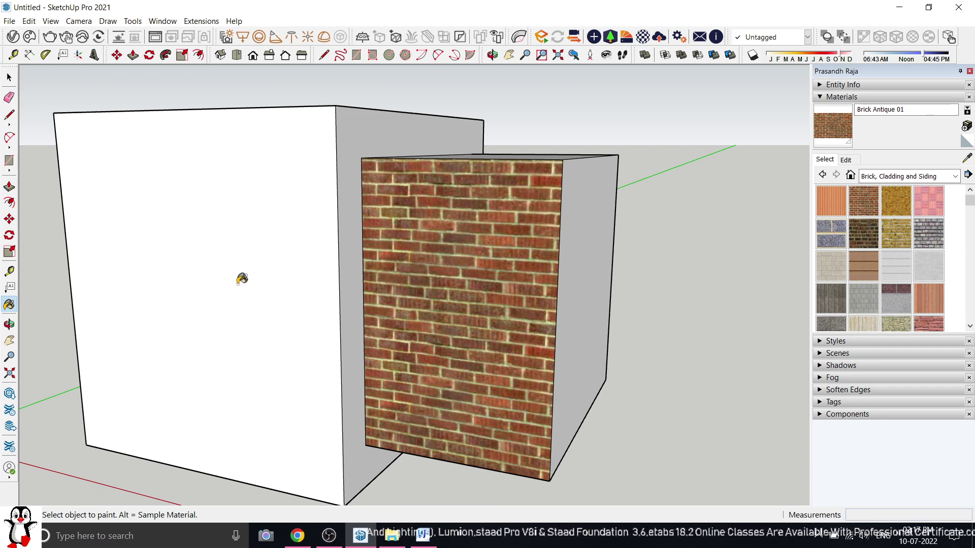
pyautogui.scroll(-2, 451, 347)
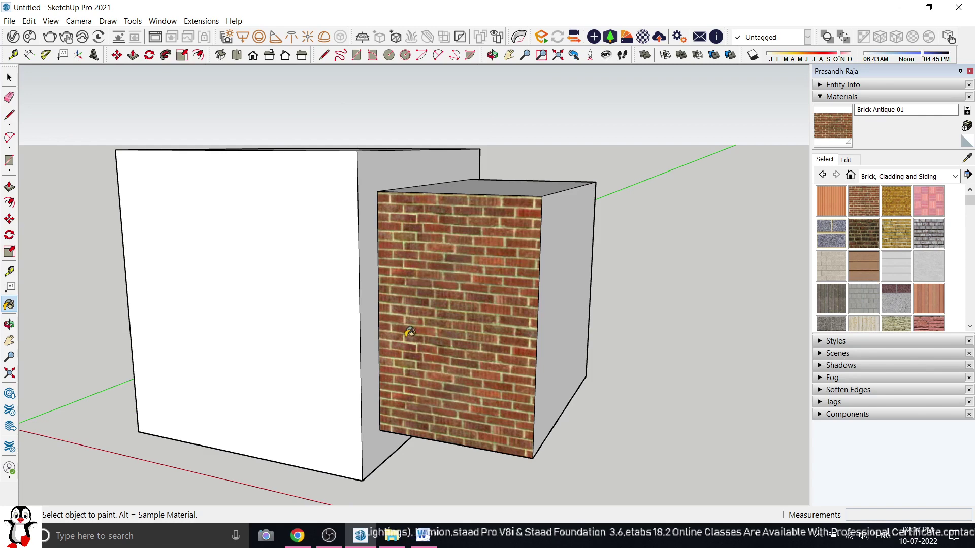
pyautogui.scroll(-1, 393, 328)
pyautogui.click(948, 177)
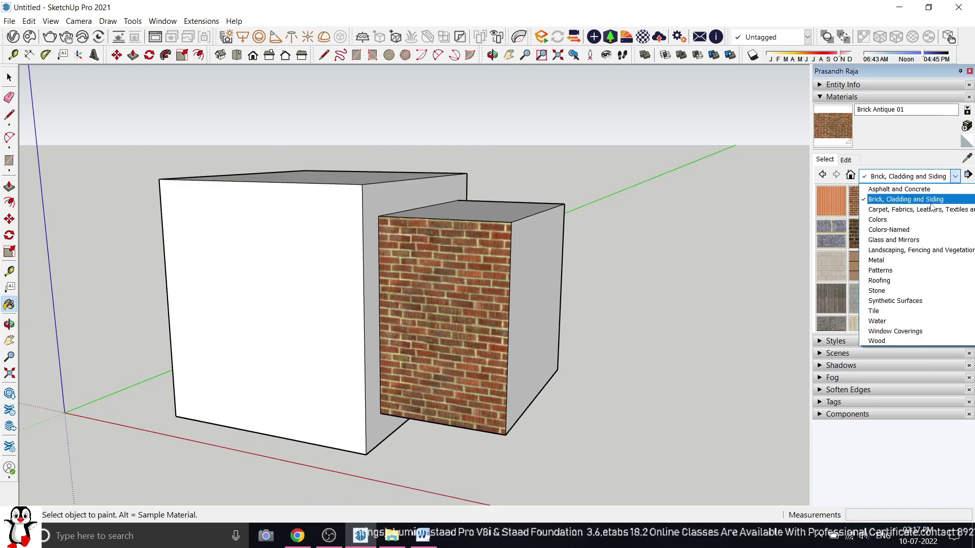
pyautogui.click(883, 329)
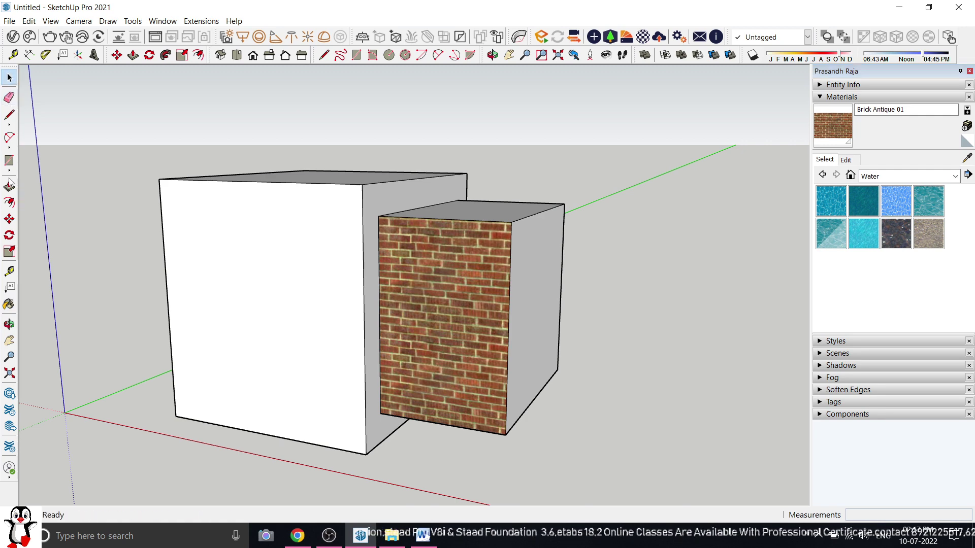
# Draw a pool rectangle on the ground beside the boxes, about 470 by 949 cm
pyautogui.click(9, 160)
pyautogui.scroll(-4, 77, 250)
pyautogui.click(404, 288)
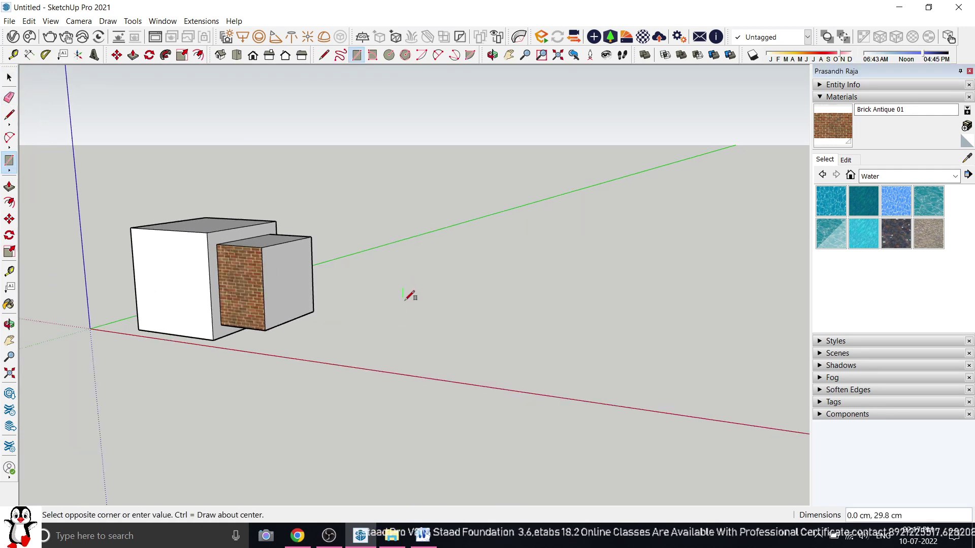
pyautogui.click(417, 427)
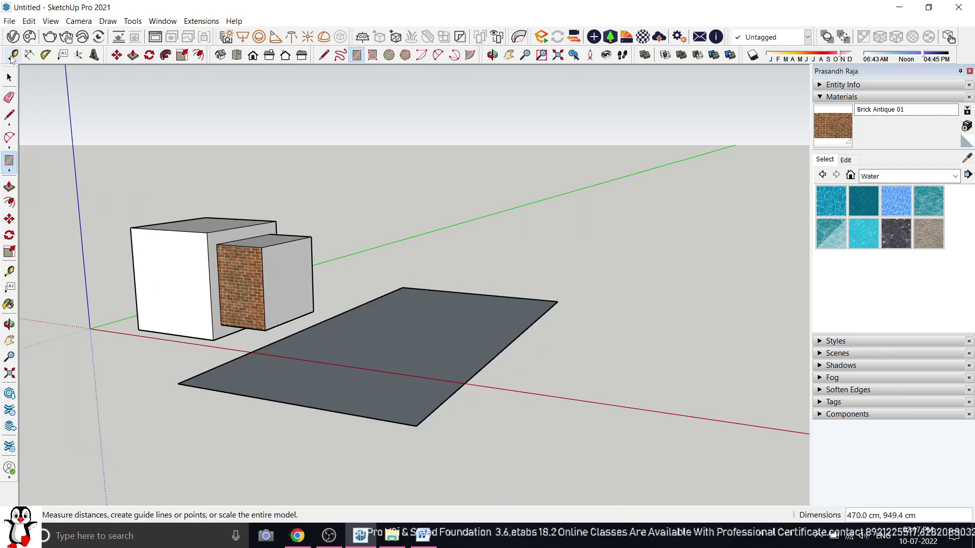
pyautogui.click(10, 77)
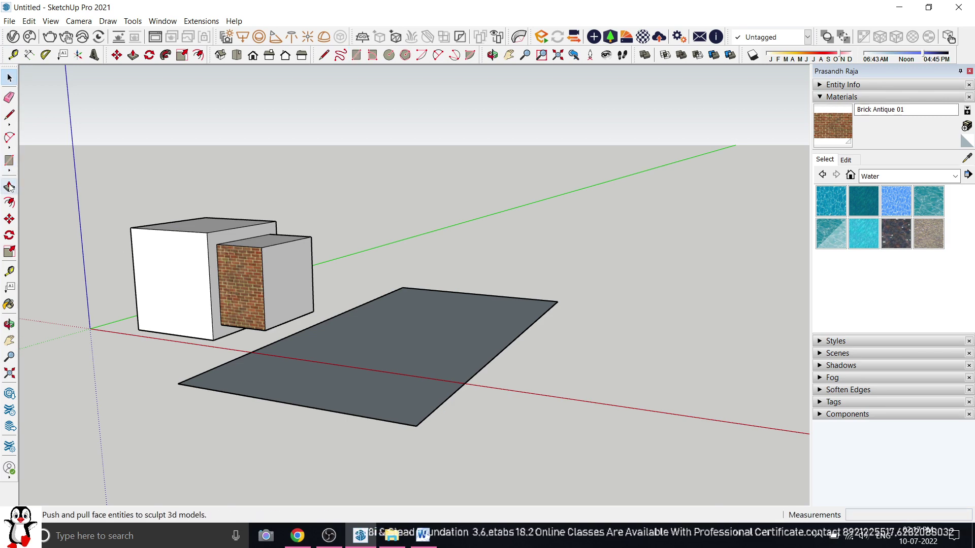
# Offset the pool rectangle's edges inward by about 39 cm to create a border
pyautogui.click(9, 202)
pyautogui.scroll(2, 330, 339)
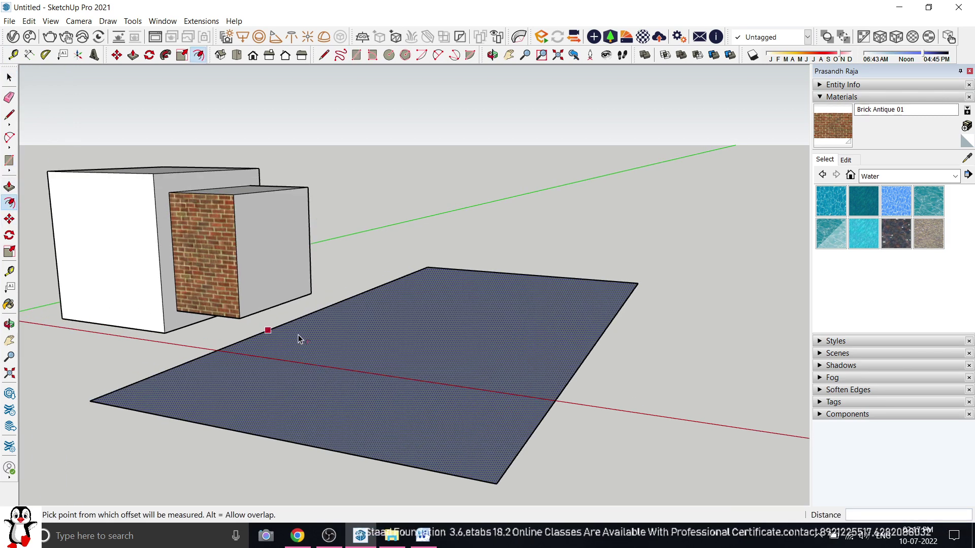
pyautogui.click(298, 337)
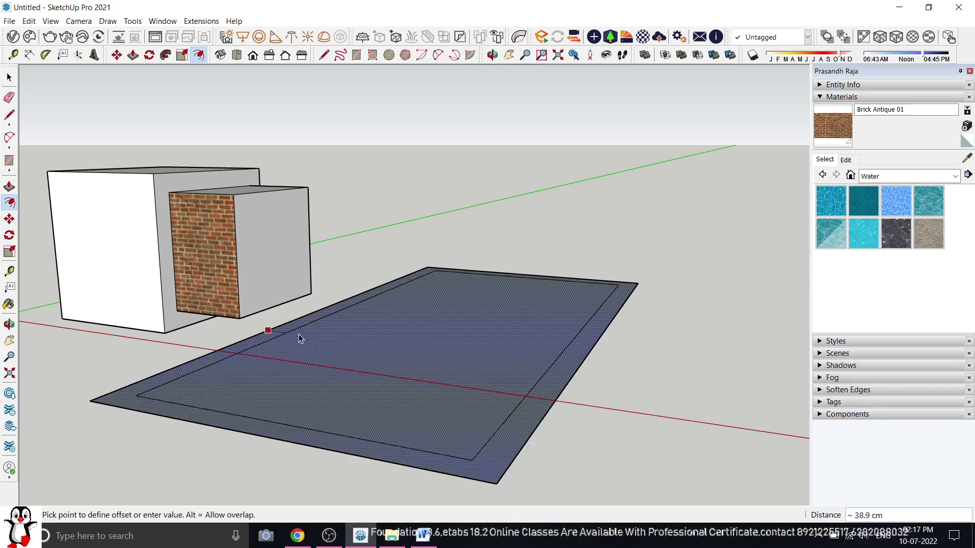
pyautogui.click(298, 337)
# Push the inner pool face down below the ground to form the pool basin
pyautogui.click(9, 187)
pyautogui.scroll(-2, 448, 338)
pyautogui.click(448, 339)
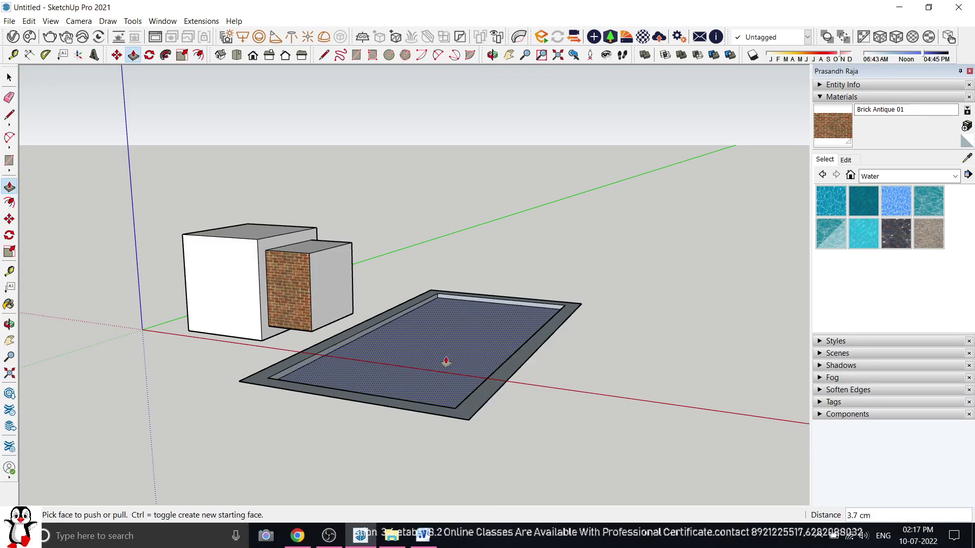
pyautogui.moveTo(483, 368); pyautogui.dragTo(461, 280, button='middle')
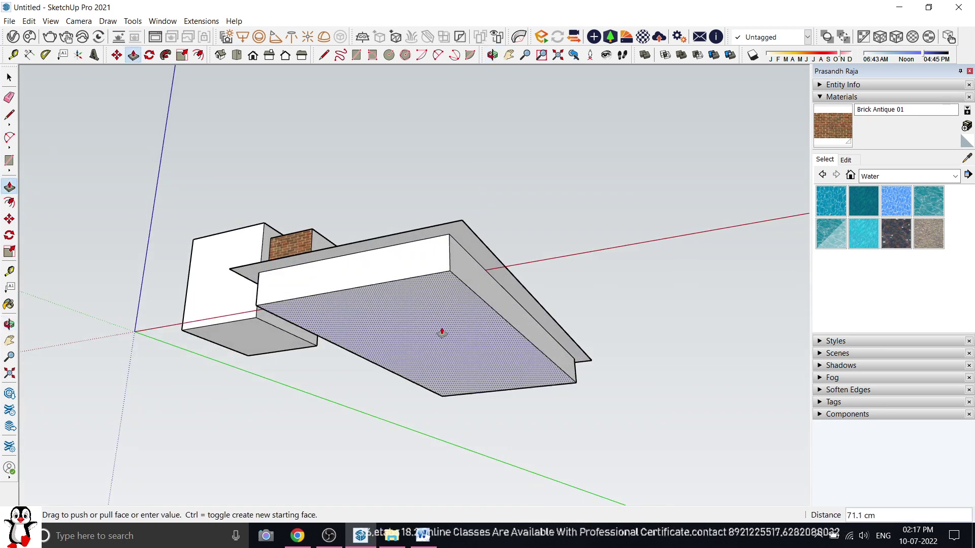
pyautogui.click(435, 363)
# Pull a new face up about 124 cm from the pool floor as the water surface, and raise the border slightly to thicken it
pyautogui.moveTo(436, 364); pyautogui.dragTo(483, 375, button='middle')
pyautogui.scroll(3, 373, 379)
pyautogui.click(482, 376)
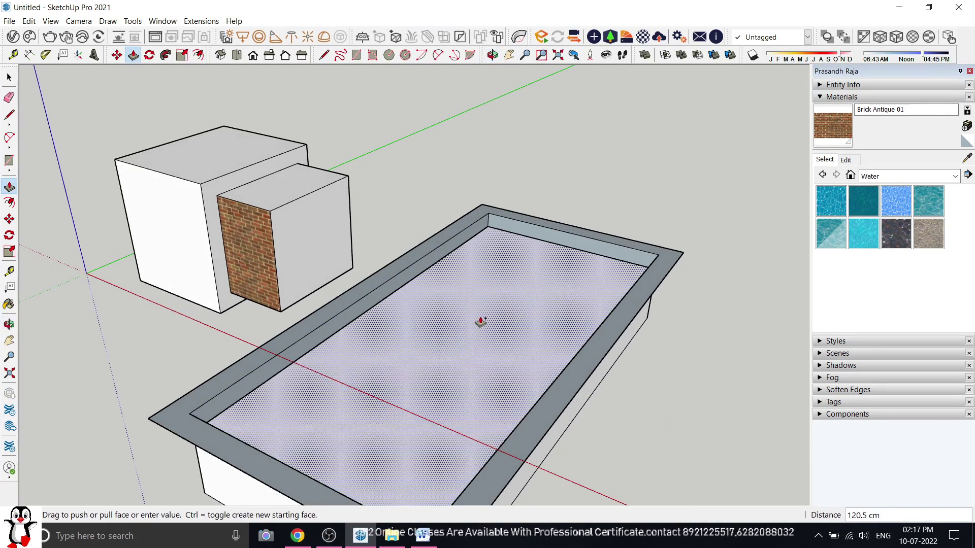
pyautogui.click(481, 321)
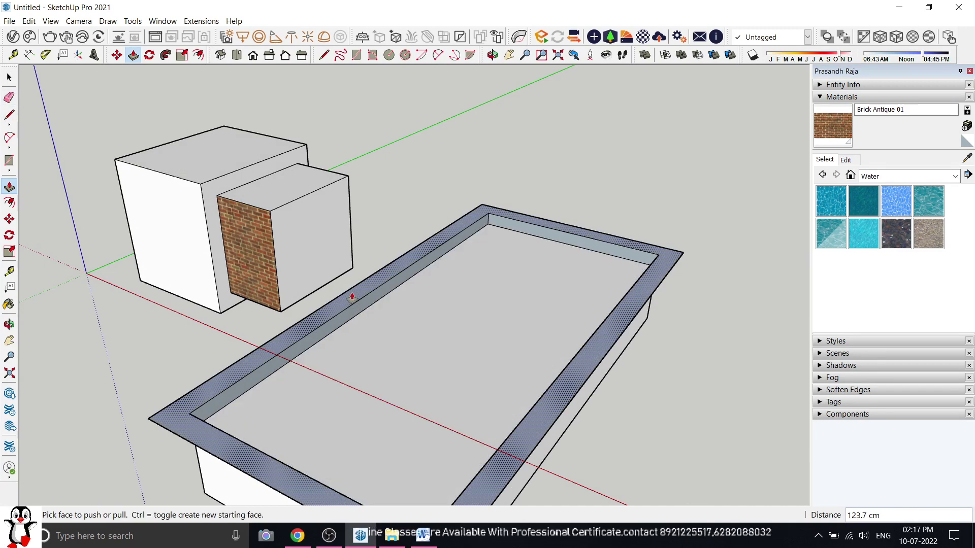
pyautogui.moveTo(388, 304); pyautogui.dragTo(470, 296, button='middle')
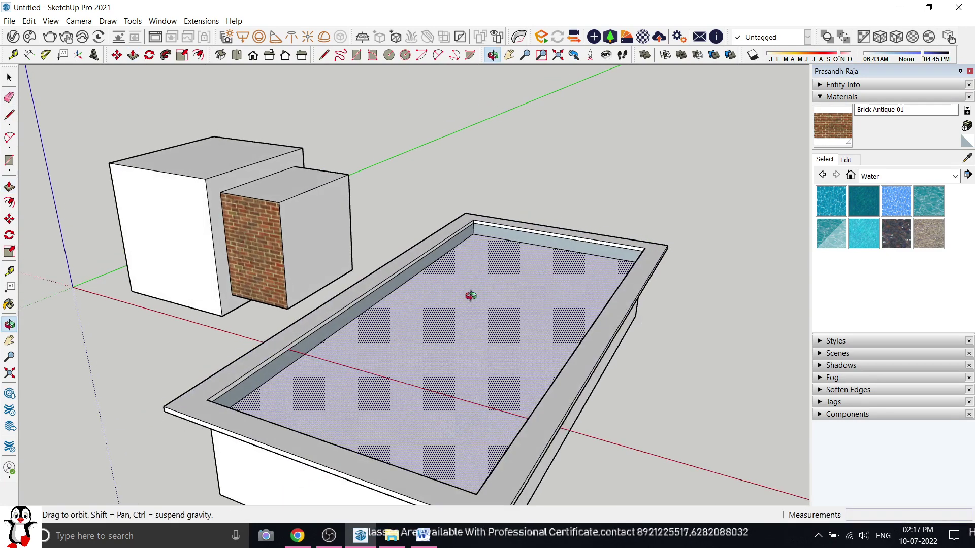
# Paint the pool's water surface with the Water Pool Light material
pyautogui.click(833, 237)
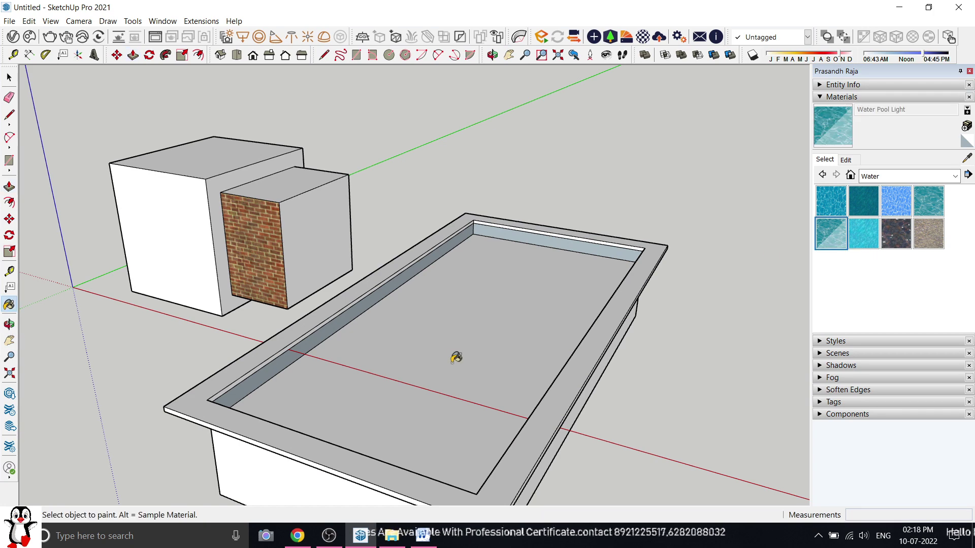
pyautogui.click(499, 363)
pyautogui.scroll(3, 523, 324)
pyautogui.moveTo(523, 324); pyautogui.dragTo(523, 333, button='middle')
pyautogui.scroll(2, 436, 367)
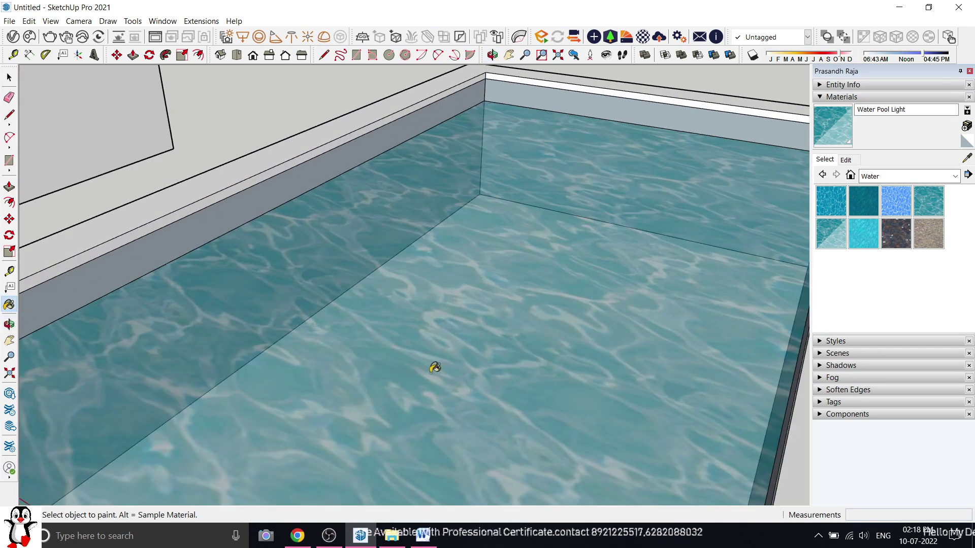
pyautogui.scroll(-2, 597, 279)
pyautogui.scroll(-3, 597, 280)
pyautogui.click(9, 77)
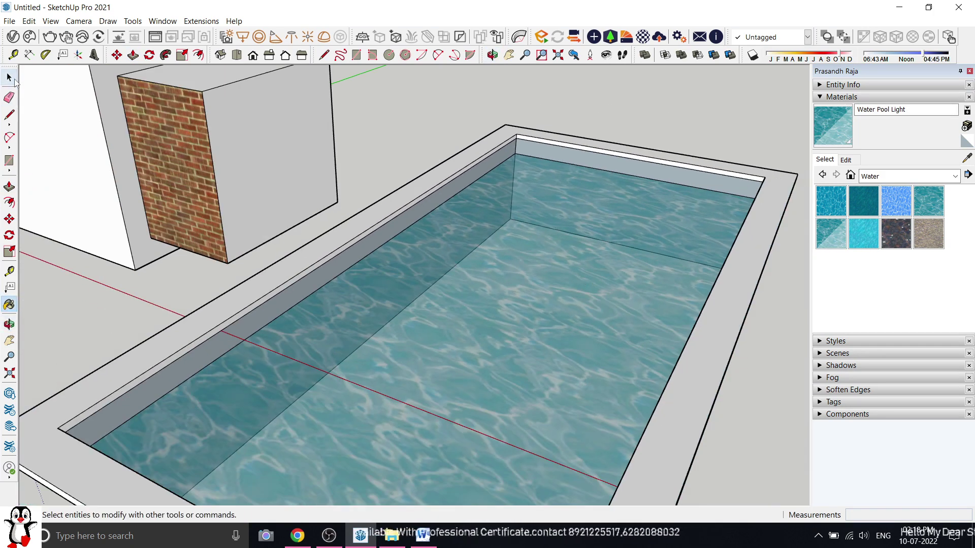
# Set the opacity of the Water Pool Light material to 100
pyautogui.scroll(2, 511, 336)
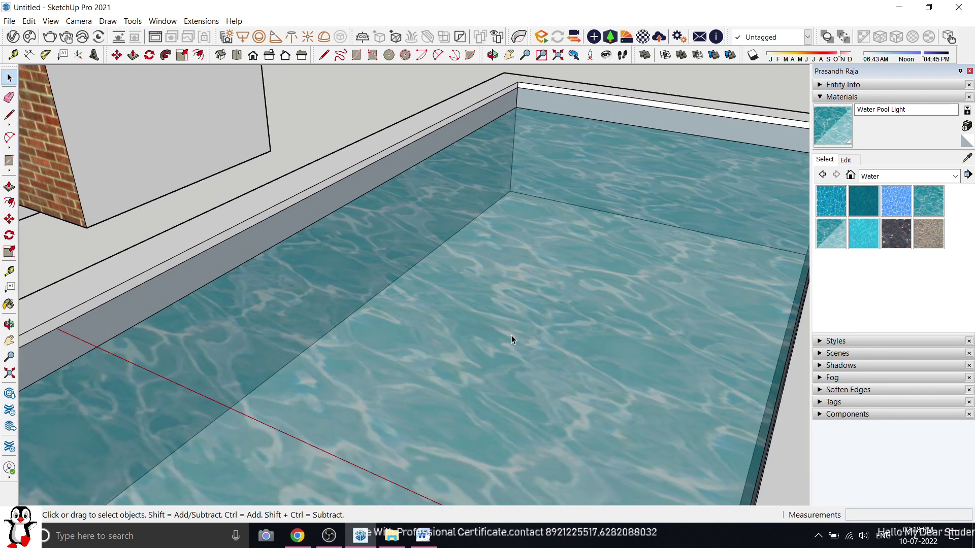
pyautogui.click(852, 164)
pyautogui.moveTo(872, 348); pyautogui.dragTo(917, 349)
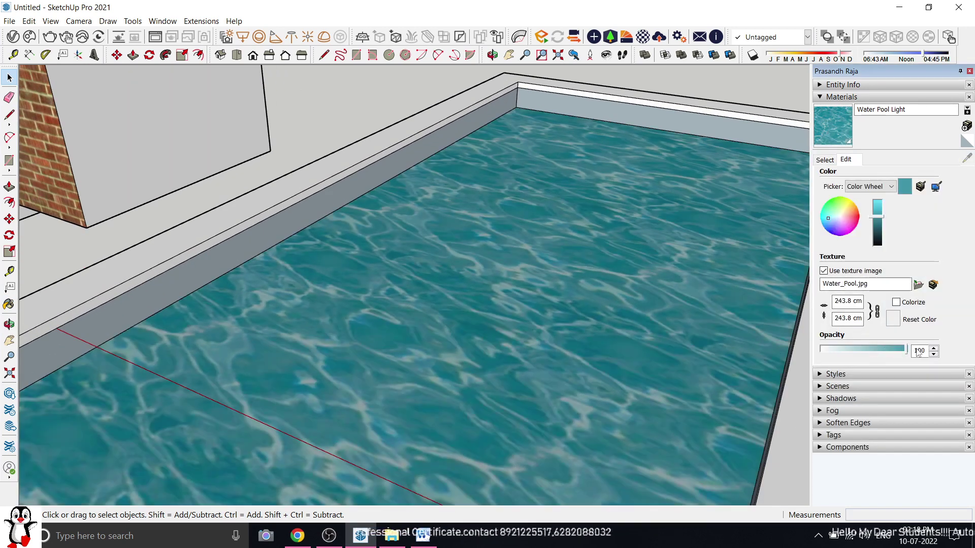
pyautogui.scroll(-3, 518, 283)
pyautogui.moveTo(517, 283); pyautogui.dragTo(581, 341, button='middle')
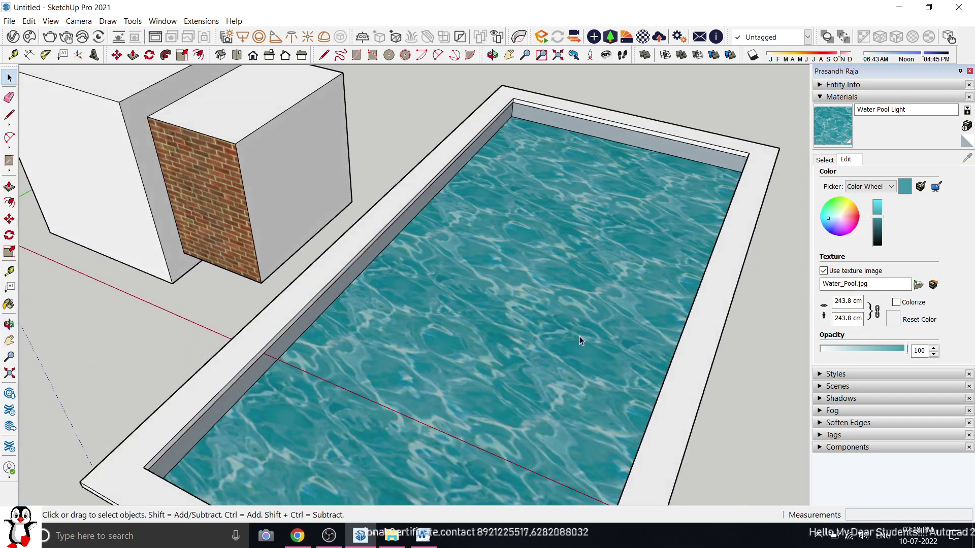
# Set the opacity of the Water Pool Light material on the pool's water surface to 82
pyautogui.scroll(3, 530, 301)
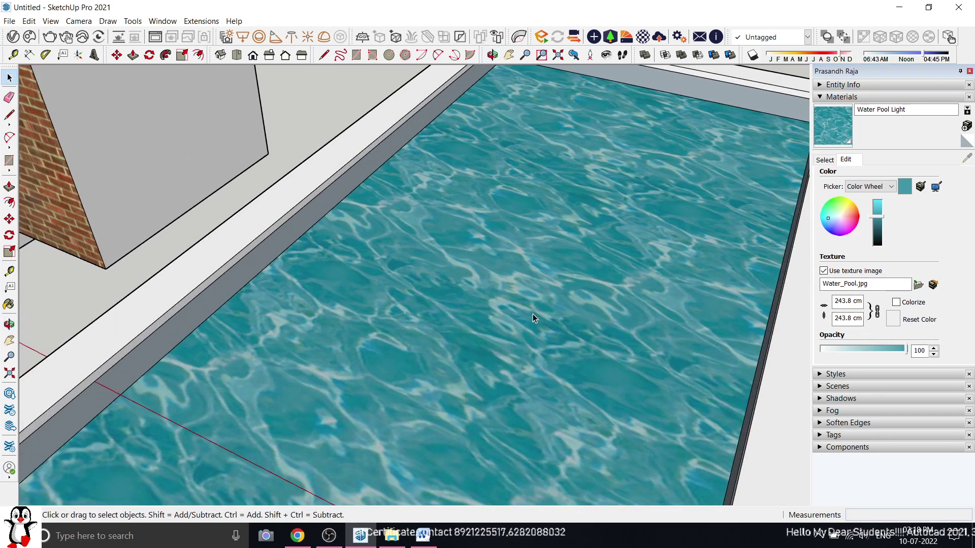
pyautogui.moveTo(905, 350); pyautogui.dragTo(898, 354)
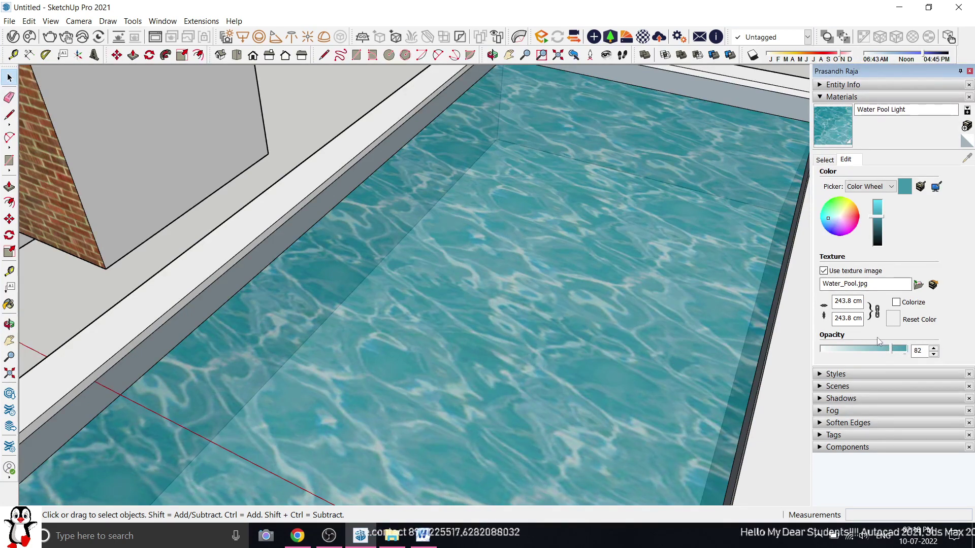
pyautogui.scroll(-3, 432, 278)
pyautogui.scroll(1, 500, 326)
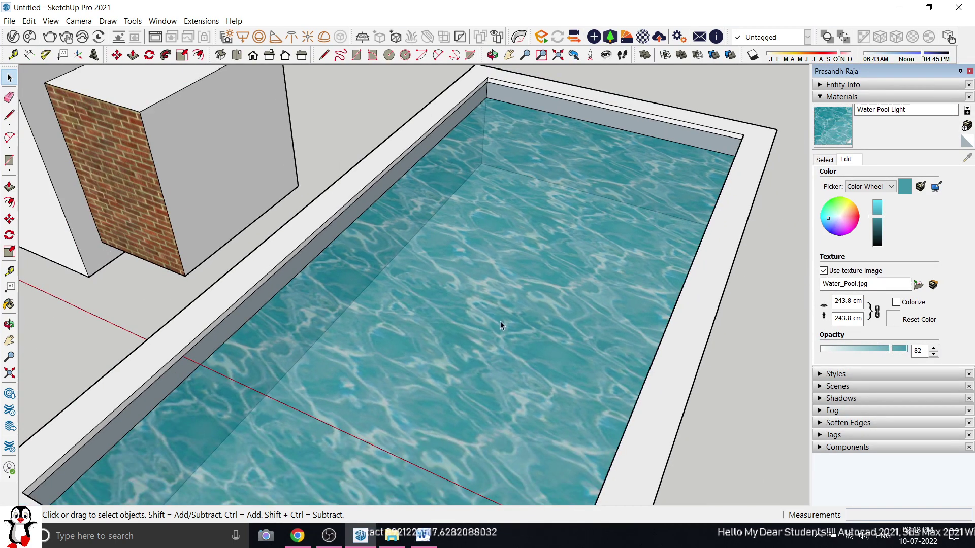
# Examine the semi-transparent water surface and the pool basin beneath it from close up and from farther away
pyautogui.scroll(2, 497, 321)
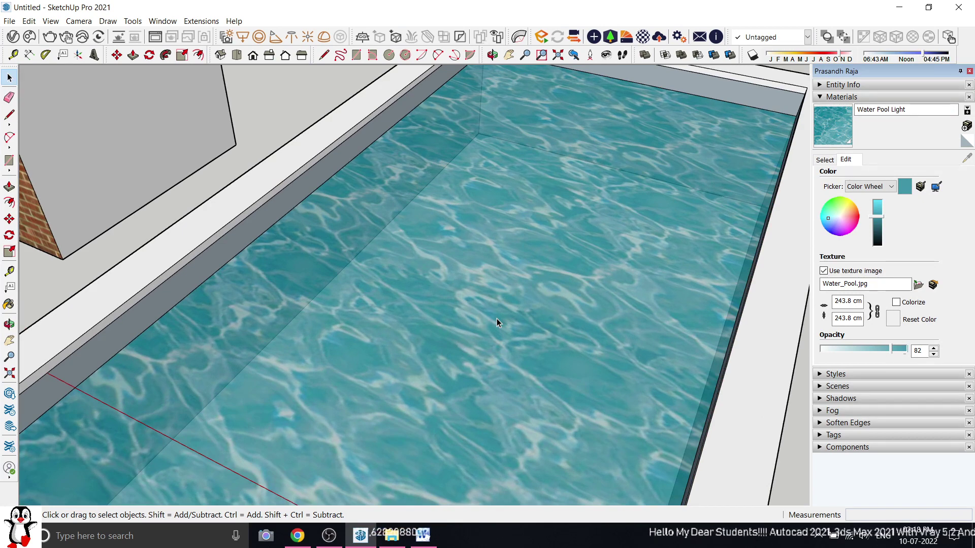
pyautogui.scroll(-3, 451, 252)
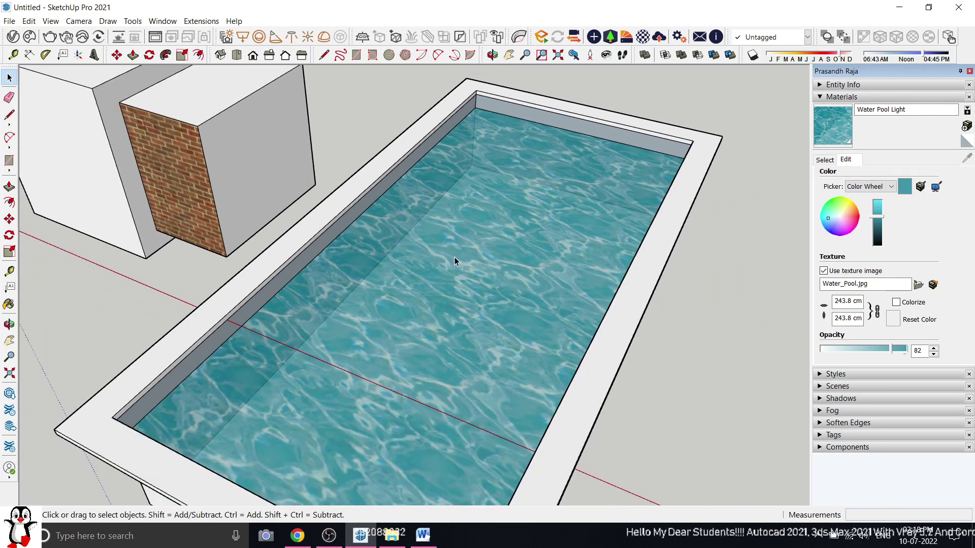
pyautogui.moveTo(455, 261); pyautogui.dragTo(474, 250, button='middle')
pyautogui.scroll(2, 414, 300)
pyautogui.scroll(4, 366, 321)
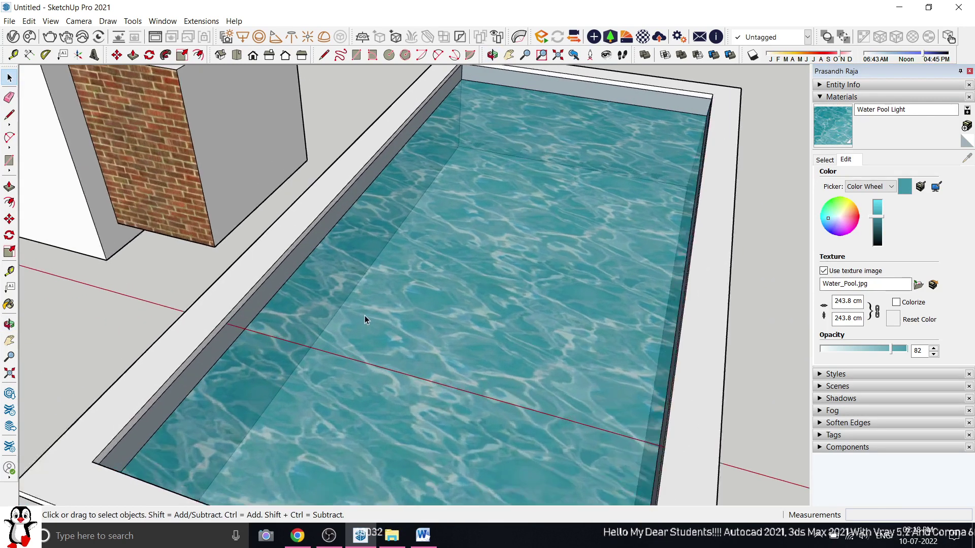
pyautogui.moveTo(433, 289); pyautogui.dragTo(422, 285, button='middle')
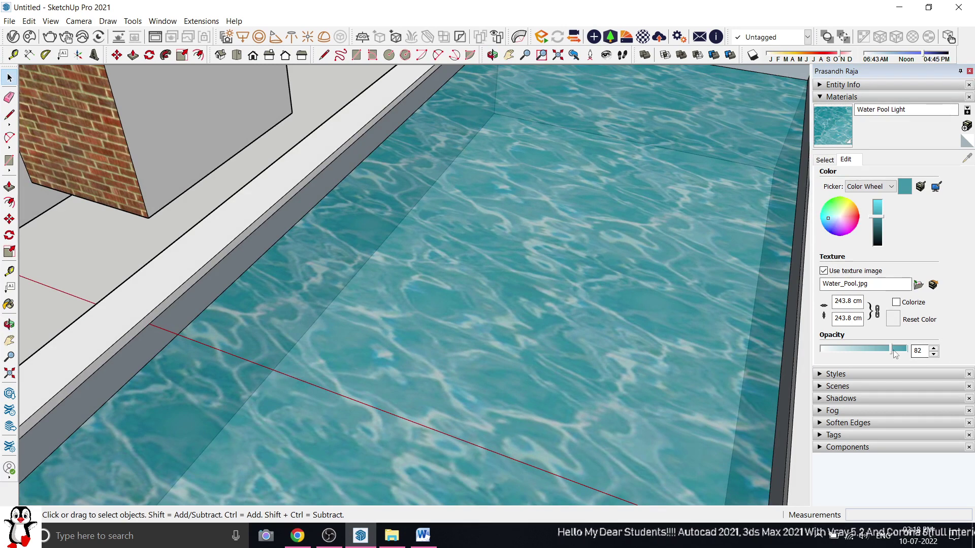
pyautogui.scroll(-4, 433, 335)
pyautogui.scroll(4, 478, 360)
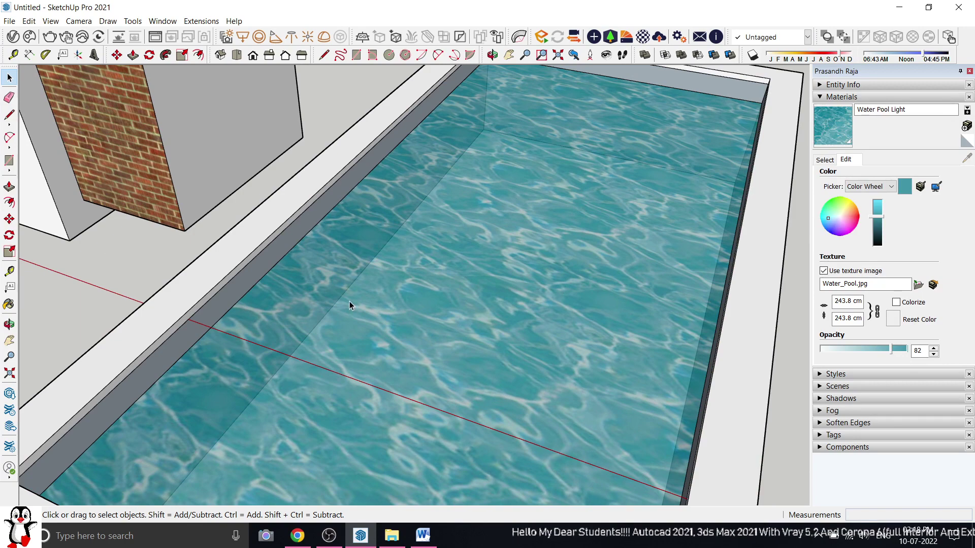
pyautogui.scroll(3, 353, 324)
pyautogui.scroll(-2, 375, 323)
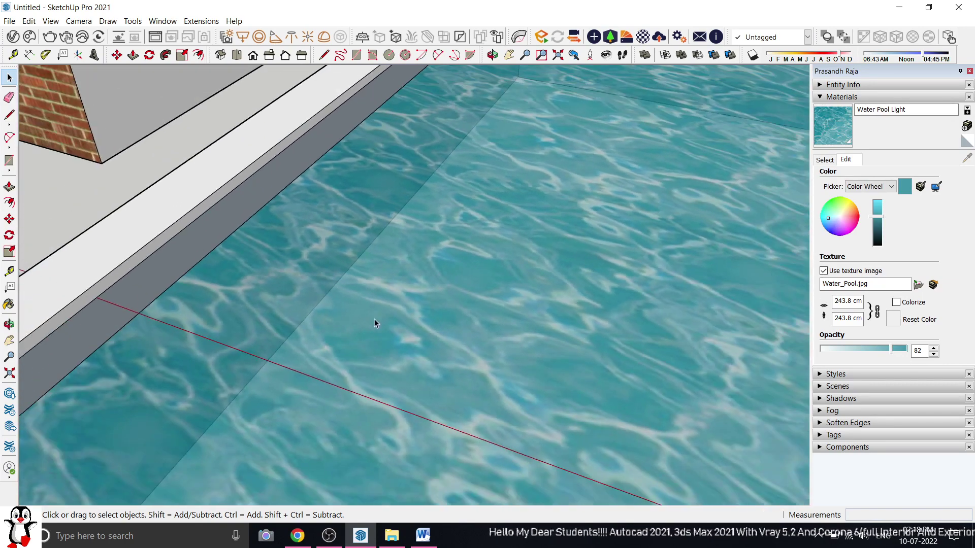
pyautogui.scroll(-5, 680, 345)
pyautogui.scroll(3, 477, 213)
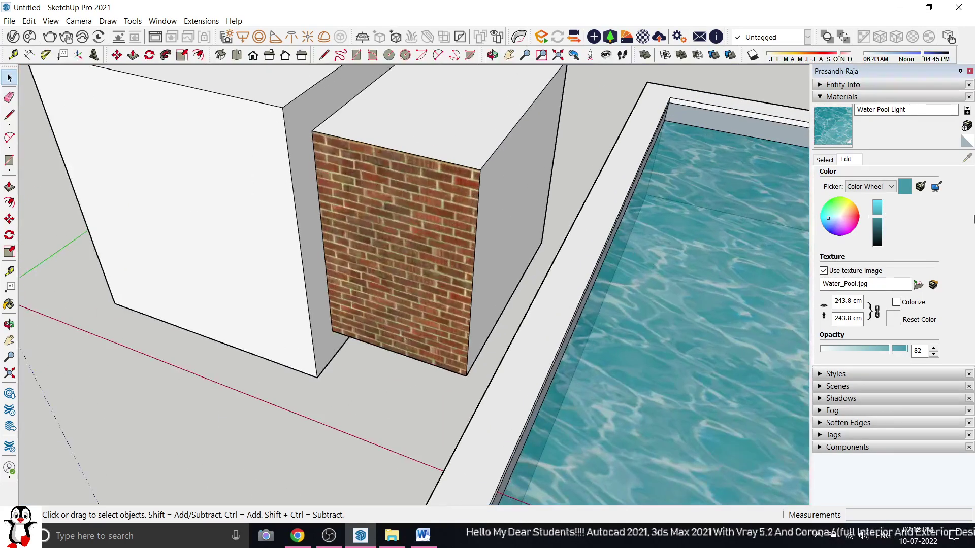
# Sample the Brick Antique 01 material from the smaller box's front face and set its opacity to 78
pyautogui.click(824, 160)
pyautogui.click(967, 158)
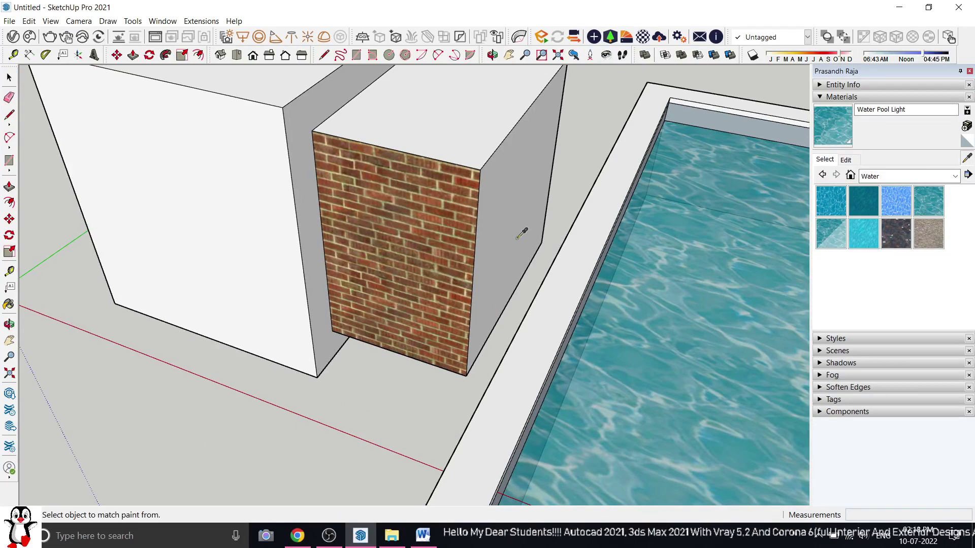
pyautogui.click(470, 222)
pyautogui.click(845, 159)
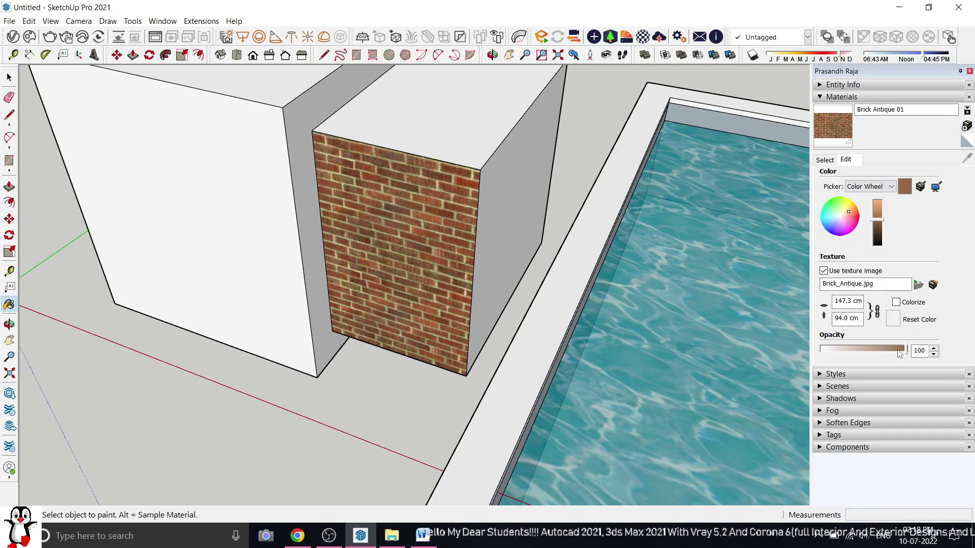
pyautogui.moveTo(897, 350); pyautogui.dragTo(891, 350)
pyautogui.scroll(3, 460, 224)
pyautogui.moveTo(460, 224); pyautogui.dragTo(762, 255, button='middle')
pyautogui.moveTo(901, 350); pyautogui.dragTo(889, 350)
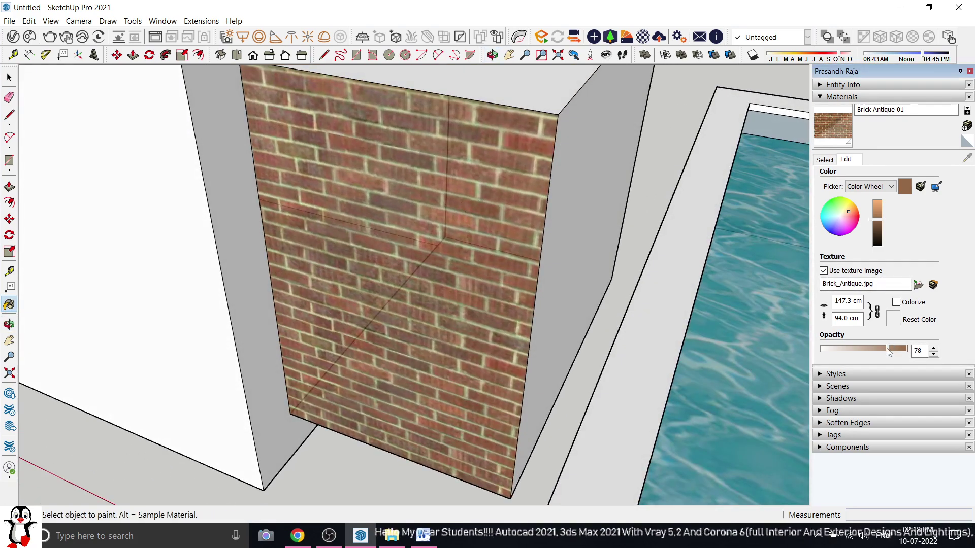
# Examine the semi-transparent brick face up close, and compare it with the boxes and pool from a distance
pyautogui.scroll(3, 429, 217)
pyautogui.moveTo(487, 268); pyautogui.dragTo(406, 374, button='middle')
pyautogui.scroll(2, 406, 375)
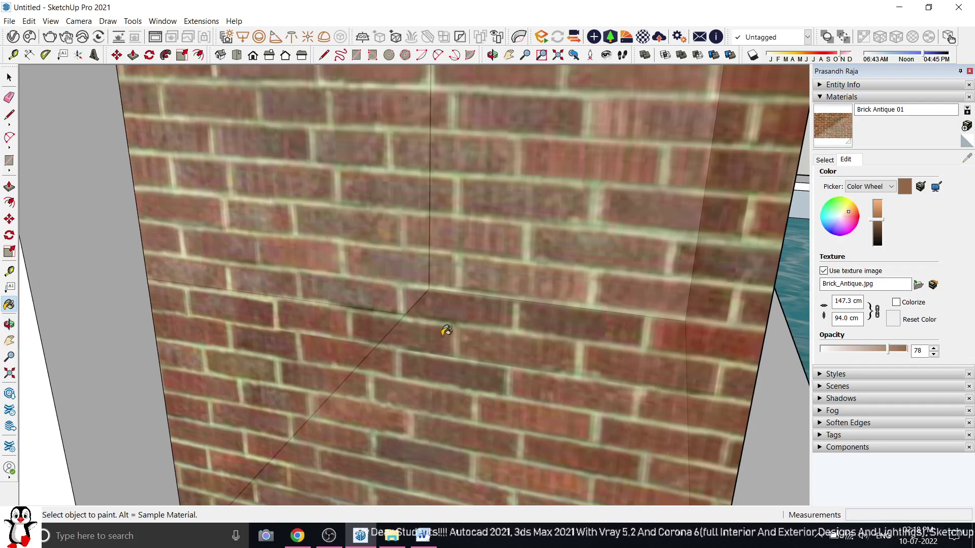
pyautogui.scroll(-3, 446, 331)
pyautogui.scroll(-3, 472, 348)
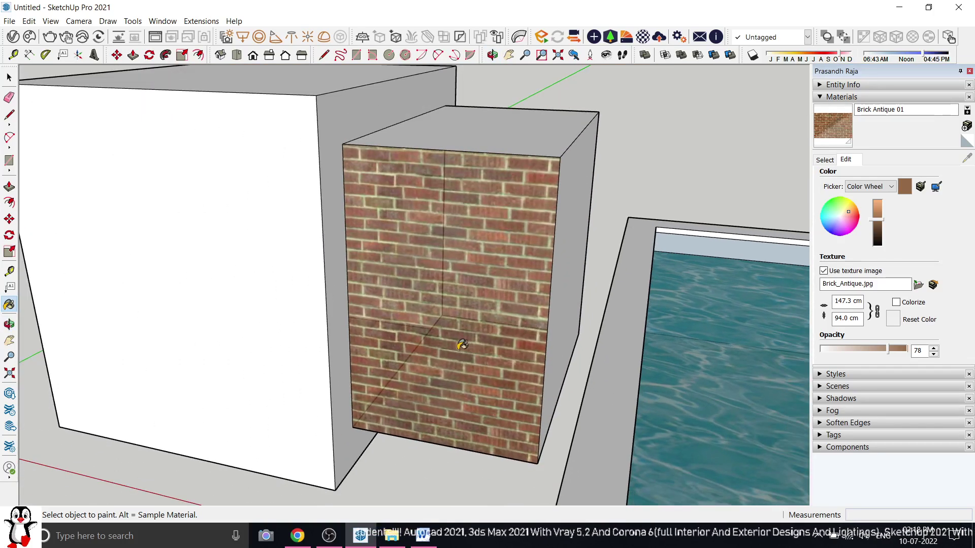
pyautogui.scroll(-3, 465, 346)
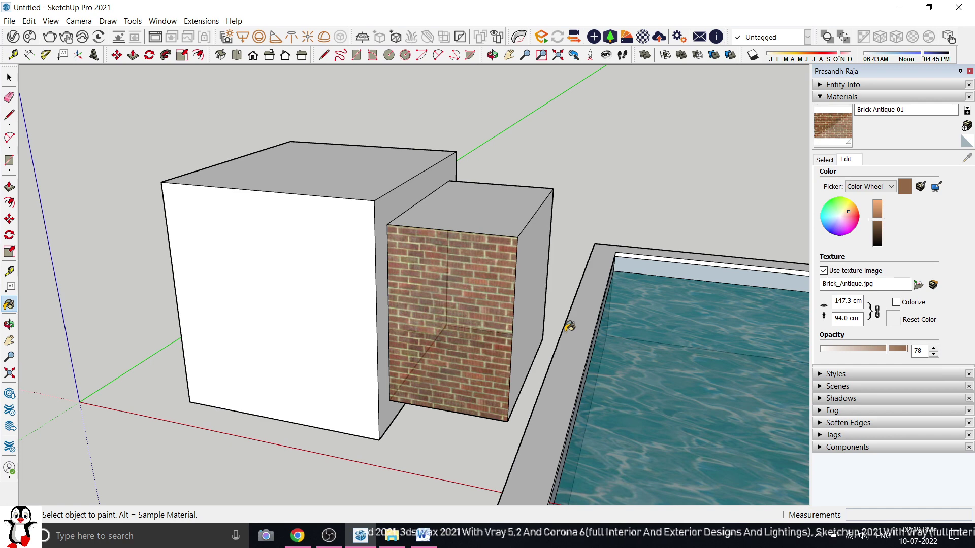
pyautogui.scroll(-3, 380, 330)
pyautogui.moveTo(634, 416); pyautogui.dragTo(577, 436, button='middle')
pyautogui.scroll(2, 529, 272)
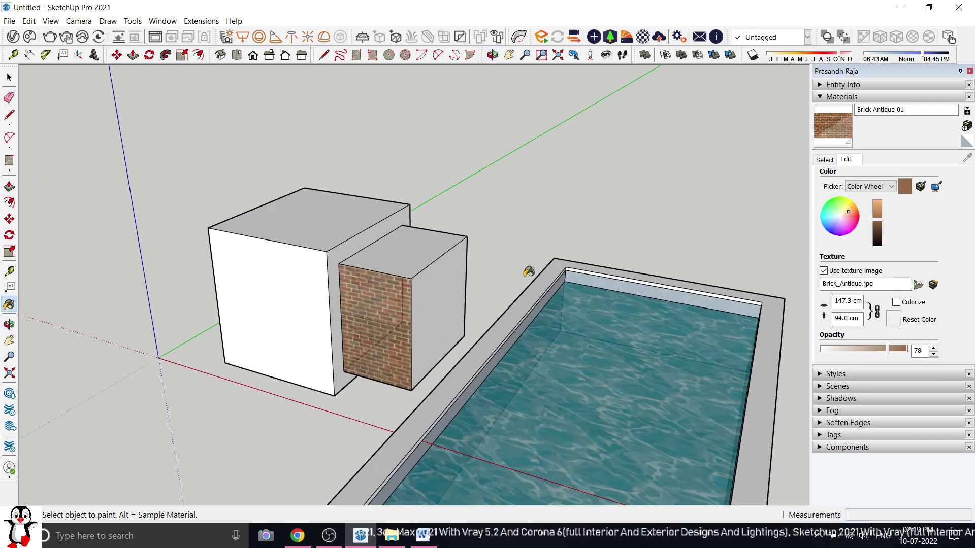
pyautogui.scroll(3, 570, 363)
pyautogui.scroll(-3, 517, 291)
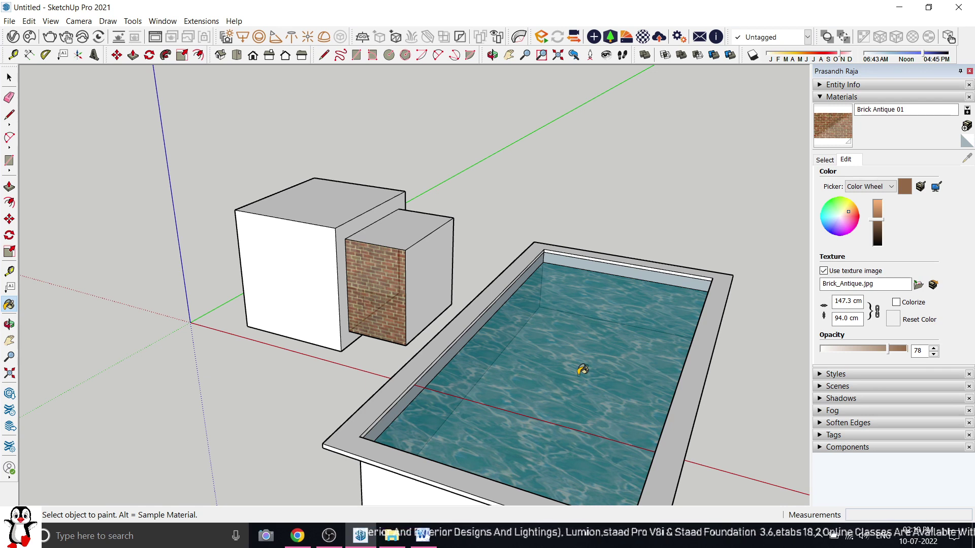
pyautogui.click(10, 76)
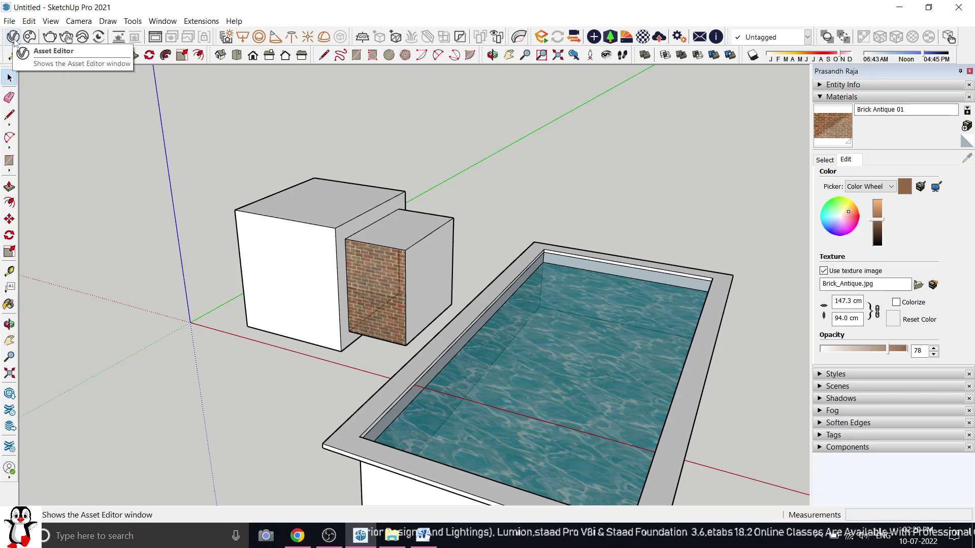
pyautogui.scroll(-3, 282, 260)
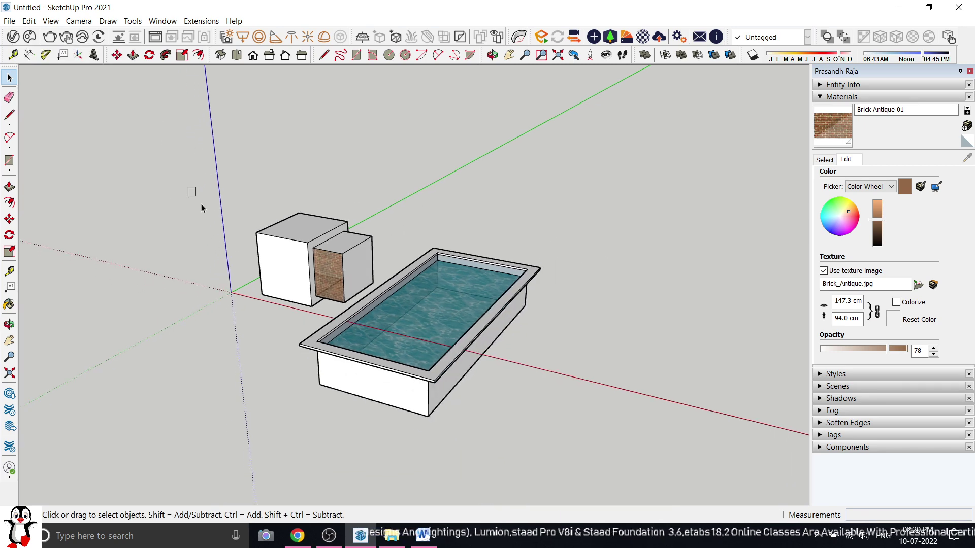
pyautogui.moveTo(201, 206); pyautogui.dragTo(666, 493)
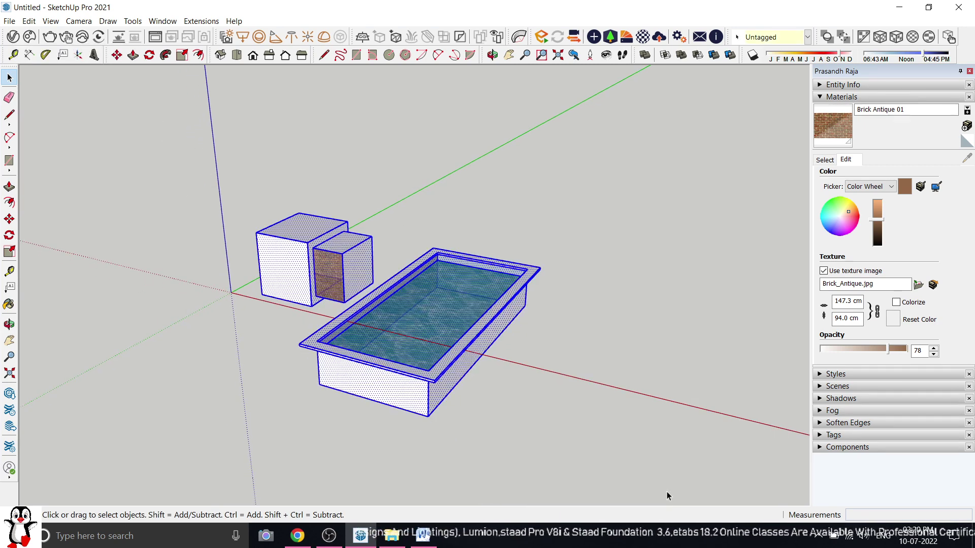
pyautogui.click(614, 407)
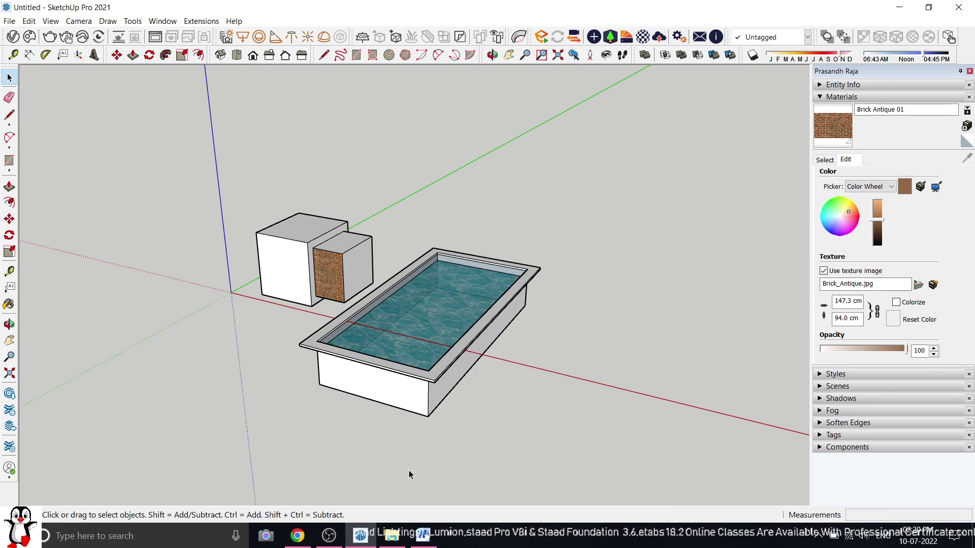
# Undo the opacity edits, the whole pool and the brick paint until only the two unpainted boxes remain
pyautogui.moveTo(409, 470); pyautogui.dragTo(414, 429, button='middle')
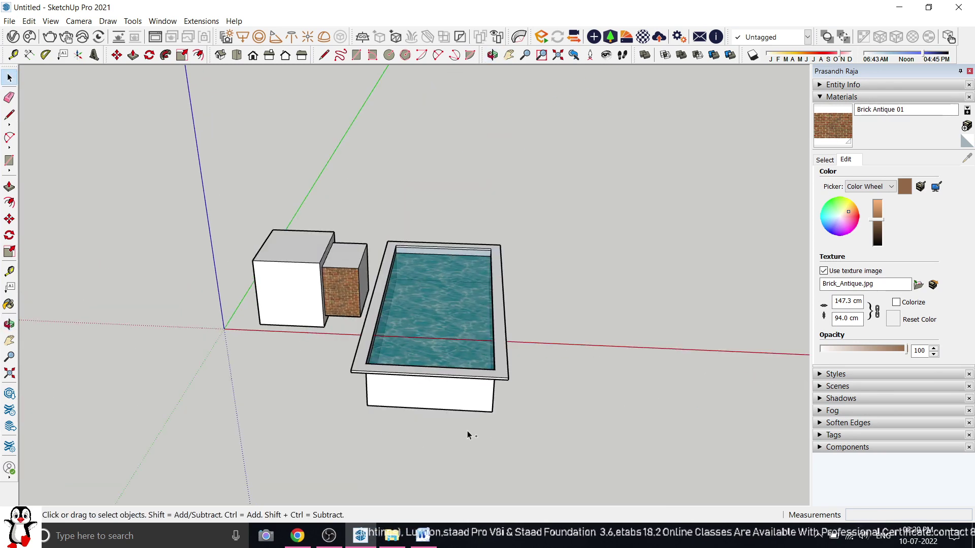
pyautogui.hotkey('ctrl', 'z')
pyautogui.hotkey('ctrl', 'z')
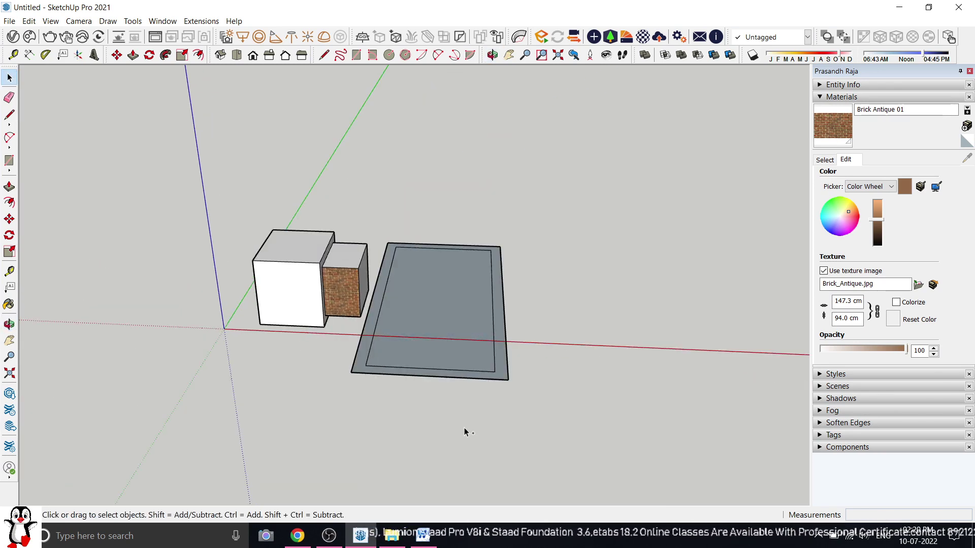
pyautogui.hotkey('ctrl', 'z')
pyautogui.hotkey('ctrl', 'z')
pyautogui.hotkey('ctrl', 'z')
pyautogui.moveTo(460, 430); pyautogui.dragTo(229, 285, button='middle')
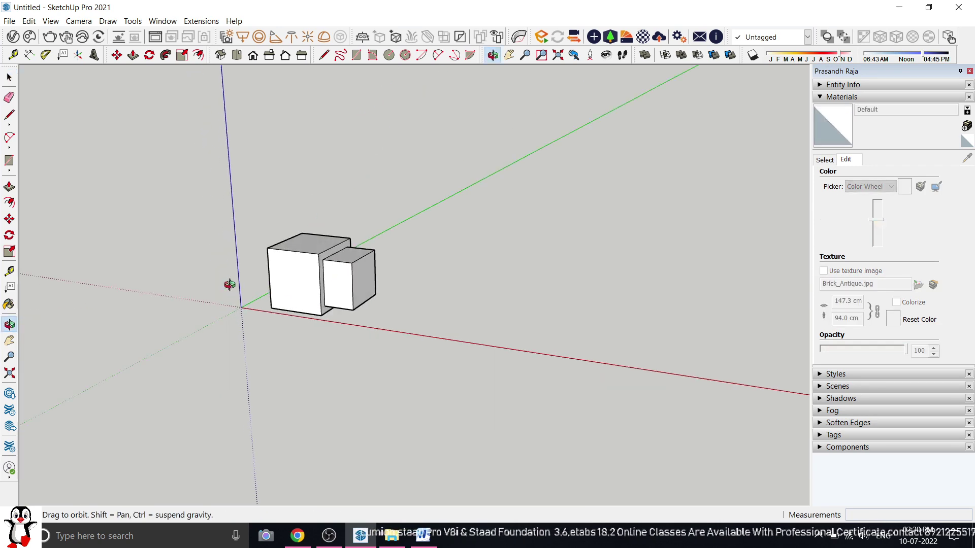
pyautogui.scroll(5, 289, 254)
pyautogui.moveTo(290, 255); pyautogui.dragTo(350, 274, button='middle')
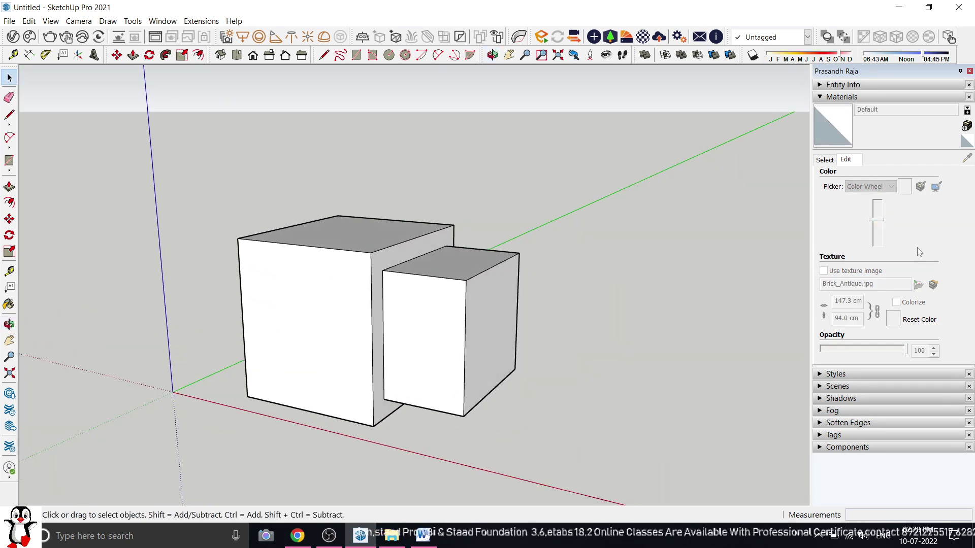
# Open the V-Ray Asset Editor and view the SunLight's parameters, then collapse them again
pyautogui.click(13, 38)
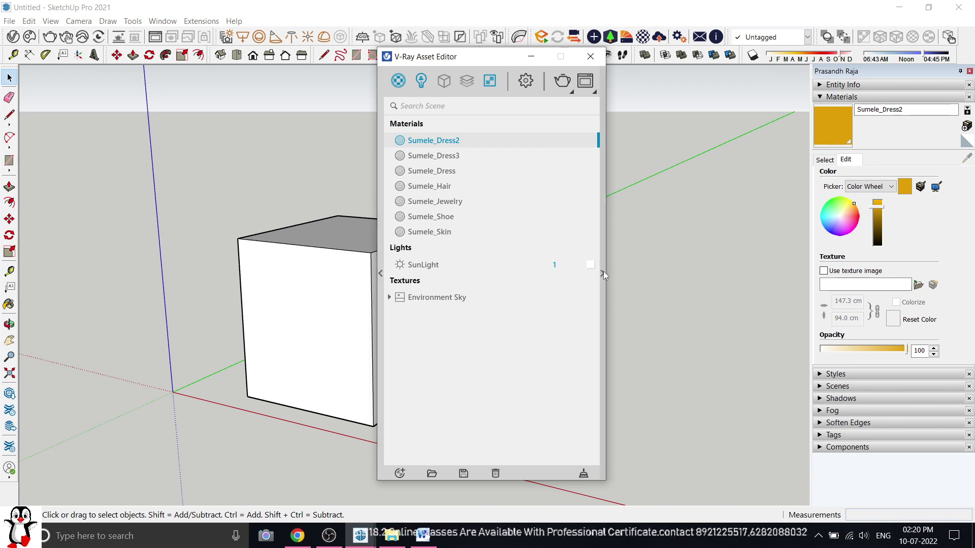
pyautogui.click(454, 264)
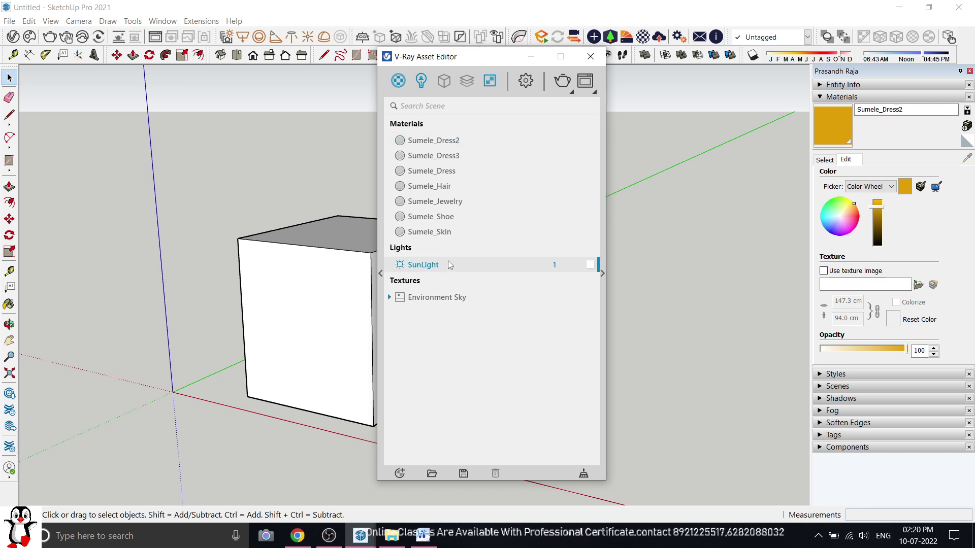
pyautogui.click(603, 276)
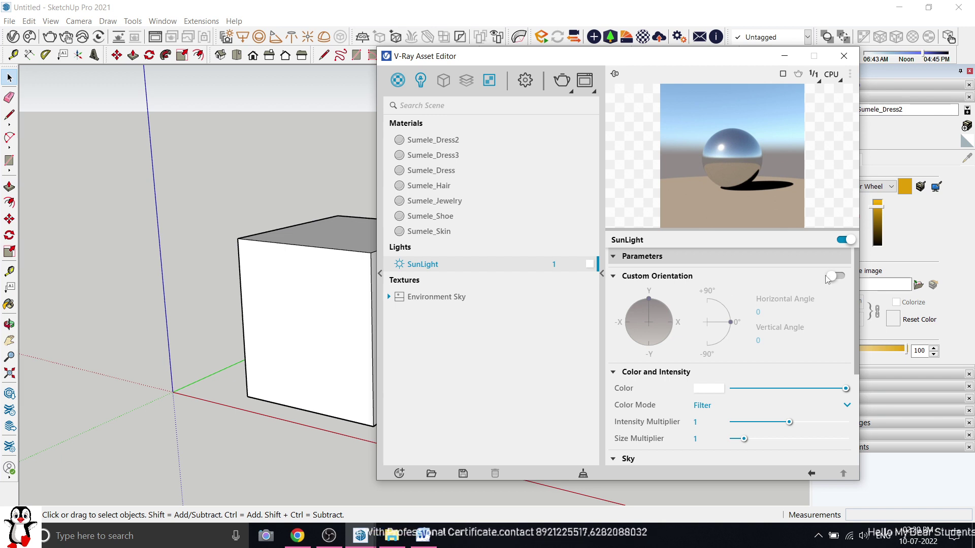
pyautogui.click(604, 274)
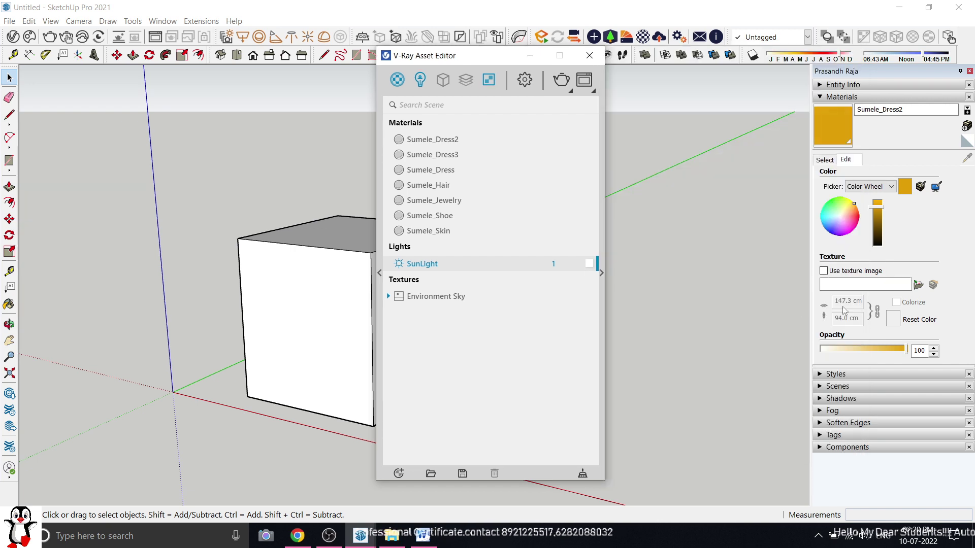
# Show the V-Ray material library with its Bricks category, and move the Asset Editor away from the boxes
pyautogui.click(380, 269)
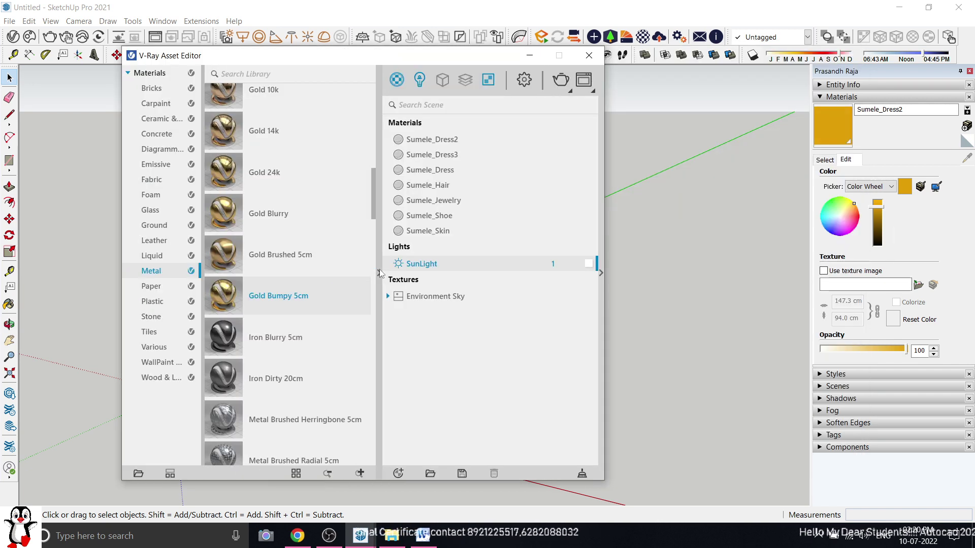
pyautogui.click(155, 89)
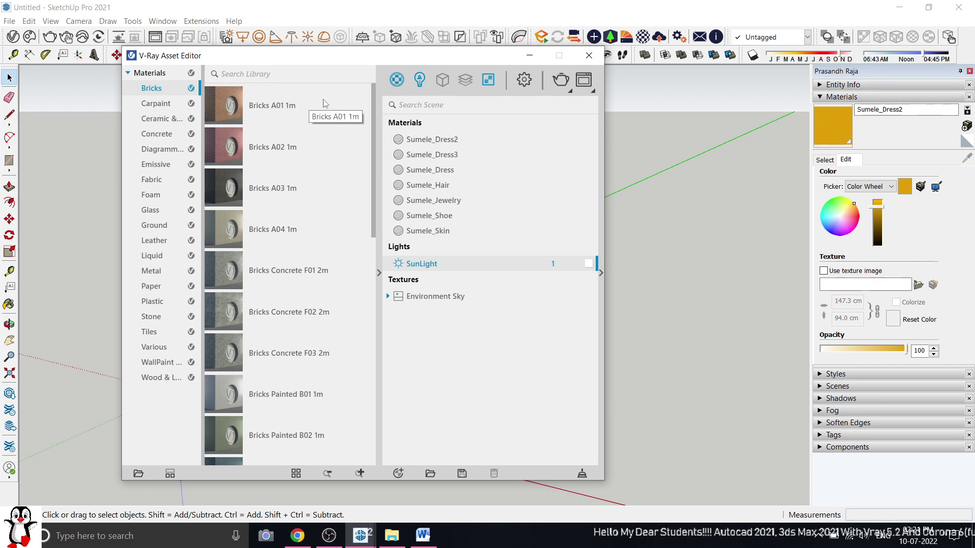
pyautogui.click(137, 74)
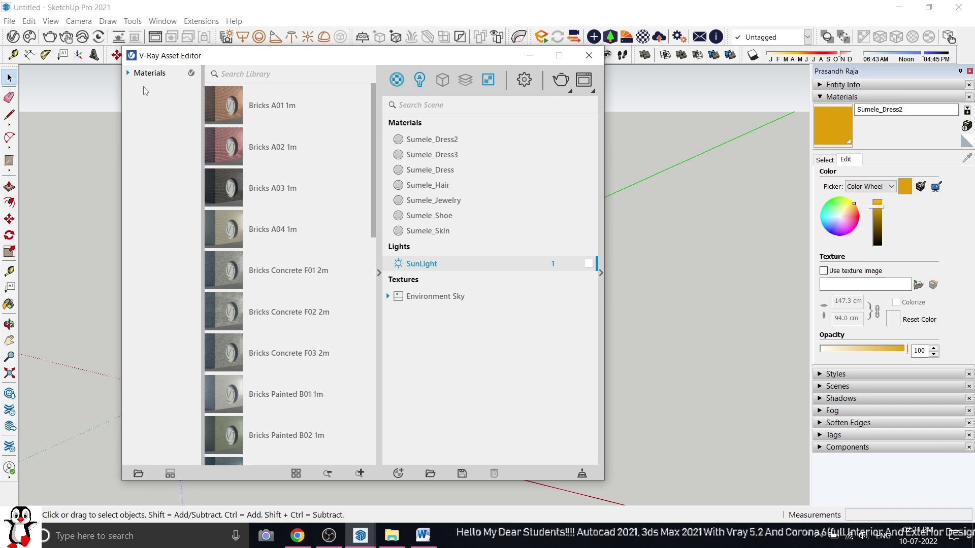
pyautogui.click(128, 73)
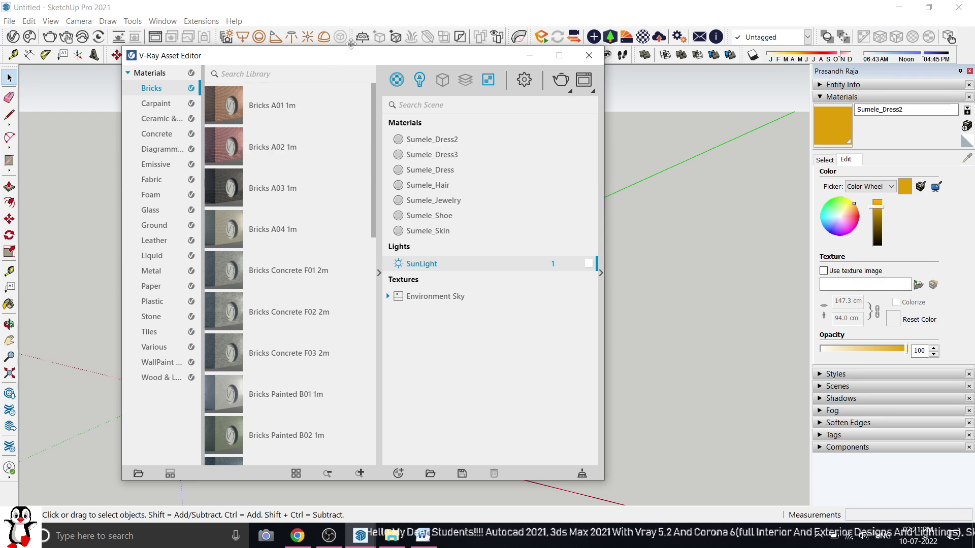
pyautogui.moveTo(347, 59); pyautogui.dragTo(485, 66)
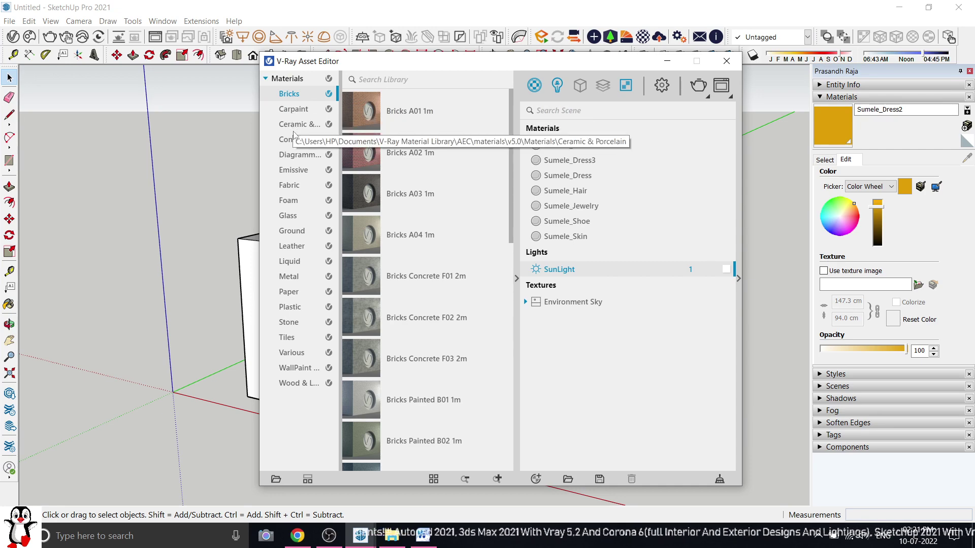
# Browse the Glass category of the V-Ray material library, and look over the asphalt and grass materials in the Ground category
pyautogui.click(297, 218)
pyautogui.scroll(-10, 431, 140)
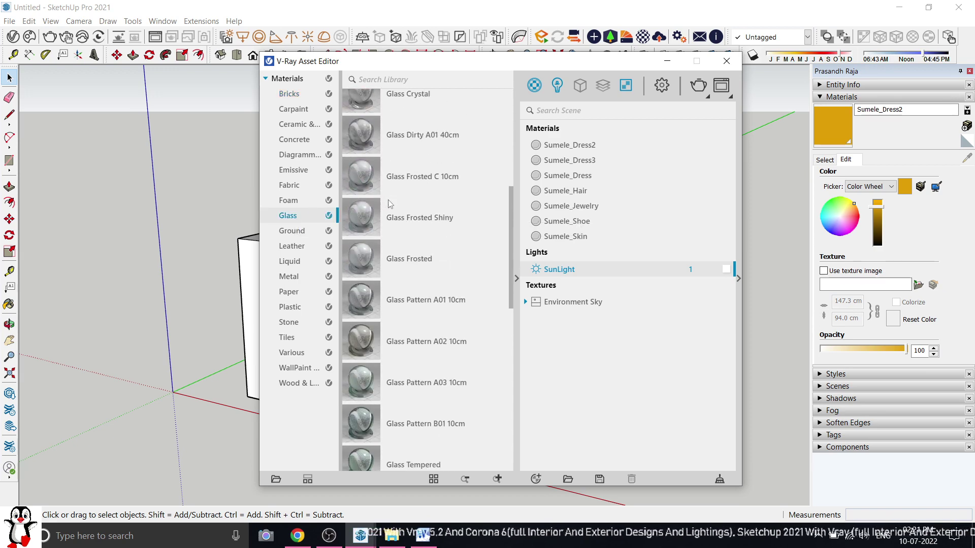
pyautogui.scroll(-5, 413, 339)
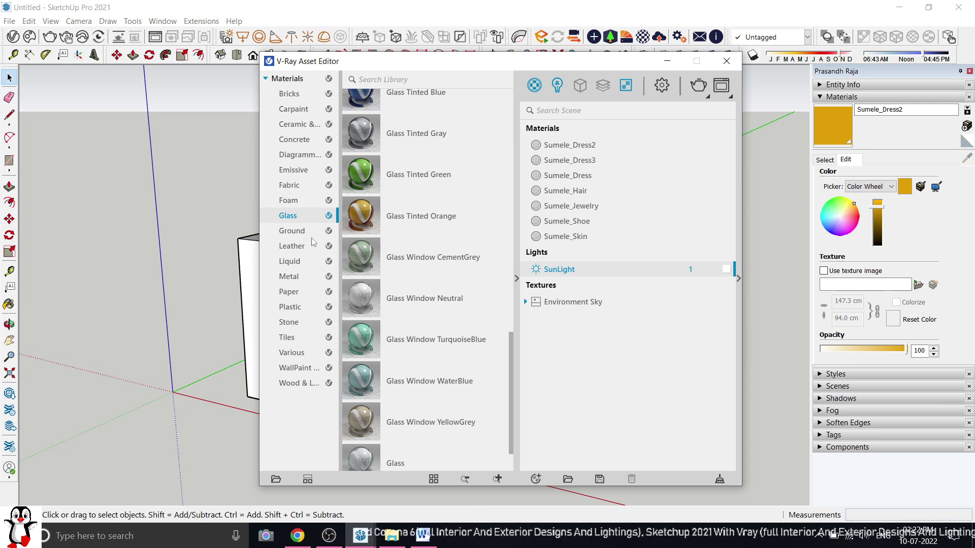
pyautogui.click(292, 231)
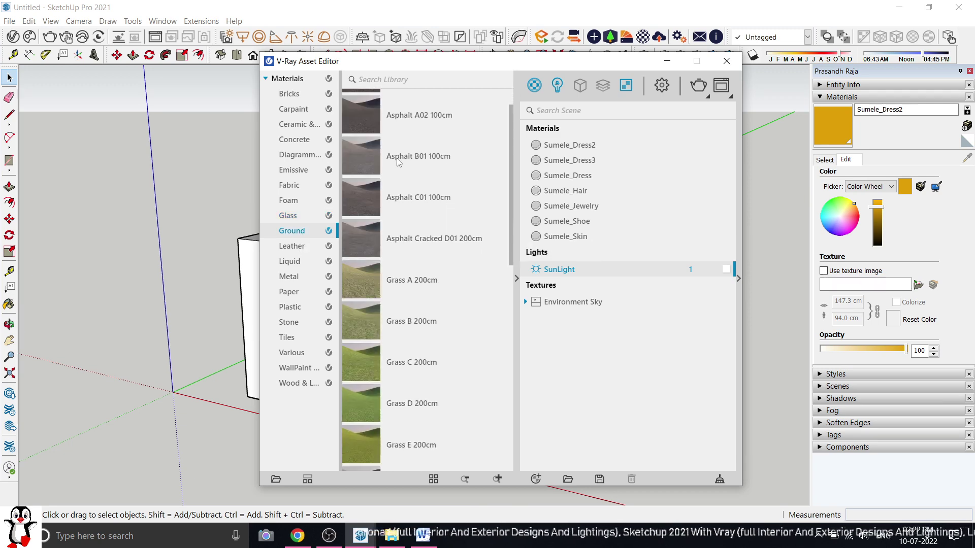
pyautogui.scroll(3, 435, 246)
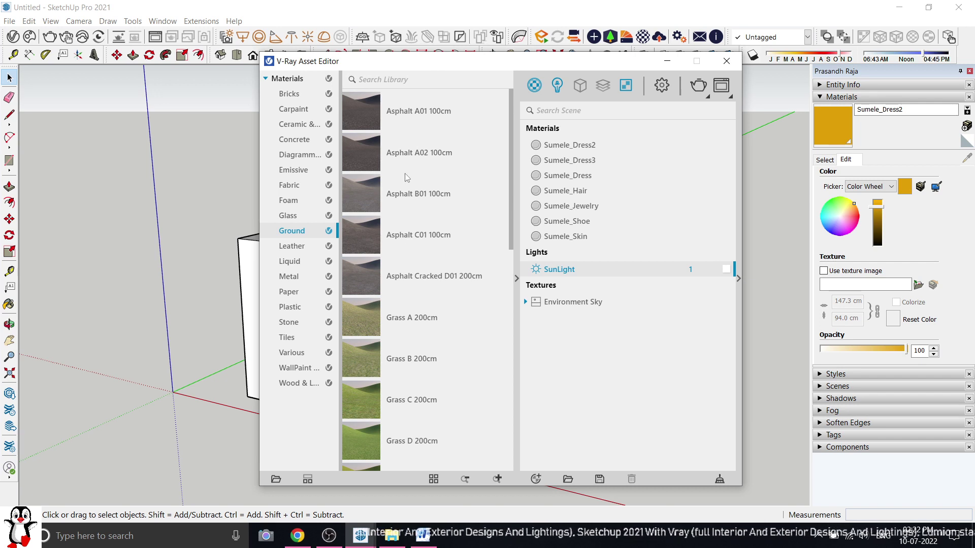
pyautogui.scroll(-2, 407, 186)
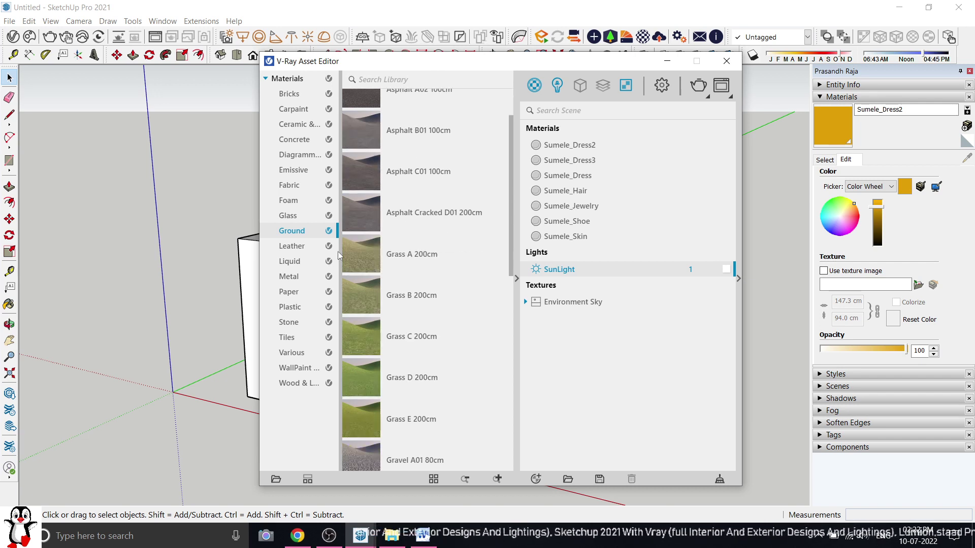
# Look through the Liquid category down to its water and wave materials, and view the Metal, Paper and Plastic categories
pyautogui.click(300, 263)
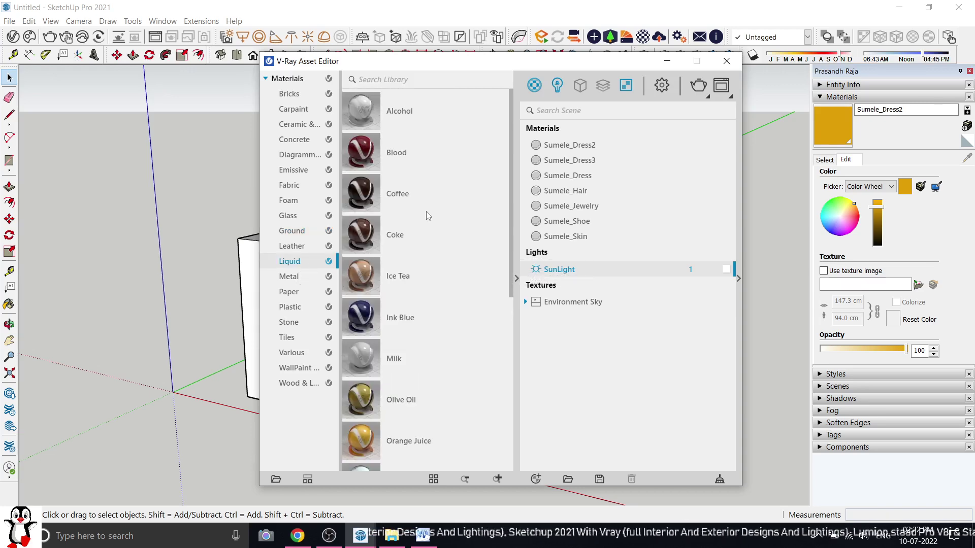
pyautogui.scroll(-8, 401, 254)
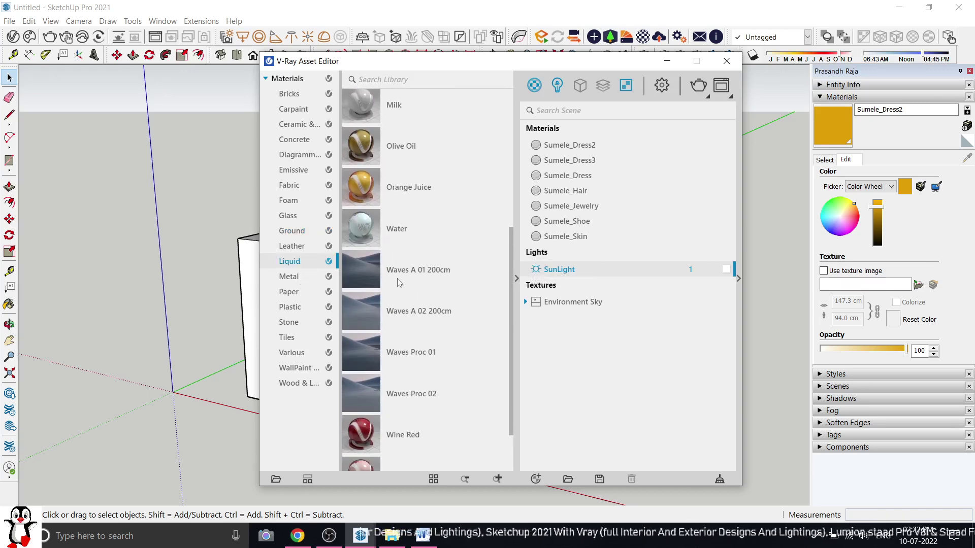
pyautogui.scroll(-2, 399, 283)
pyautogui.click(302, 279)
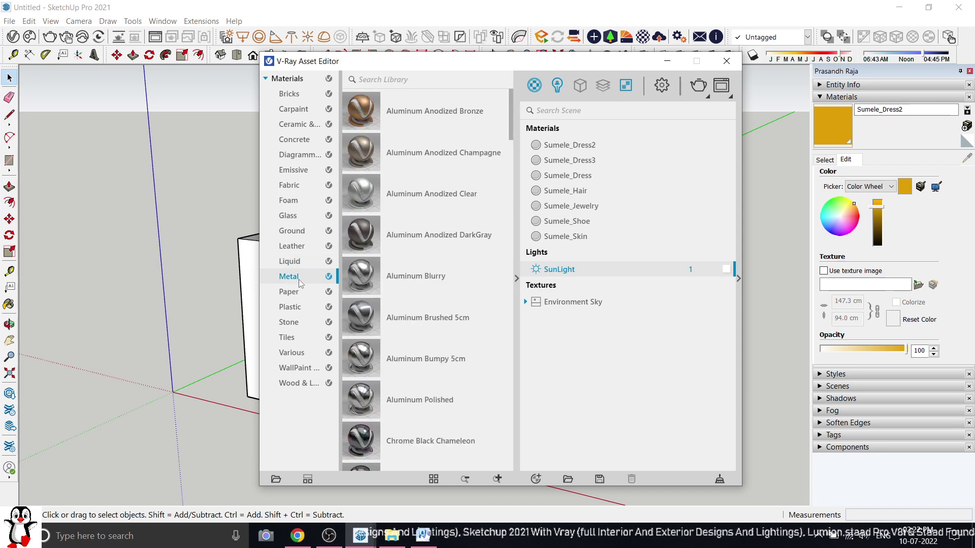
pyautogui.click(289, 293)
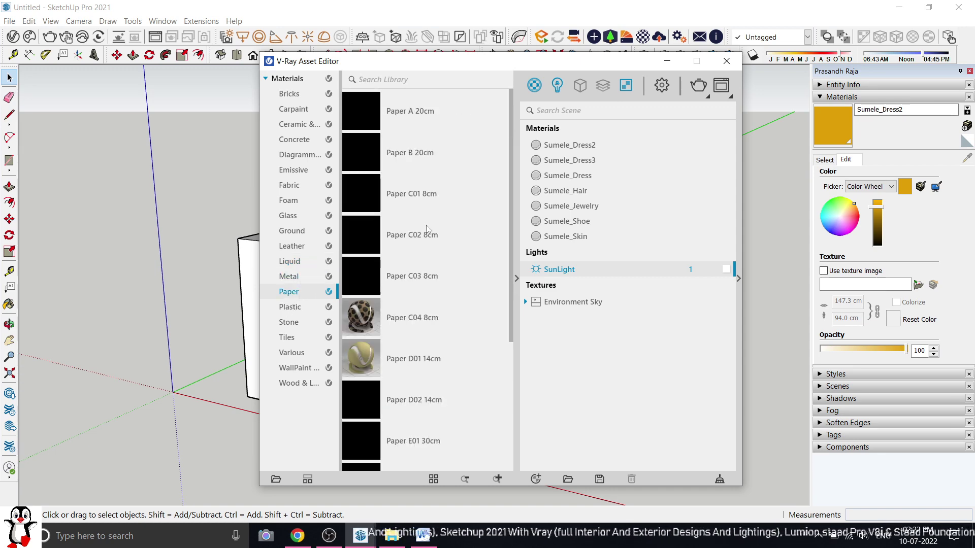
pyautogui.click(299, 311)
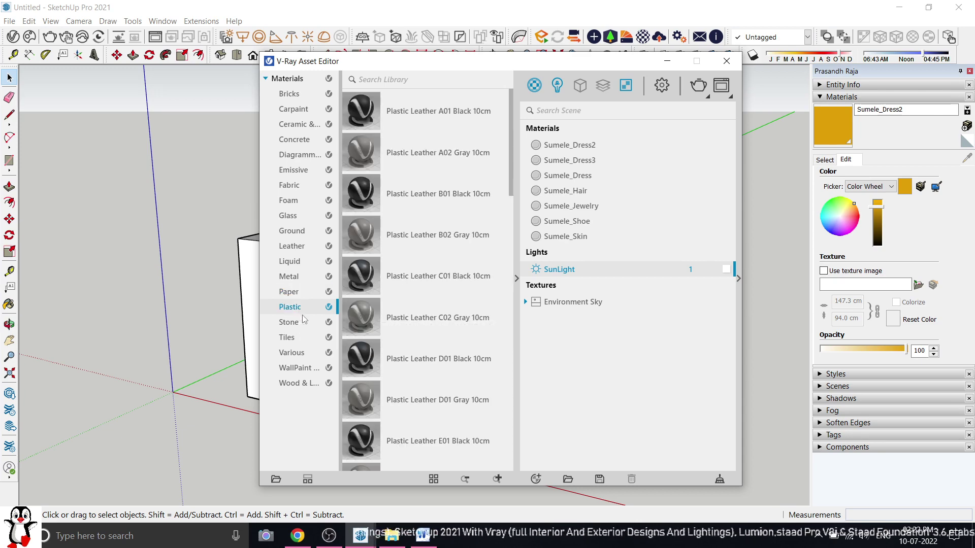
# Browse the granite, marble and stone materials in the Stone category, and the stucco and wallpaper materials in the WallPaint category
pyautogui.click(288, 323)
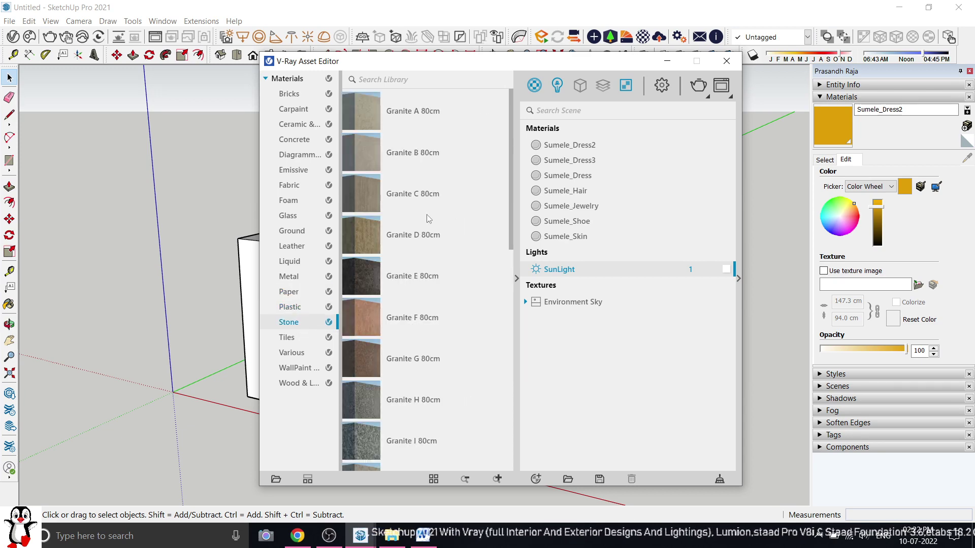
pyautogui.scroll(-5, 427, 238)
pyautogui.scroll(-1, 427, 246)
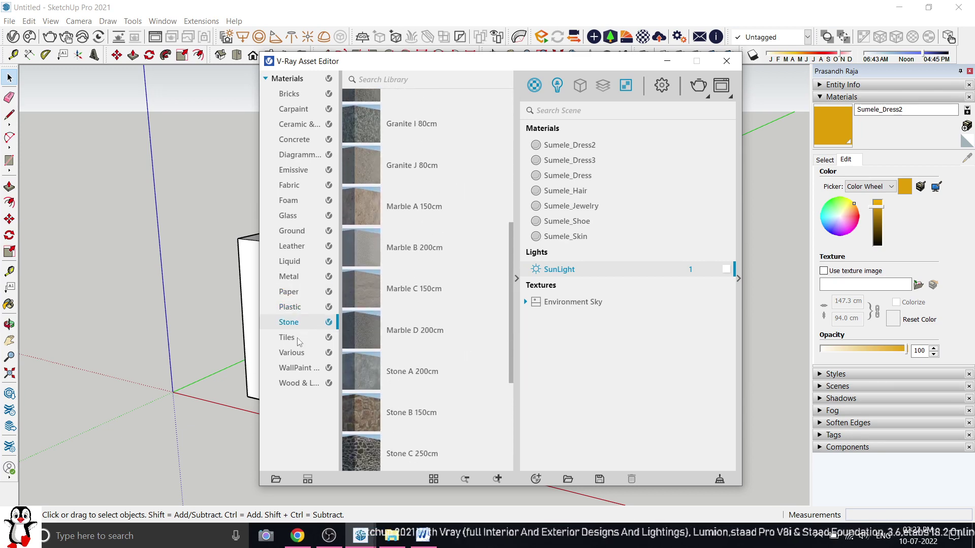
pyautogui.click(299, 368)
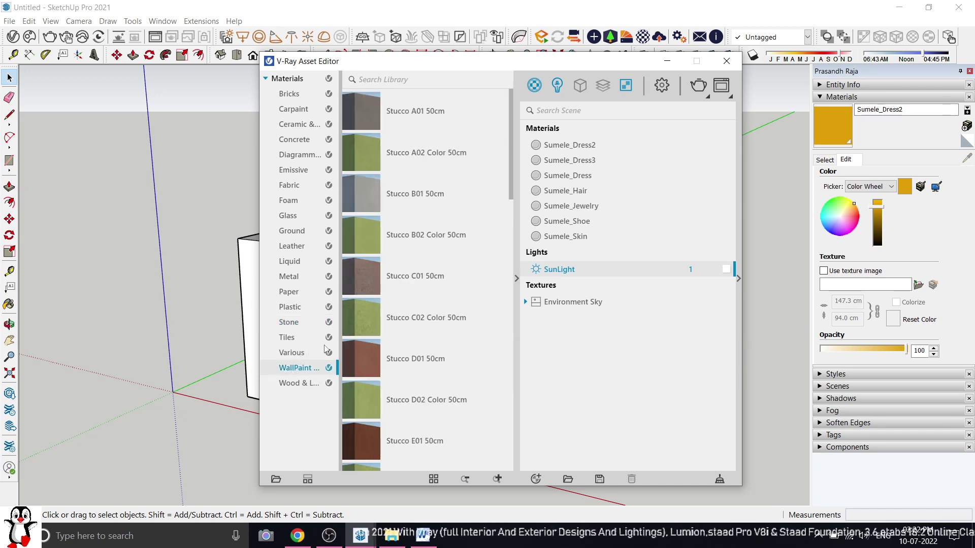
pyautogui.scroll(-10, 447, 254)
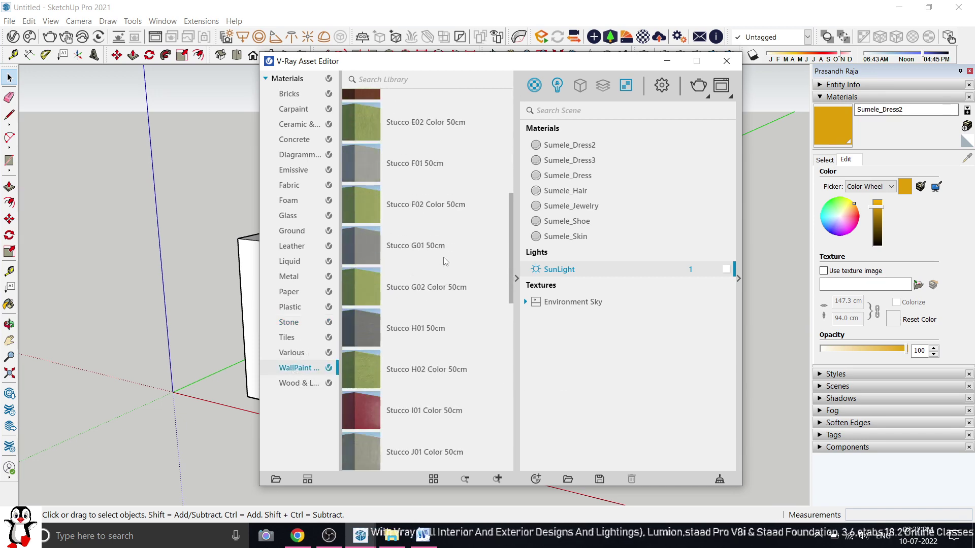
pyautogui.scroll(-4, 447, 338)
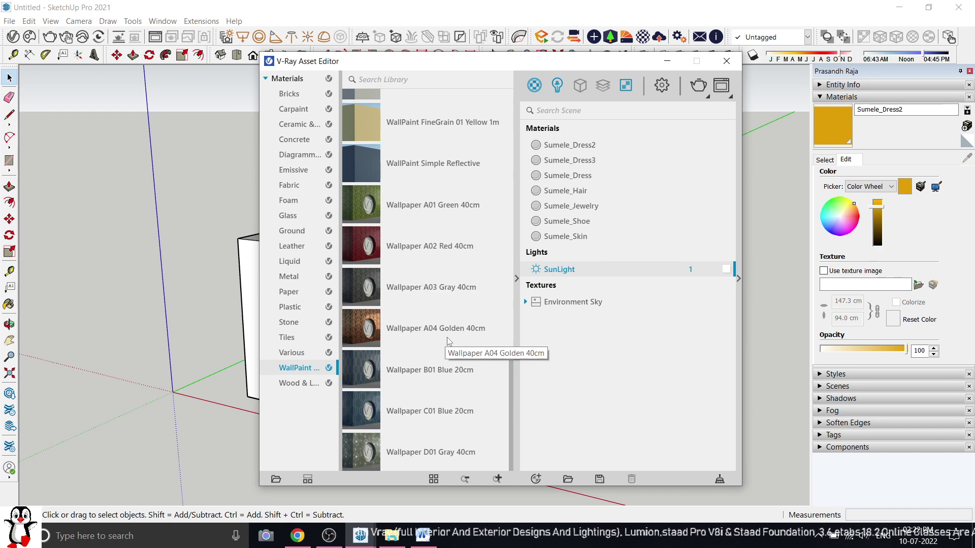
# Show SketchUp's own Colors material collection and look through its swatches from end to end for comparison with the V-Ray library
pyautogui.click(825, 159)
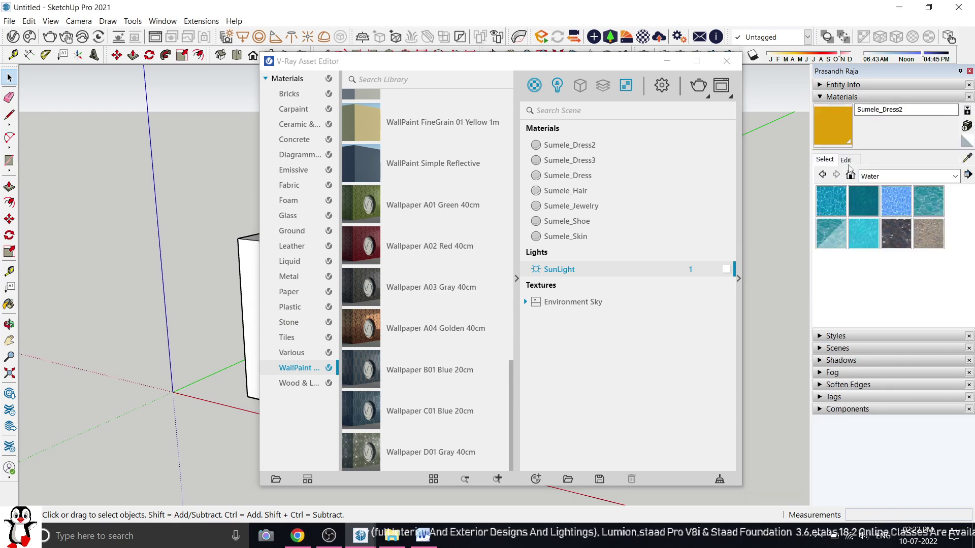
pyautogui.click(889, 175)
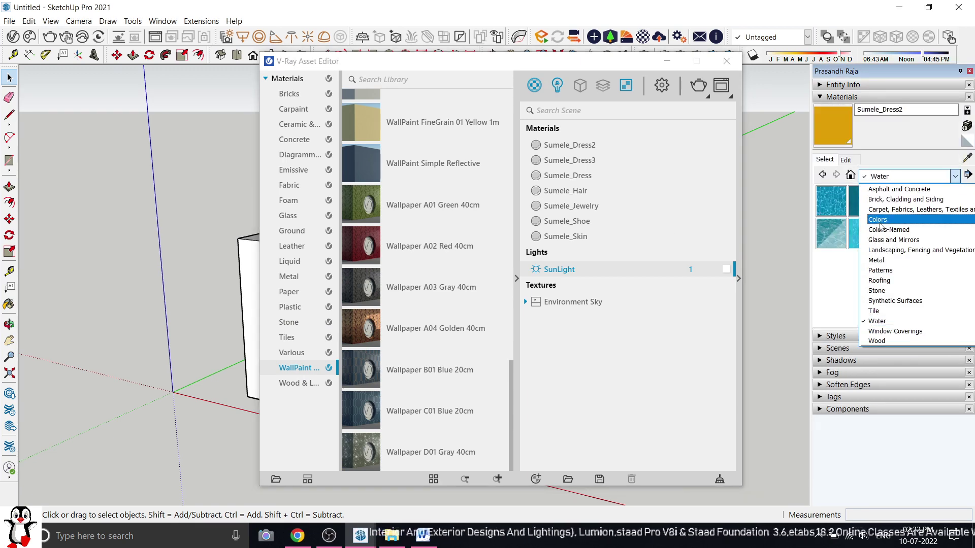
pyautogui.click(878, 220)
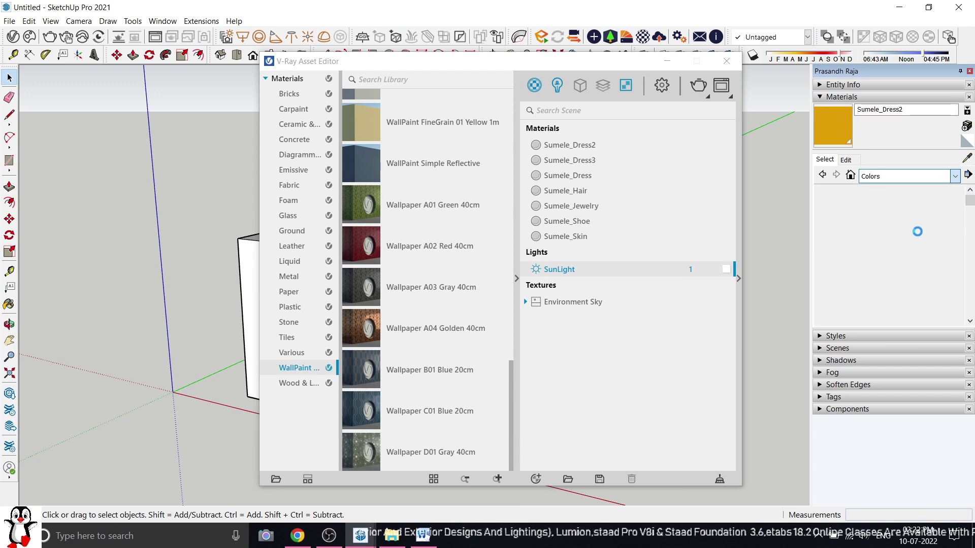
pyautogui.scroll(-15, 893, 249)
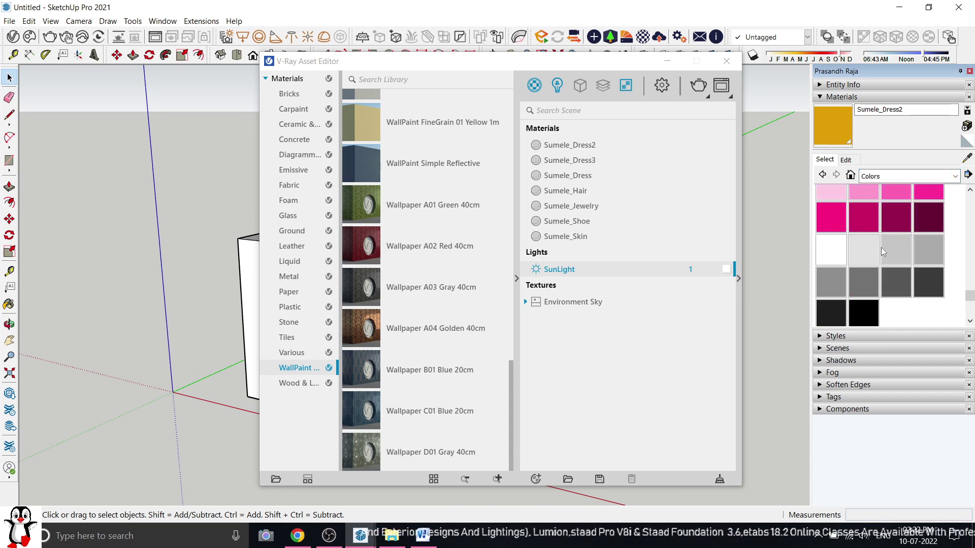
pyautogui.scroll(4, 882, 253)
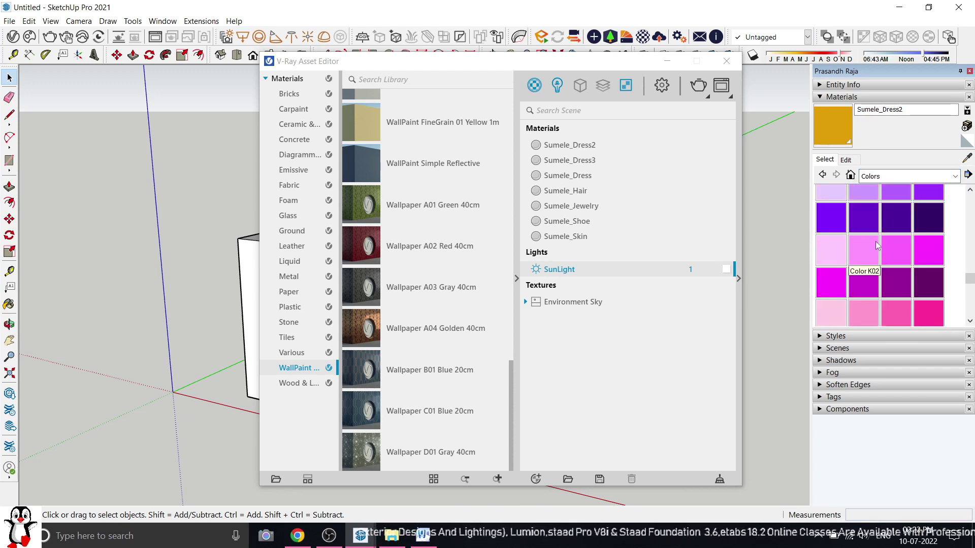
pyautogui.scroll(6, 880, 251)
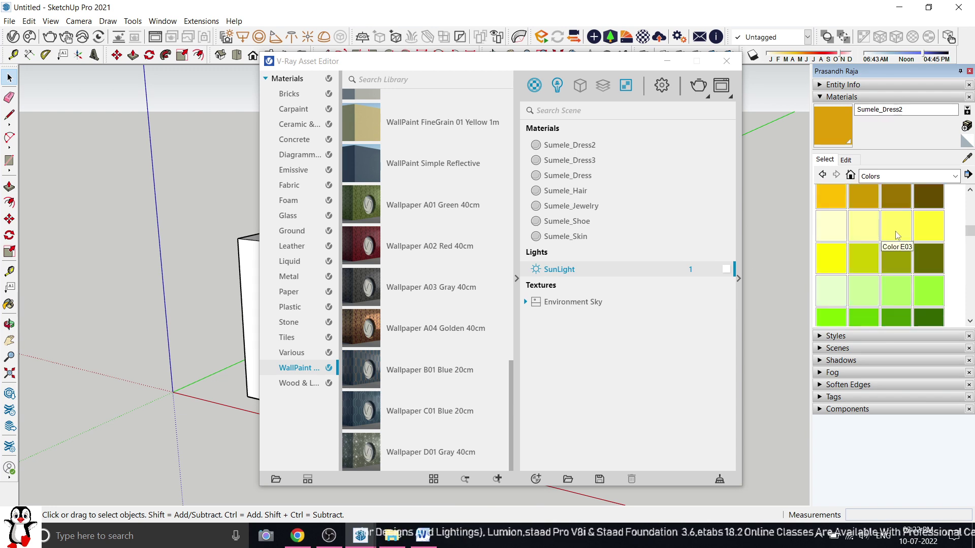
pyautogui.scroll(-5, 891, 235)
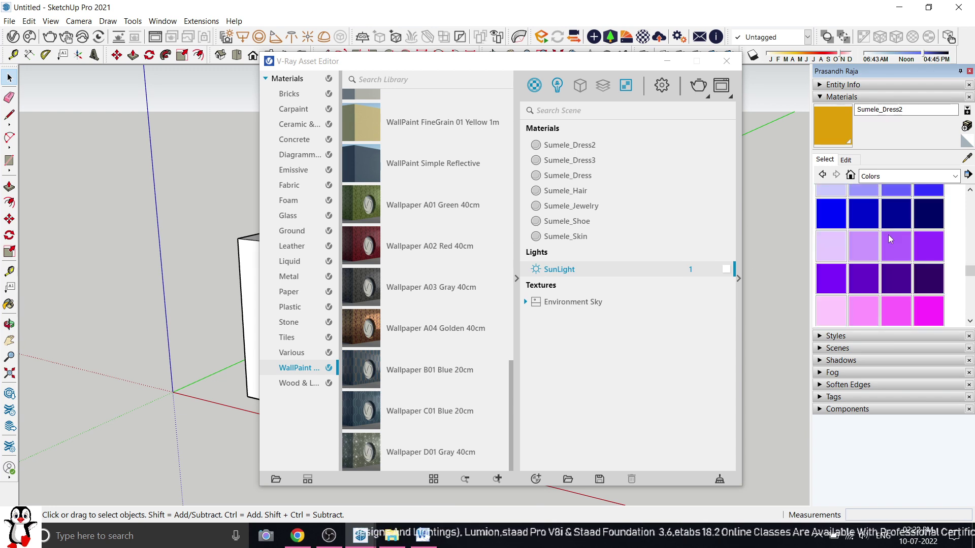
pyautogui.scroll(-4, 890, 237)
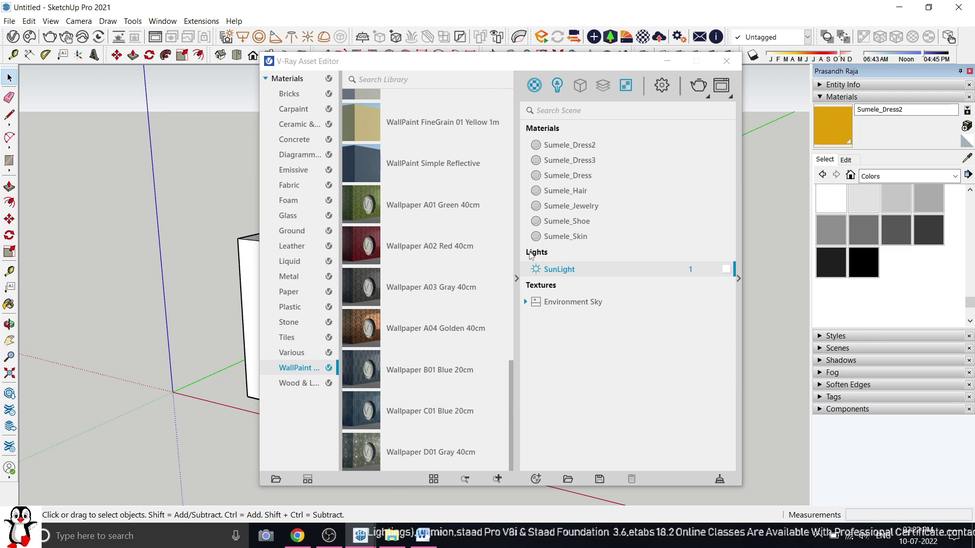
# Examine the V-Ray library's wood and laminate category, covering its flooring, parquet, laminate, plywood and veneer materials
pyautogui.scroll(2, 376, 348)
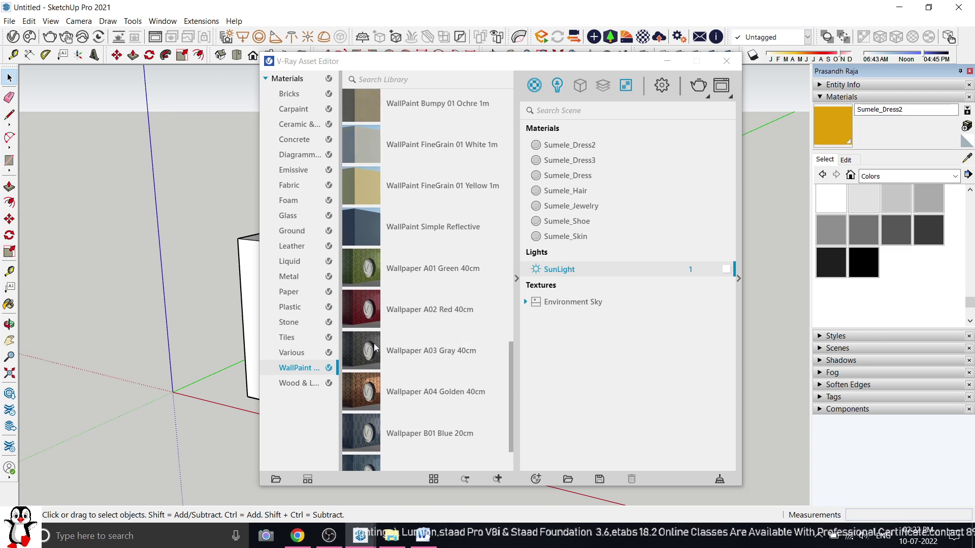
pyautogui.click(305, 384)
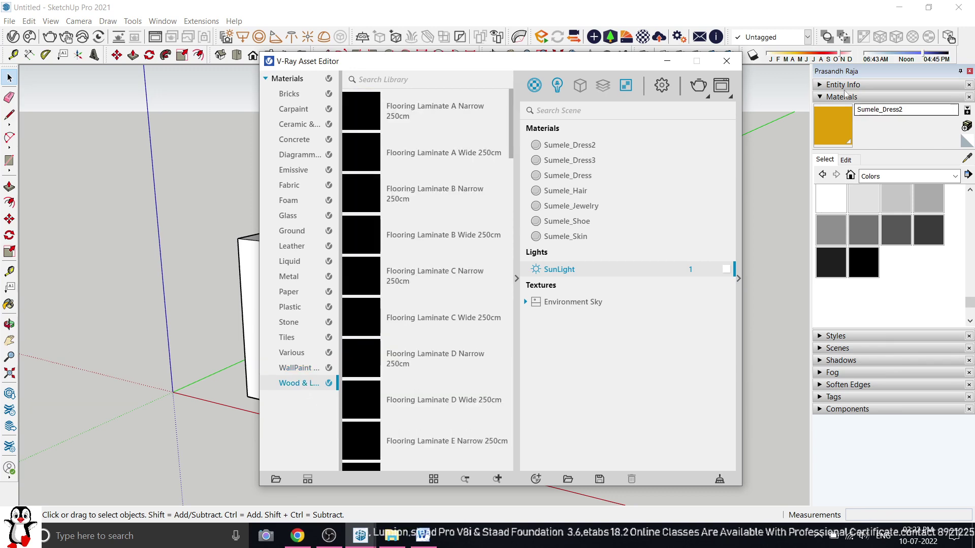
pyautogui.scroll(-6, 426, 172)
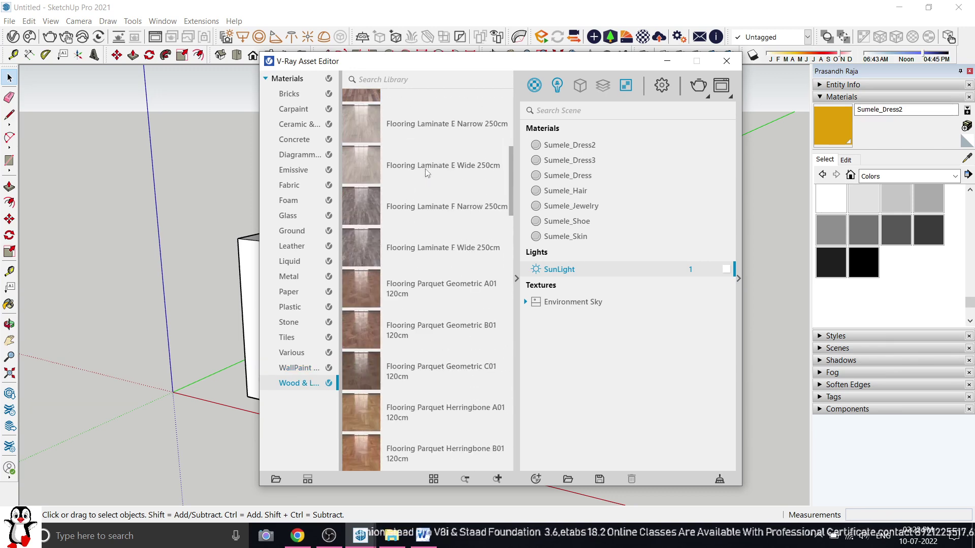
pyautogui.scroll(-10, 425, 173)
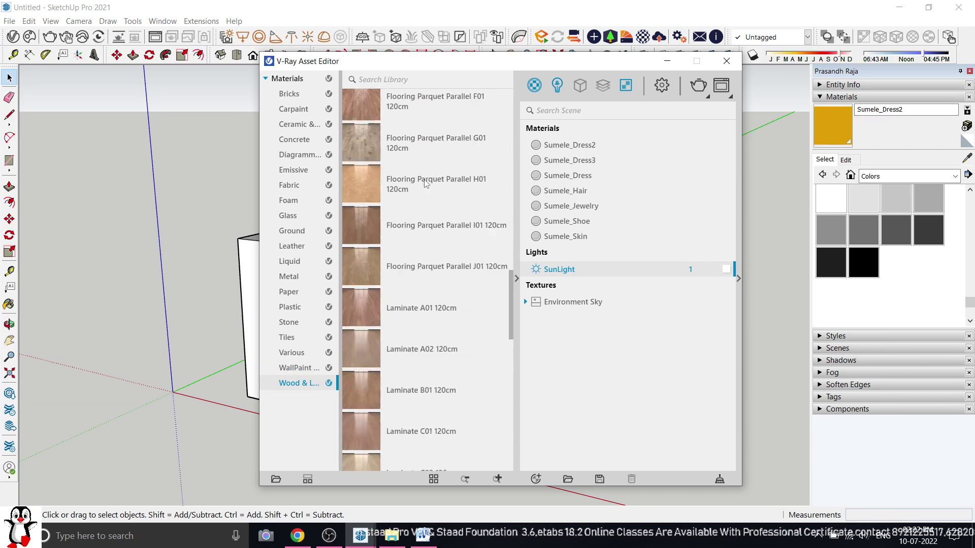
pyautogui.scroll(-9, 413, 153)
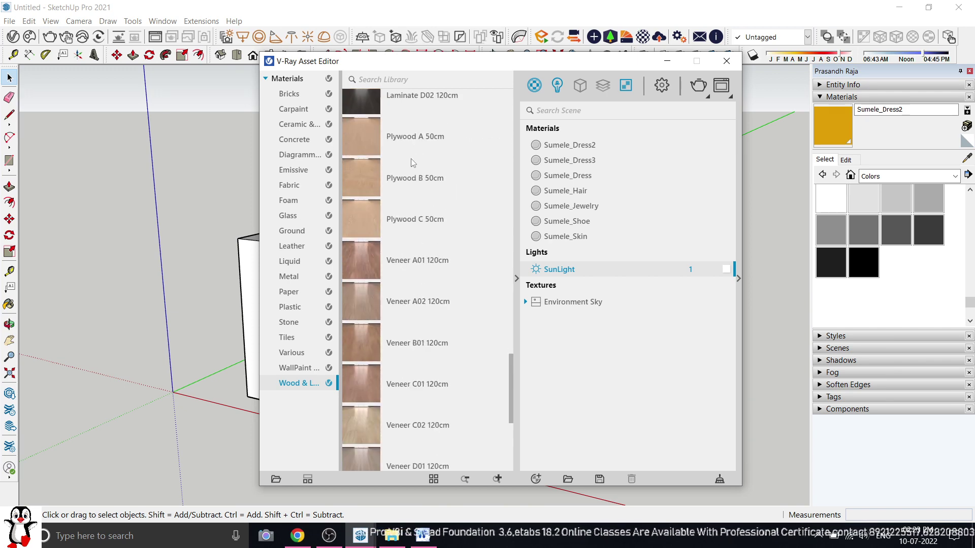
pyautogui.scroll(-5, 412, 162)
pyautogui.scroll(5, 413, 169)
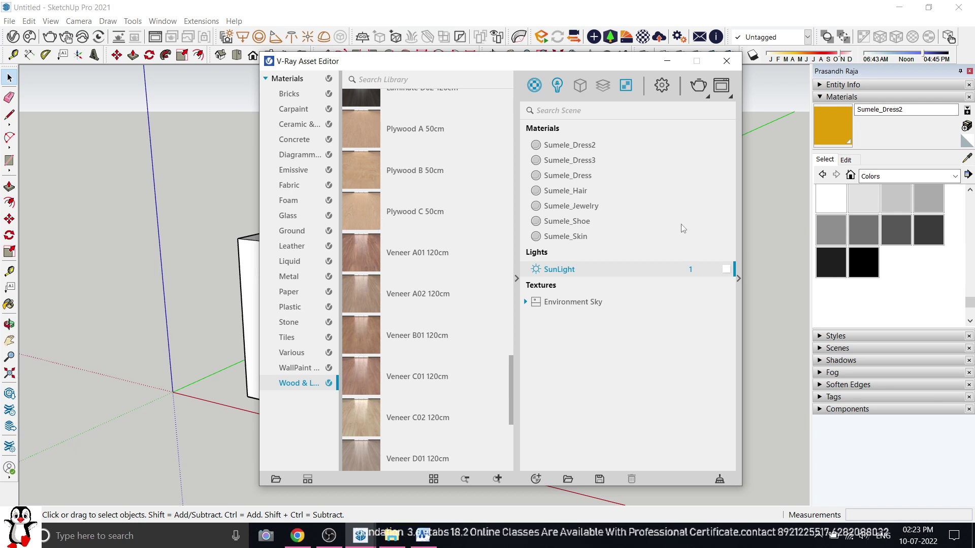
# Review the Ground category's asphalt, grass and gravel materials again, and minimize the Asset Editor to reveal the boxes
pyautogui.click(292, 234)
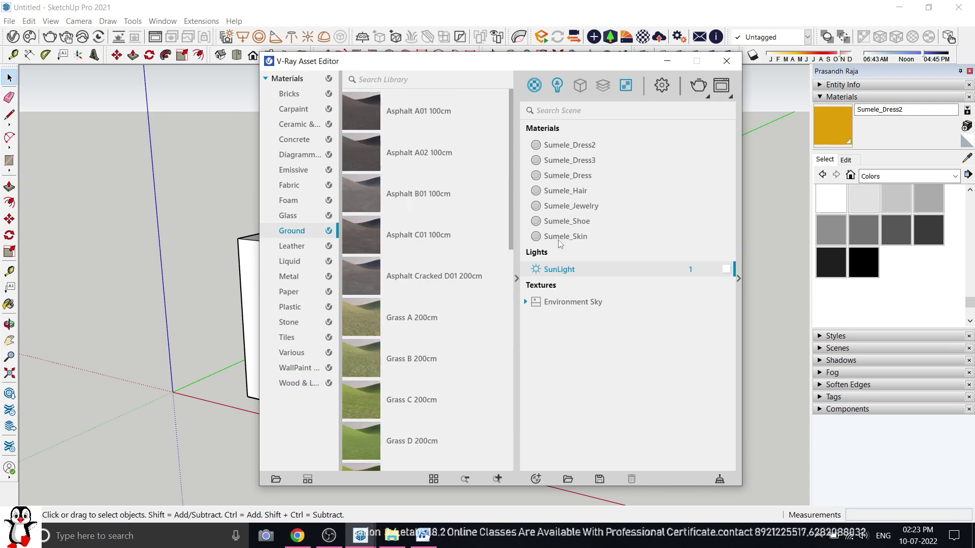
pyautogui.scroll(-6, 387, 333)
pyautogui.scroll(3, 387, 333)
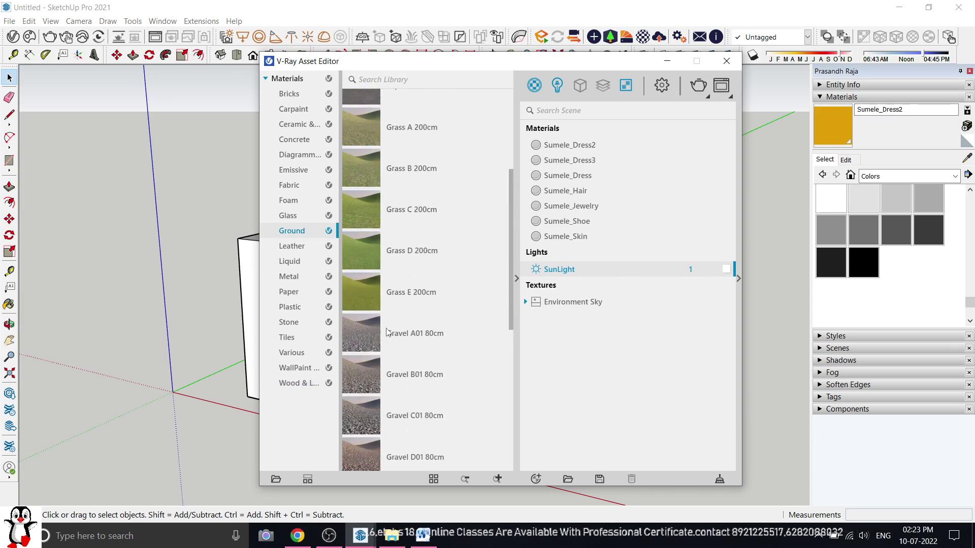
pyautogui.scroll(3, 406, 298)
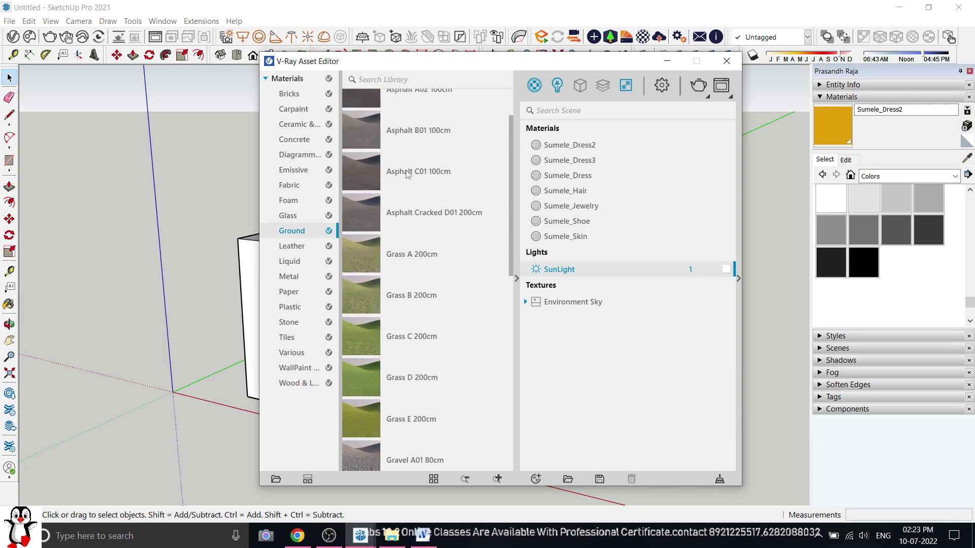
pyautogui.click(668, 61)
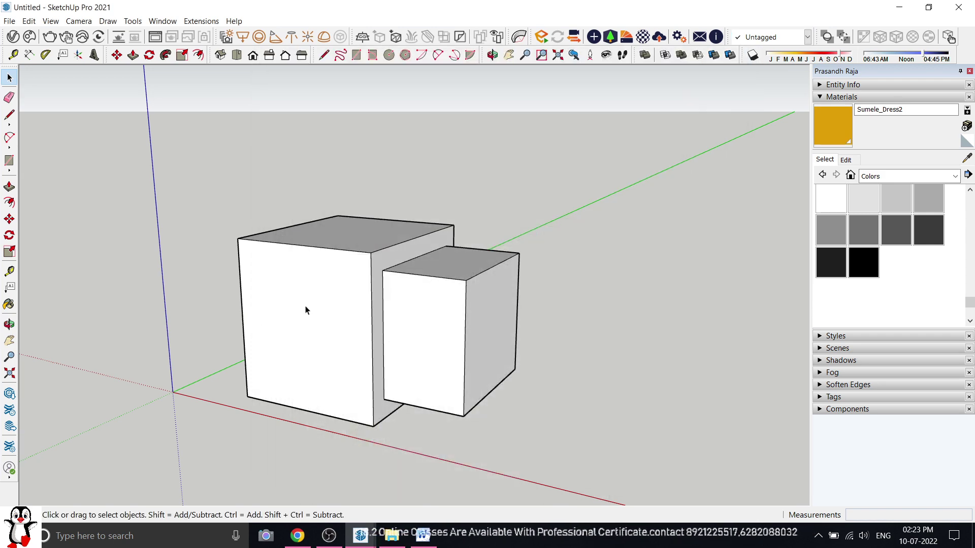
# Draw a large ground rectangle across the red axis, beside the two boxes
pyautogui.scroll(-3, 305, 309)
pyautogui.moveTo(305, 306); pyautogui.dragTo(418, 342, button='middle')
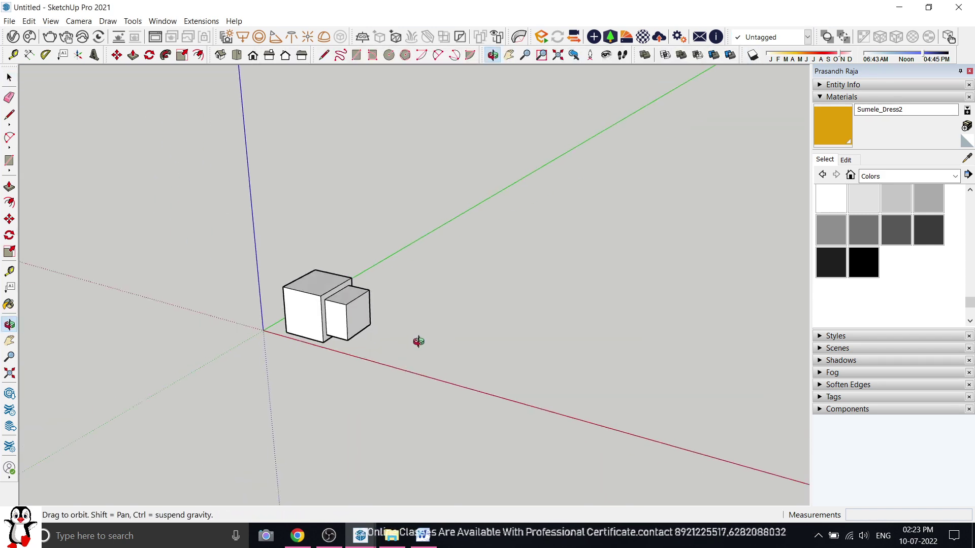
pyautogui.click(15, 160)
pyautogui.click(555, 270)
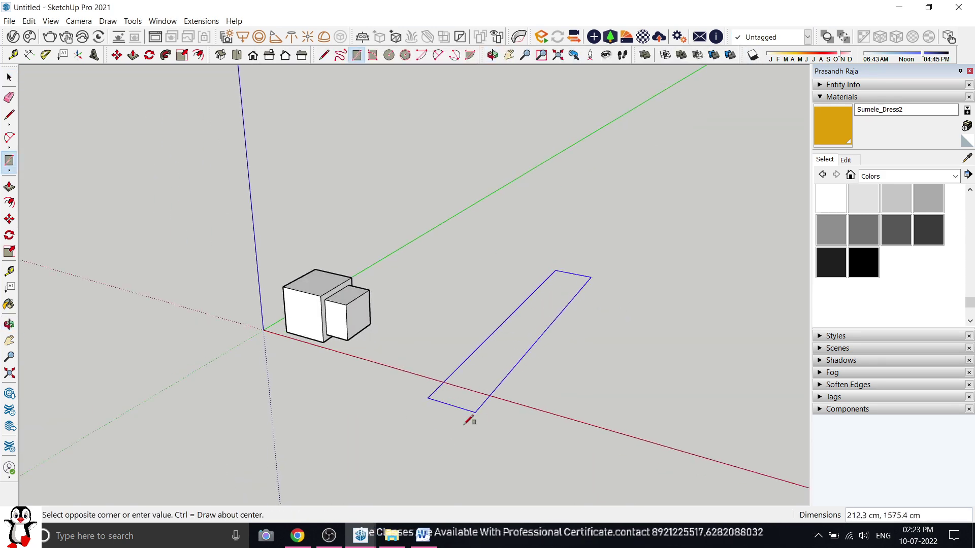
pyautogui.click(644, 487)
# Split the ground rectangle lengthwise into two strips with a line about 1722 cm long between its short edges' midpoints
pyautogui.click(9, 115)
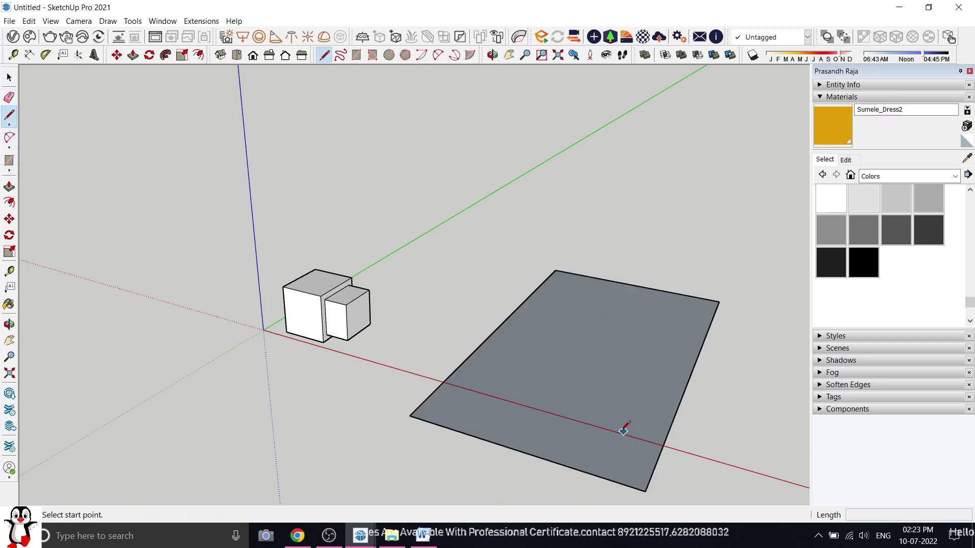
pyautogui.click(518, 450)
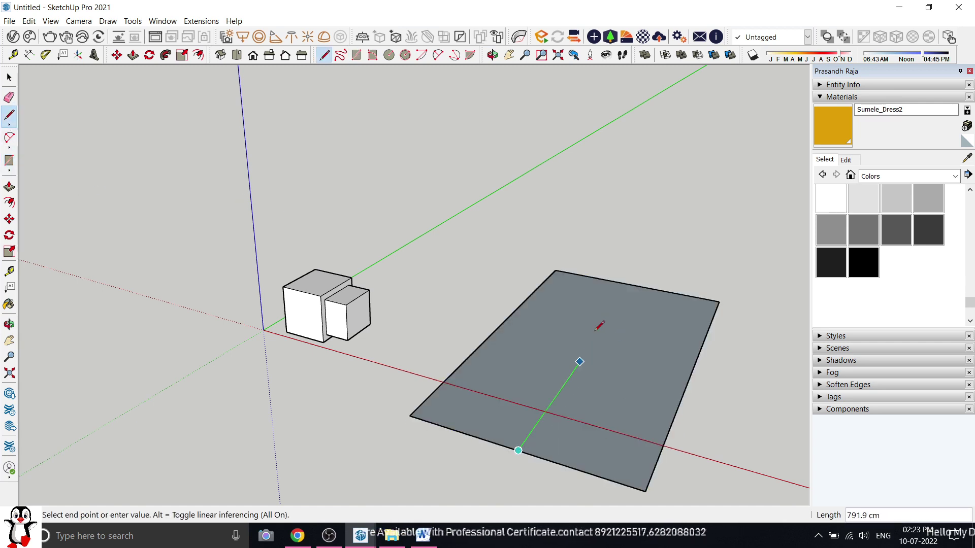
pyautogui.click(632, 286)
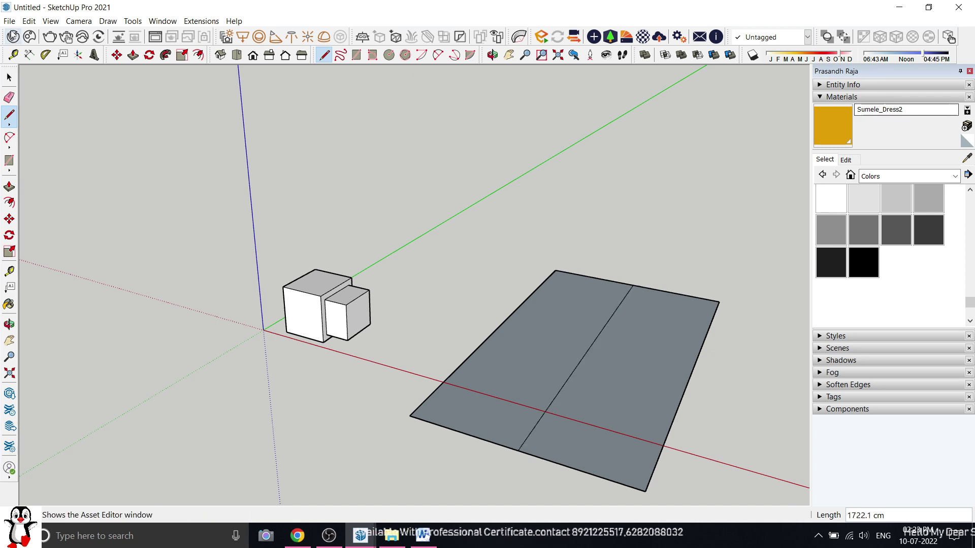
pyautogui.click(10, 77)
# Open the V-Ray Asset Editor and place it so that the split ground rectangle stays in view
pyautogui.scroll(3, 478, 236)
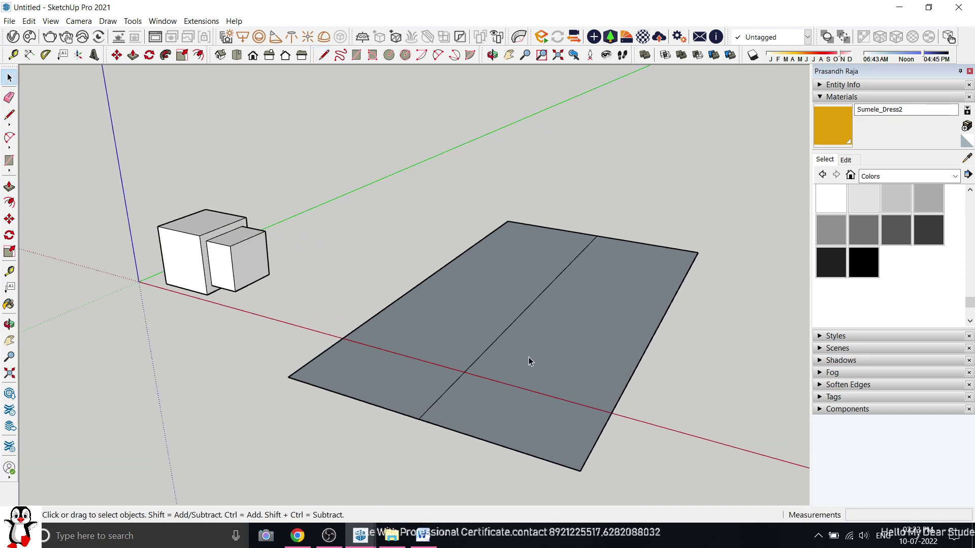
pyautogui.scroll(3, 528, 358)
pyautogui.scroll(-4, 576, 306)
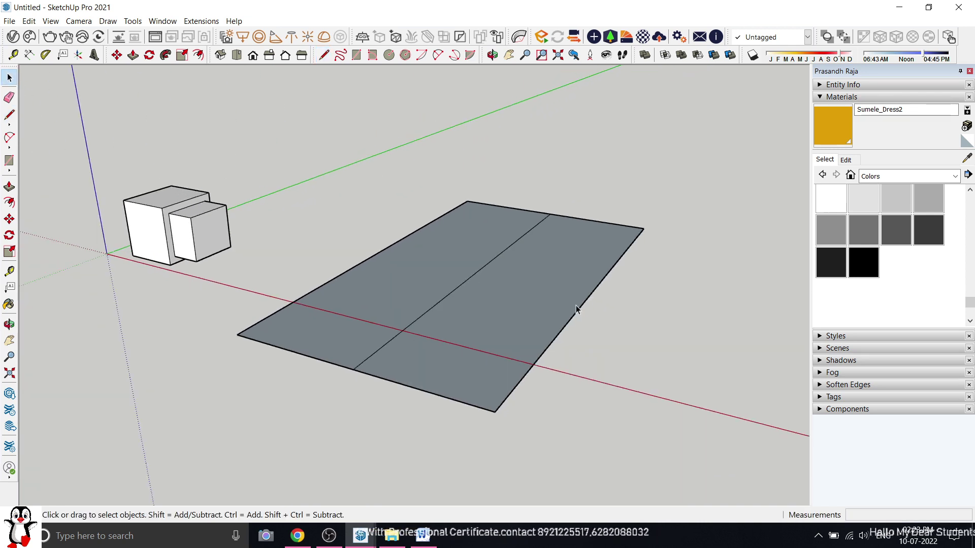
pyautogui.click(13, 37)
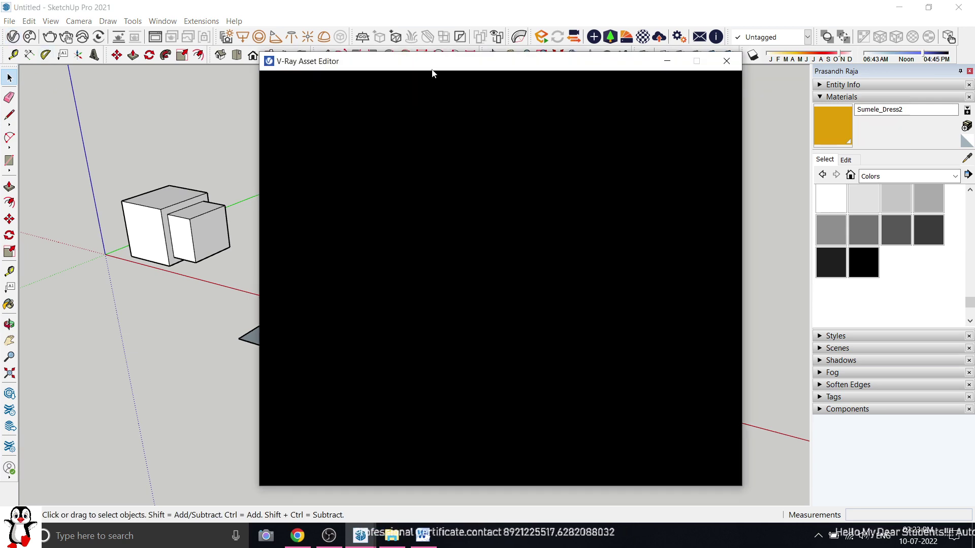
pyautogui.moveTo(434, 69); pyautogui.dragTo(85, 105)
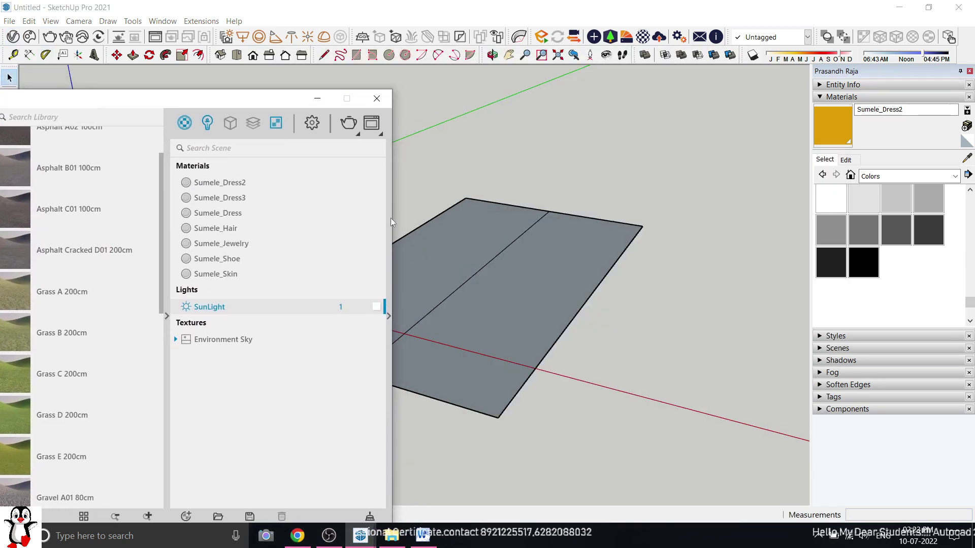
# Reverse both ground faces so their front sides face up, and clear the selection
pyautogui.click(454, 248)
pyautogui.rightClick(545, 259)
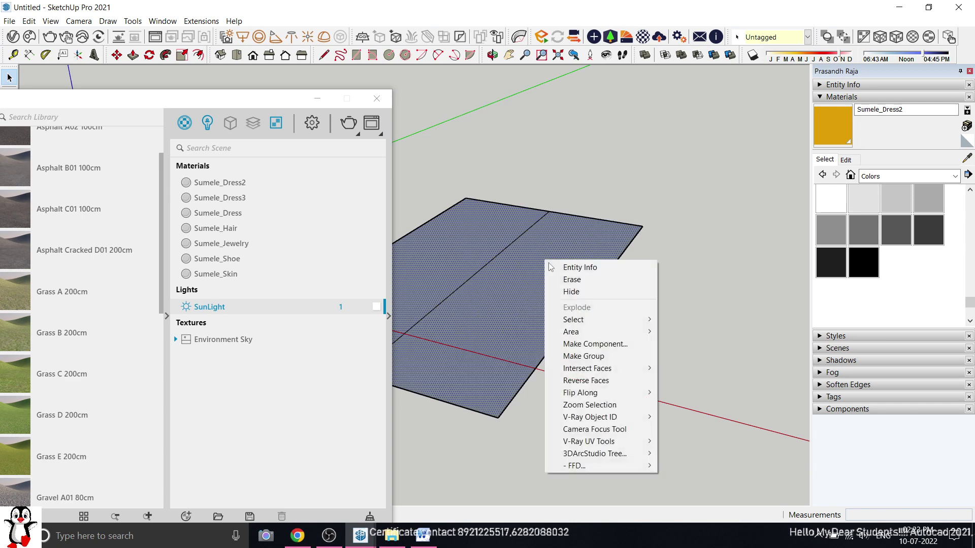
pyautogui.click(585, 381)
pyautogui.click(689, 339)
pyautogui.scroll(2, 461, 264)
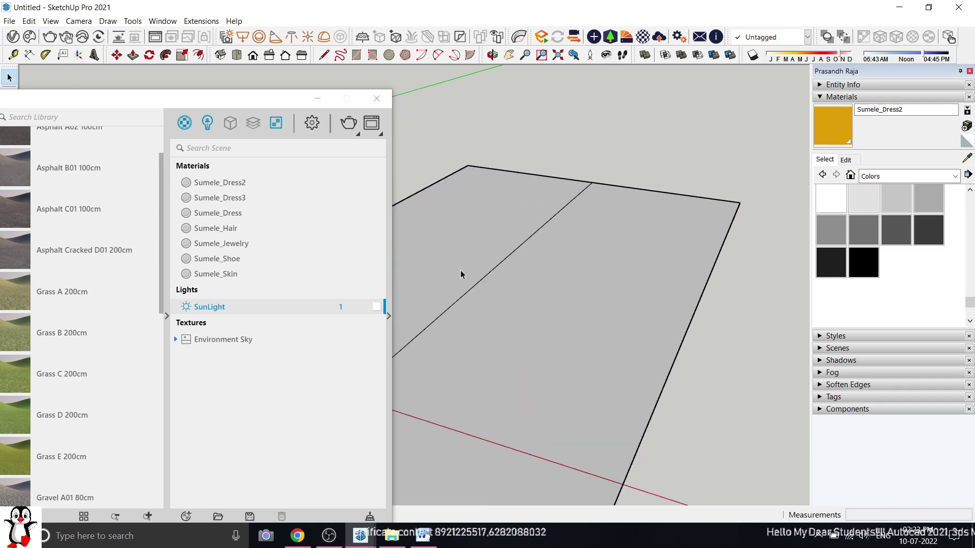
# Examine each half of the split ground rectangle from several angles, together with the boxes
pyautogui.click(457, 255)
pyautogui.click(638, 280)
pyautogui.scroll(-2, 707, 286)
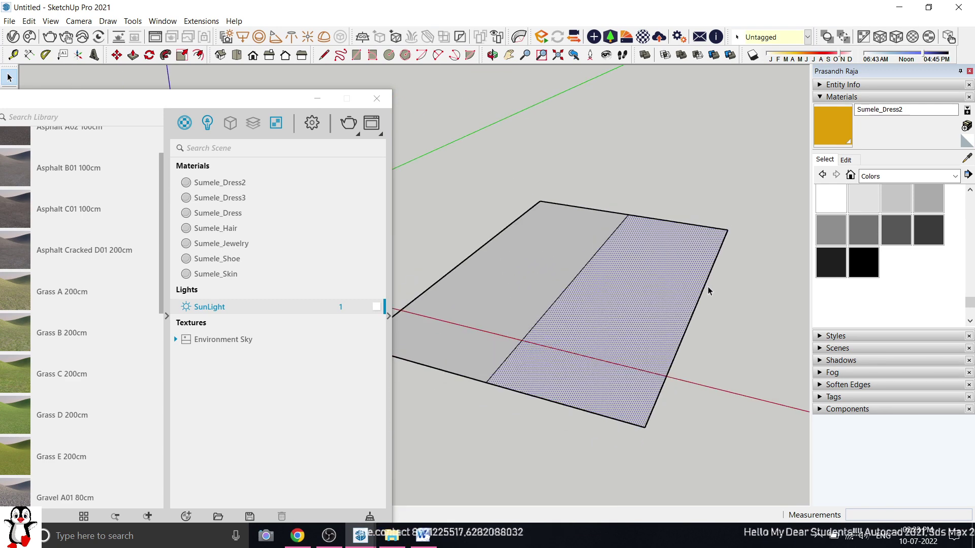
pyautogui.moveTo(708, 287); pyautogui.dragTo(472, 279, button='middle')
pyautogui.moveTo(745, 261); pyautogui.dragTo(692, 309, button='middle')
pyautogui.scroll(2, 513, 329)
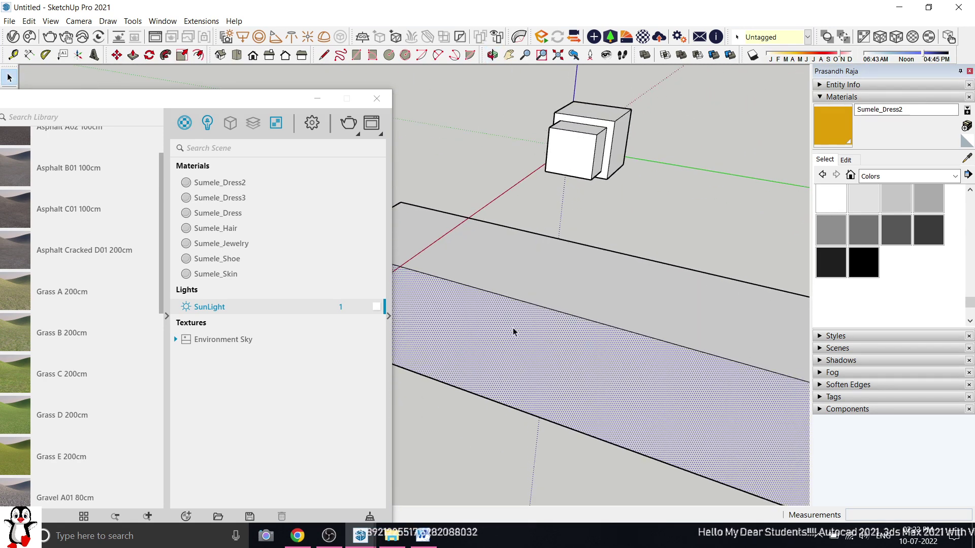
pyautogui.scroll(-1, 600, 272)
pyautogui.moveTo(600, 272); pyautogui.dragTo(787, 267, button='middle')
pyautogui.moveTo(538, 243); pyautogui.dragTo(653, 287, button='middle')
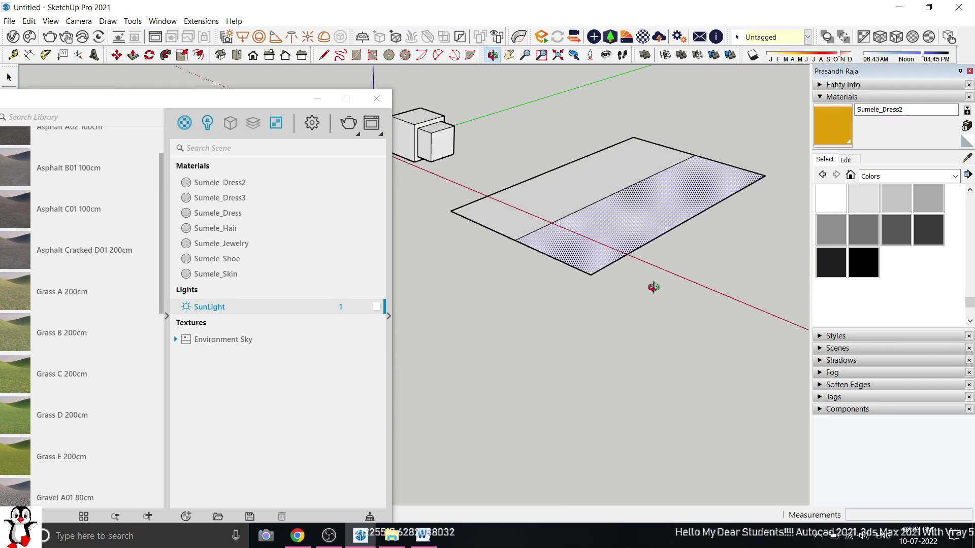
pyautogui.scroll(2, 491, 166)
pyautogui.scroll(-3, 586, 217)
pyautogui.moveTo(586, 219); pyautogui.dragTo(600, 223, button='middle')
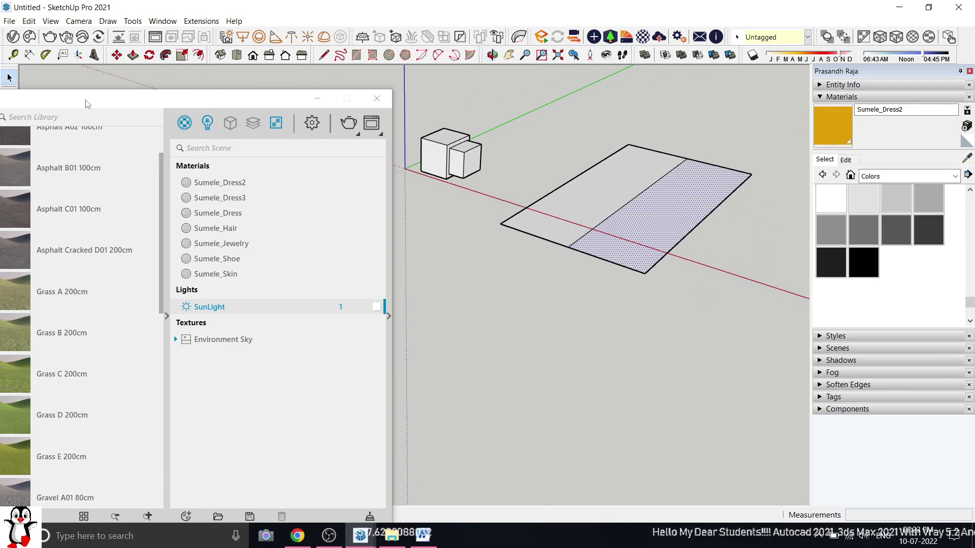
# Bring the whole Asset Editor back into view and pick Grass D 200cm from the Ground materials
pyautogui.moveTo(200, 101); pyautogui.dragTo(350, 67)
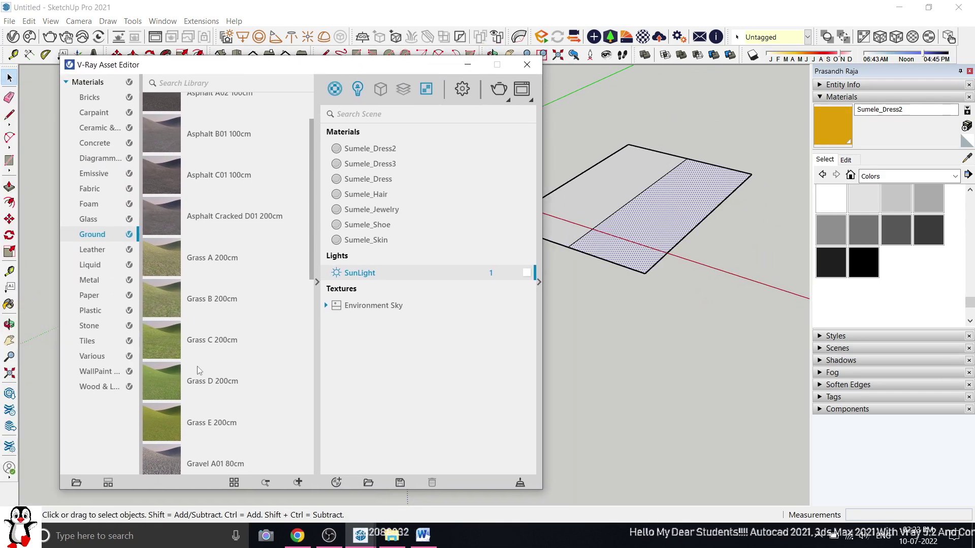
pyautogui.scroll(-3, 187, 360)
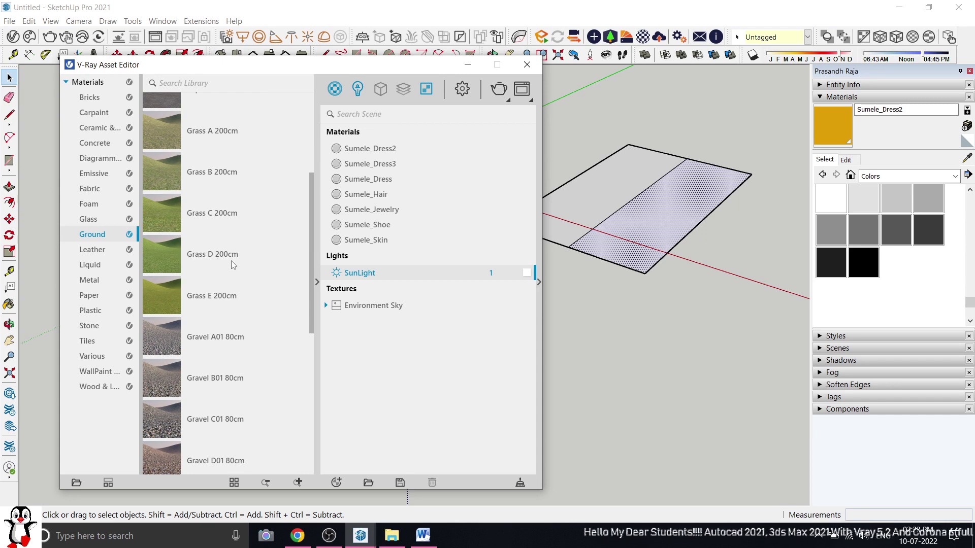
pyautogui.click(201, 260)
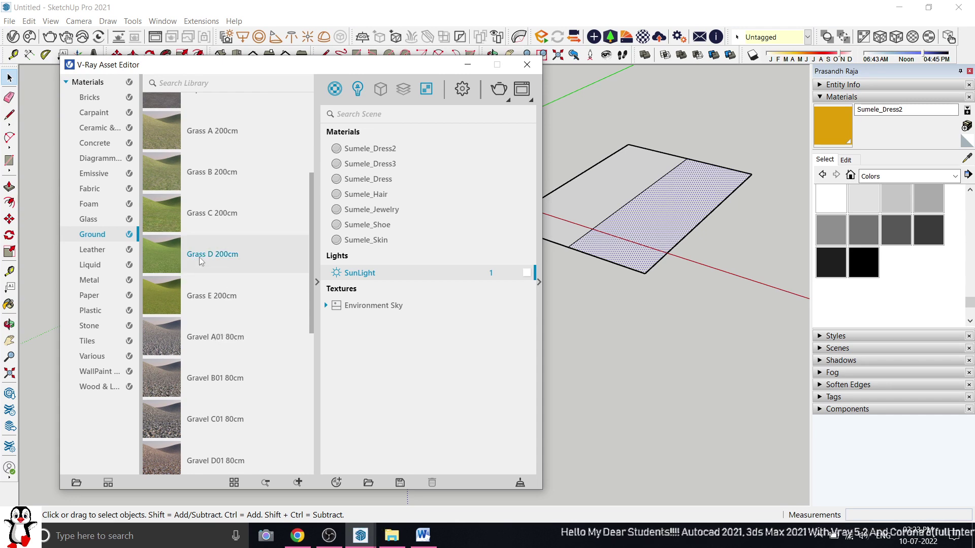
# Select the ground strip nearer the boxes and add the Grass D 200cm material to the scene
pyautogui.click(602, 203)
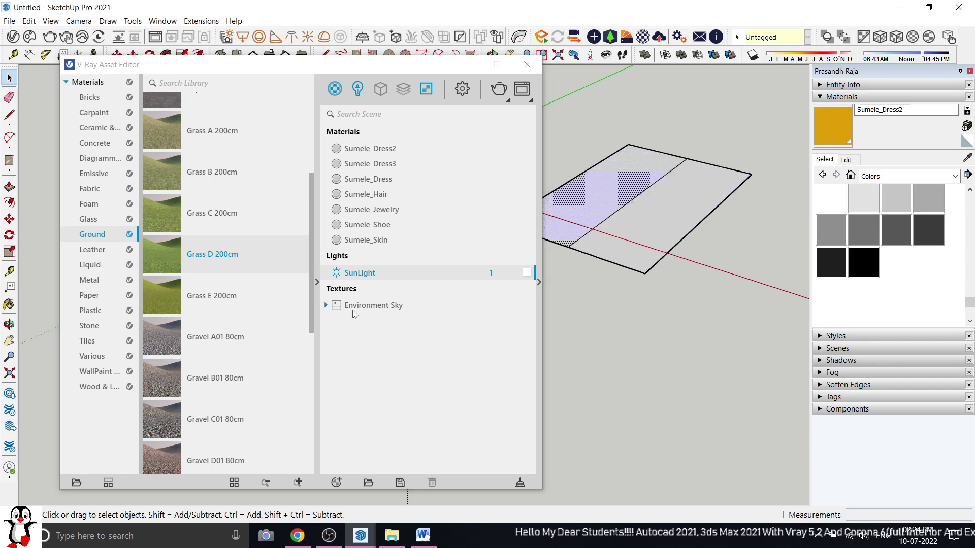
pyautogui.scroll(3, 584, 224)
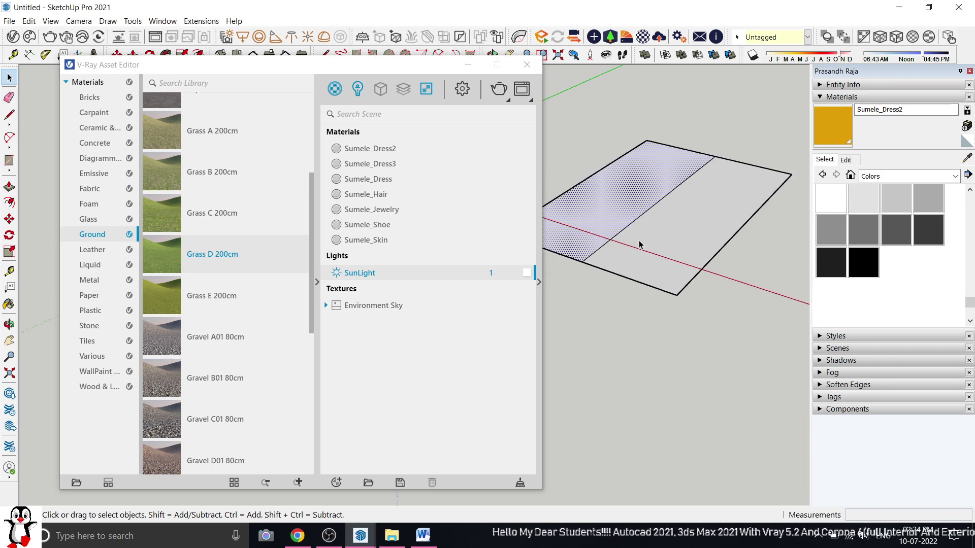
pyautogui.click(610, 212)
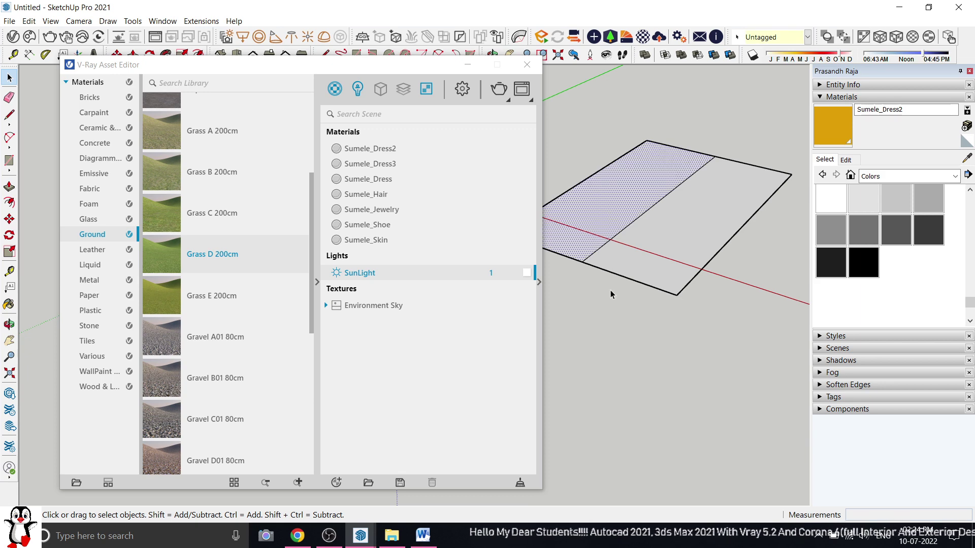
pyautogui.click(607, 288)
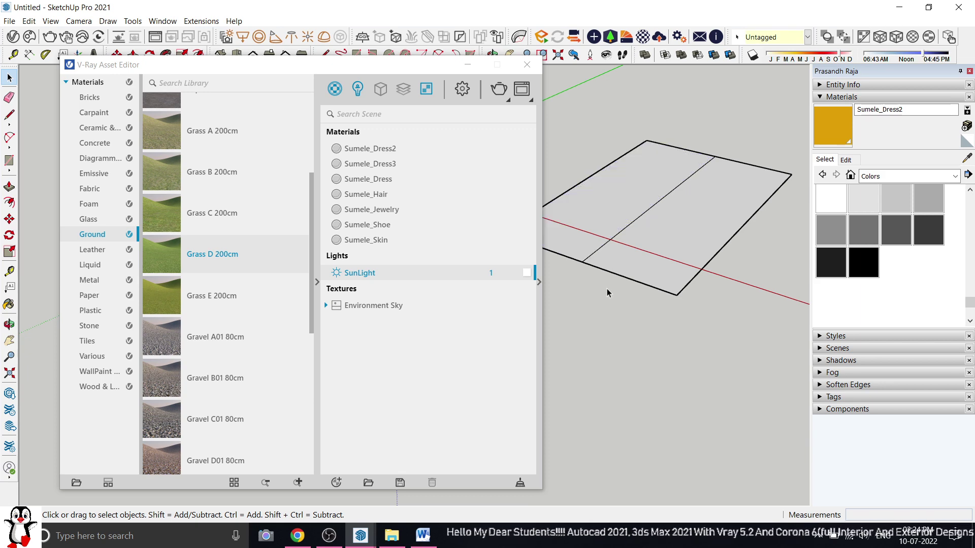
pyautogui.click(594, 213)
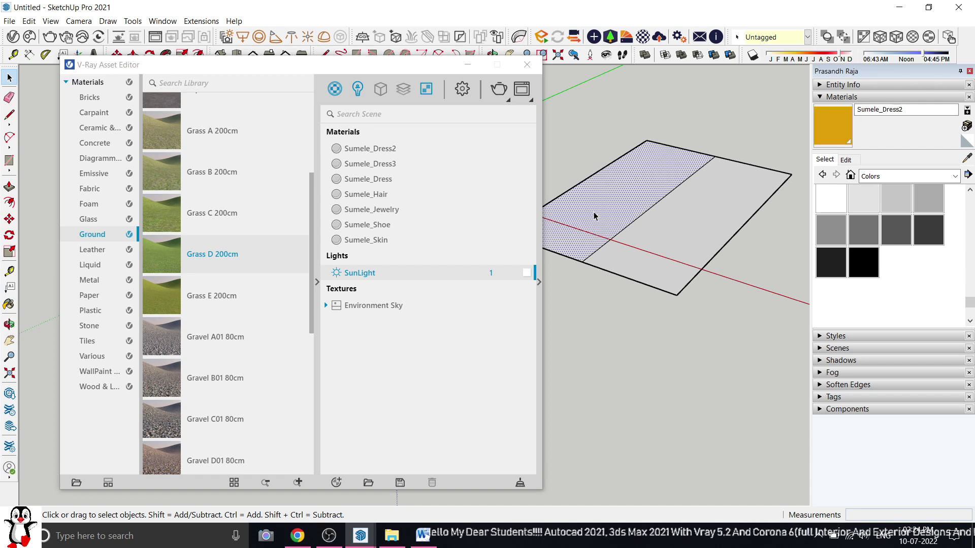
pyautogui.rightClick(209, 255)
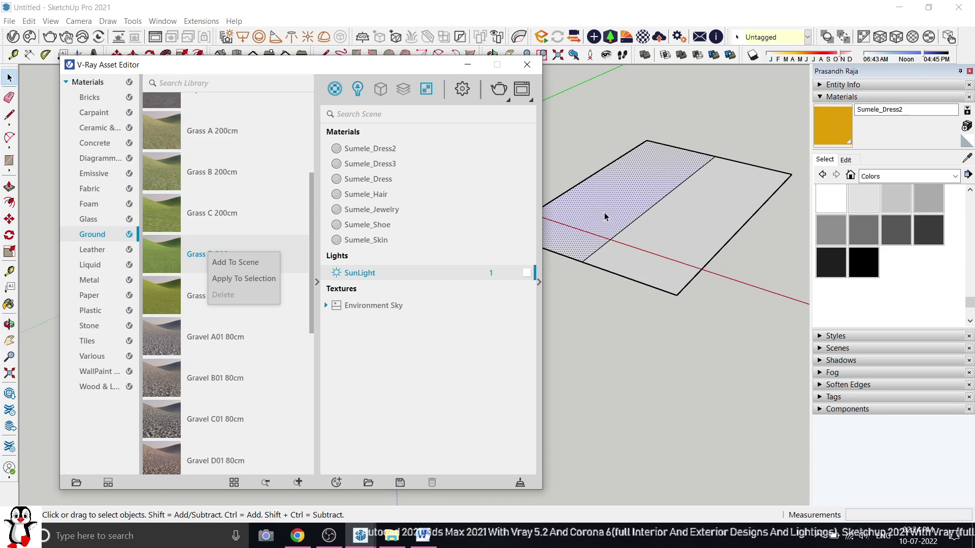
pyautogui.click(238, 262)
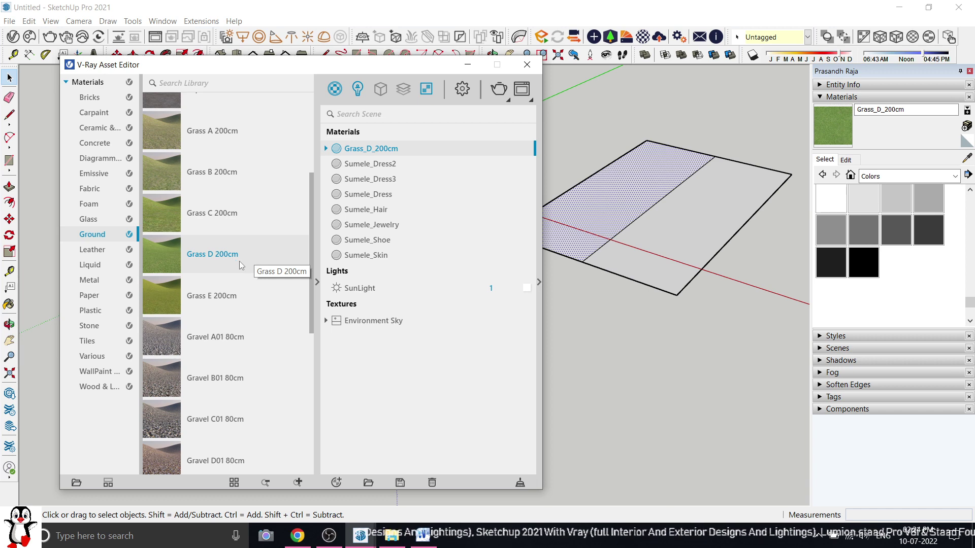
# Collapse the Asset Editor's material library and move the window clear of the selected ground strip
pyautogui.scroll(1, 228, 259)
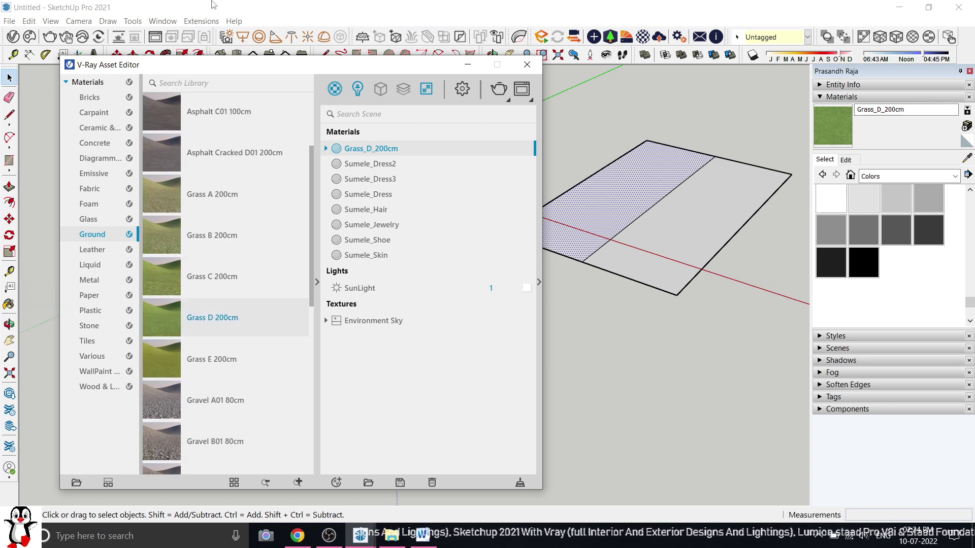
pyautogui.scroll(-1, 267, 313)
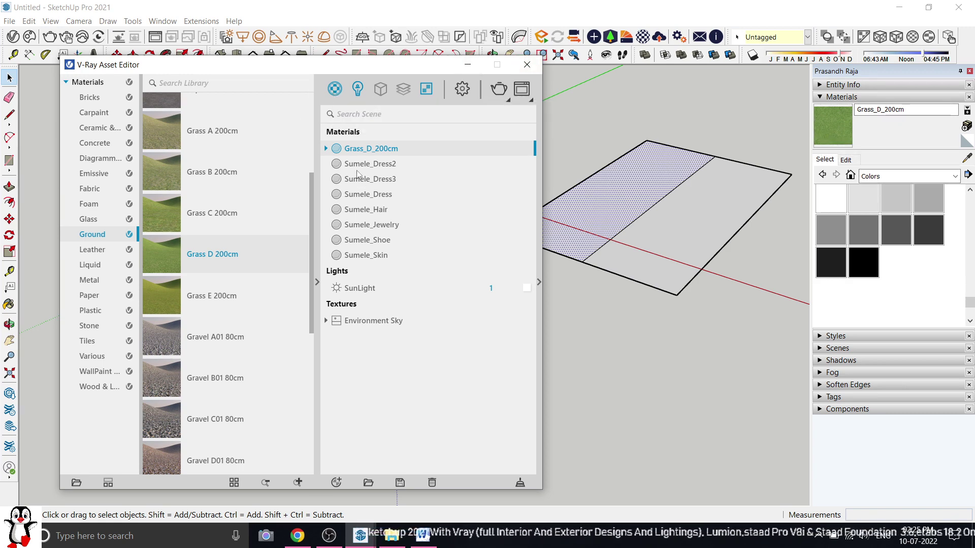
pyautogui.click(319, 286)
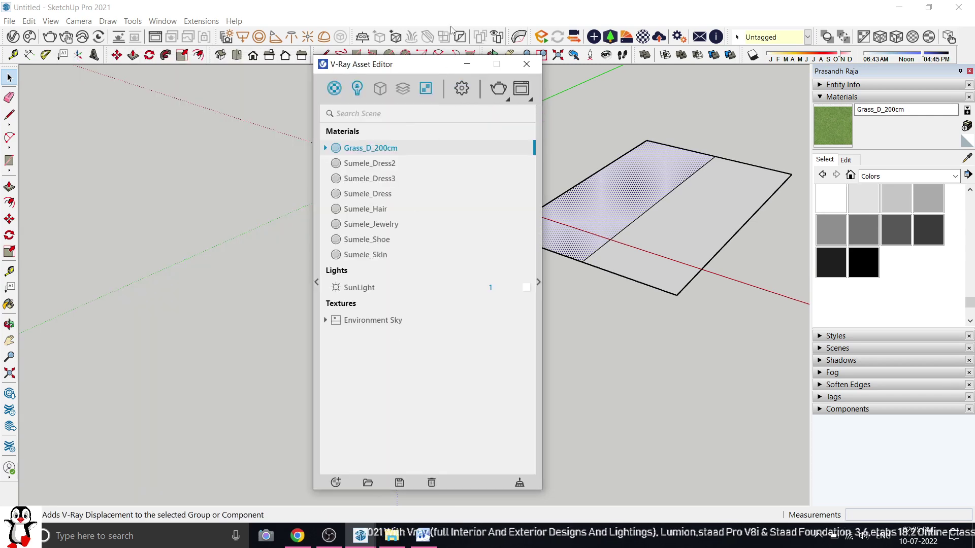
pyautogui.moveTo(419, 72); pyautogui.dragTo(282, 97)
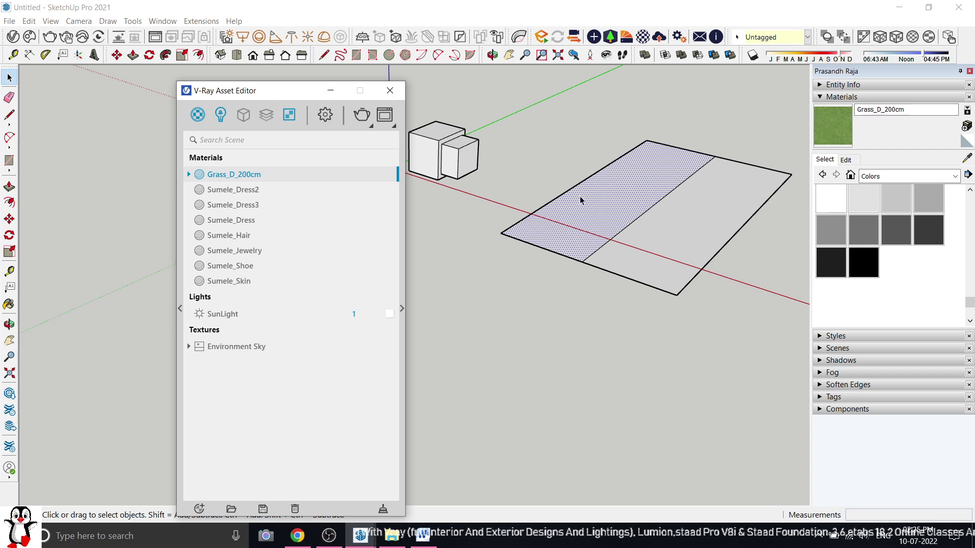
pyautogui.scroll(2, 570, 248)
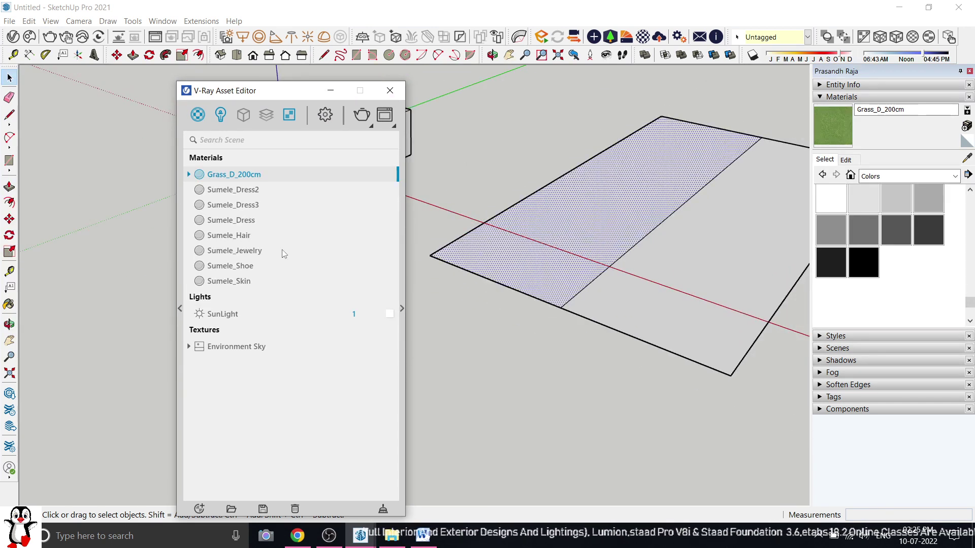
# Inspect the bitmap and UVW placement nested under Grass_D_200cm, and show the material's preview and settings
pyautogui.click(189, 175)
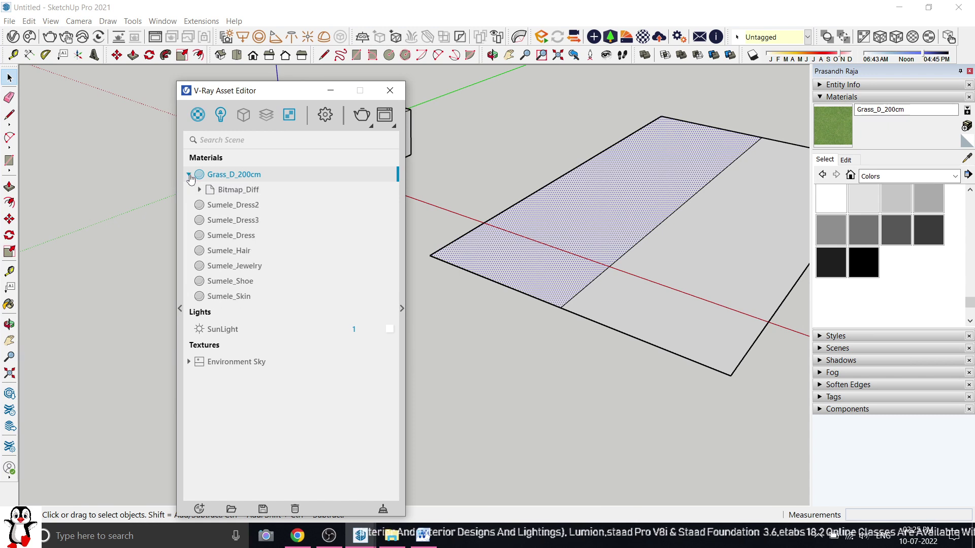
pyautogui.click(200, 189)
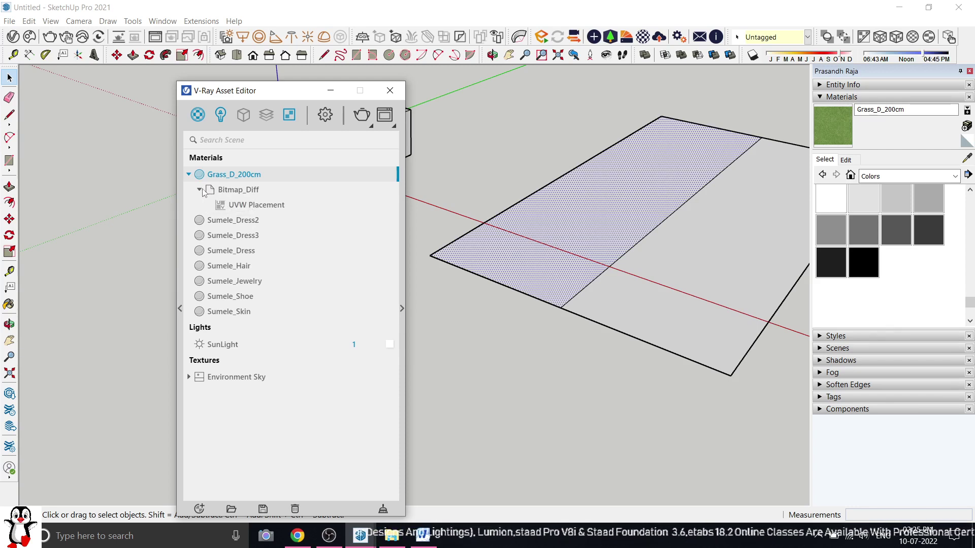
pyautogui.click(200, 194)
pyautogui.click(189, 175)
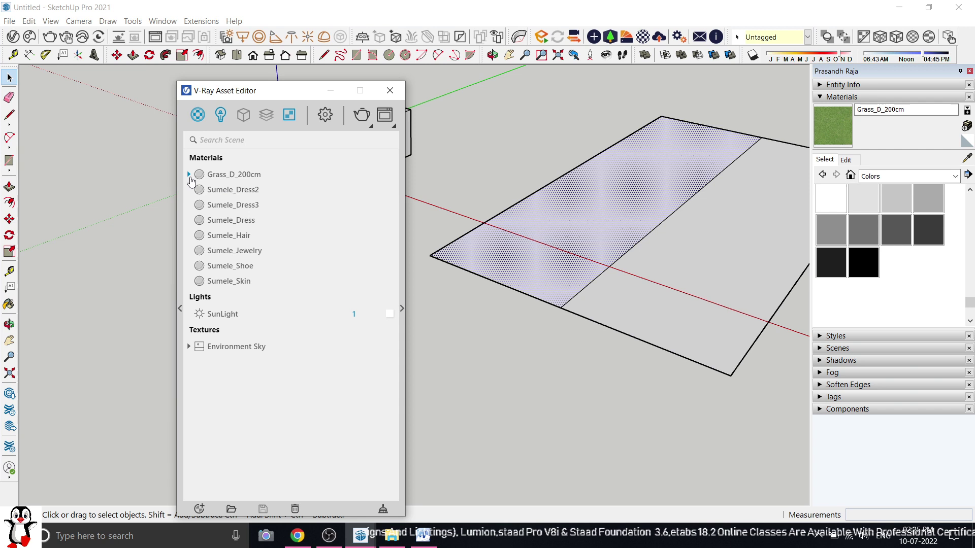
pyautogui.click(255, 176)
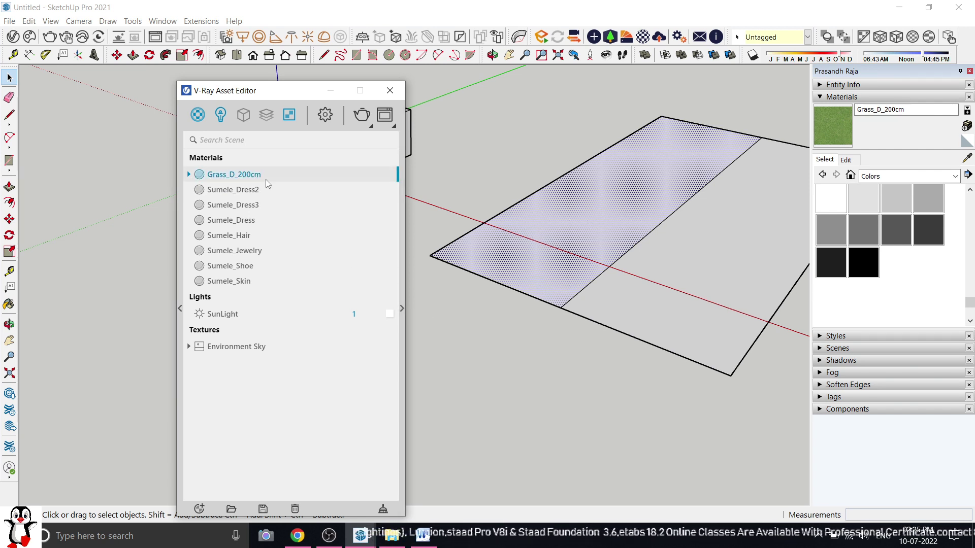
pyautogui.click(402, 310)
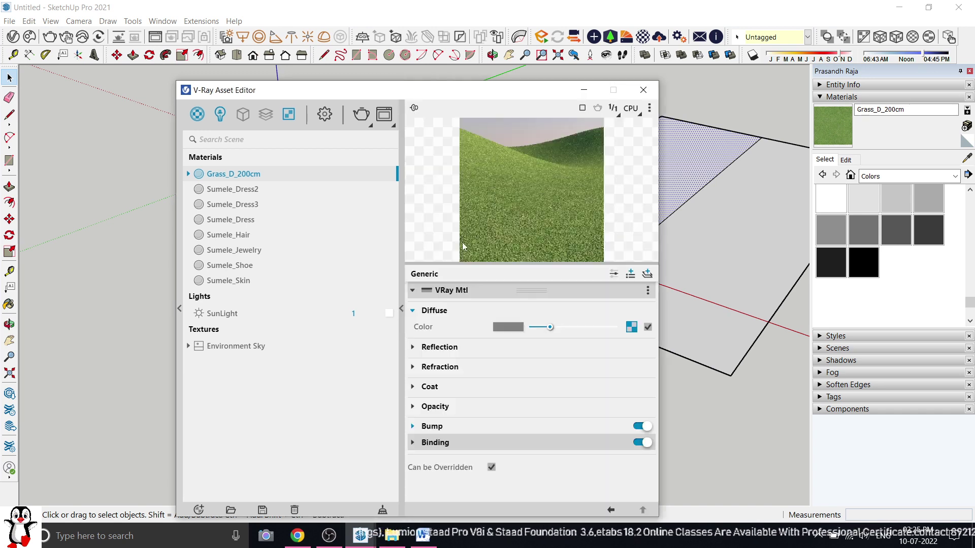
# Move the Asset Editor further off the selected ground strip and look into the grass material's Reflection settings
pyautogui.moveTo(476, 94); pyautogui.dragTo(305, 88)
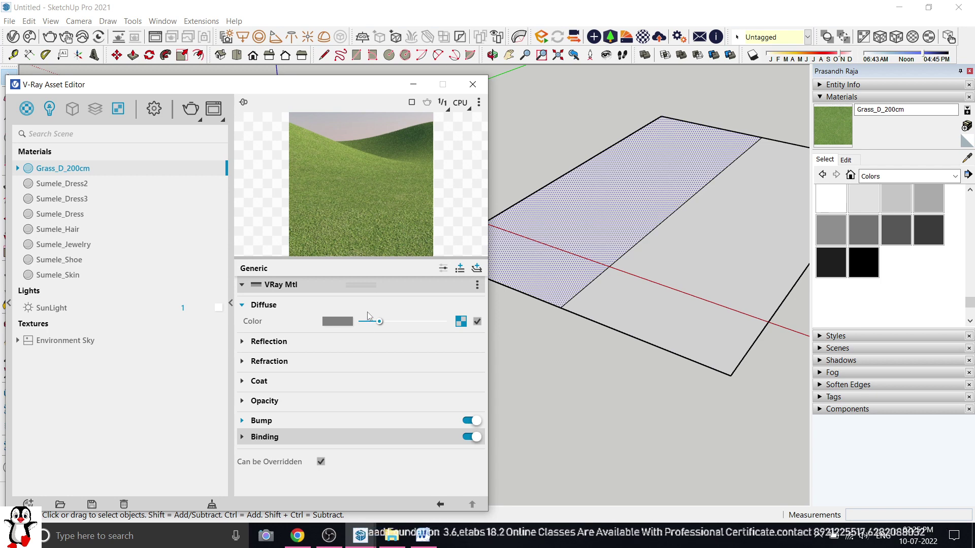
pyautogui.click(249, 345)
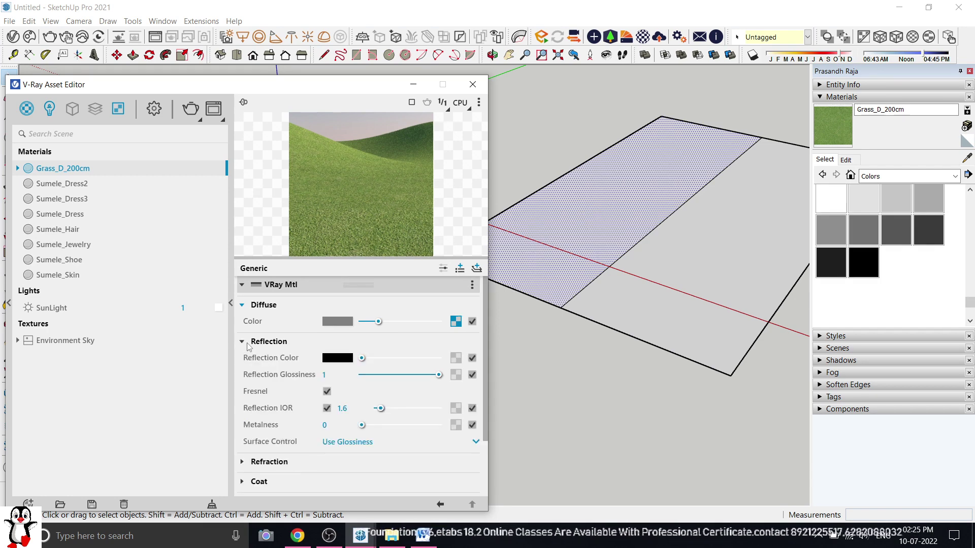
pyautogui.click(248, 344)
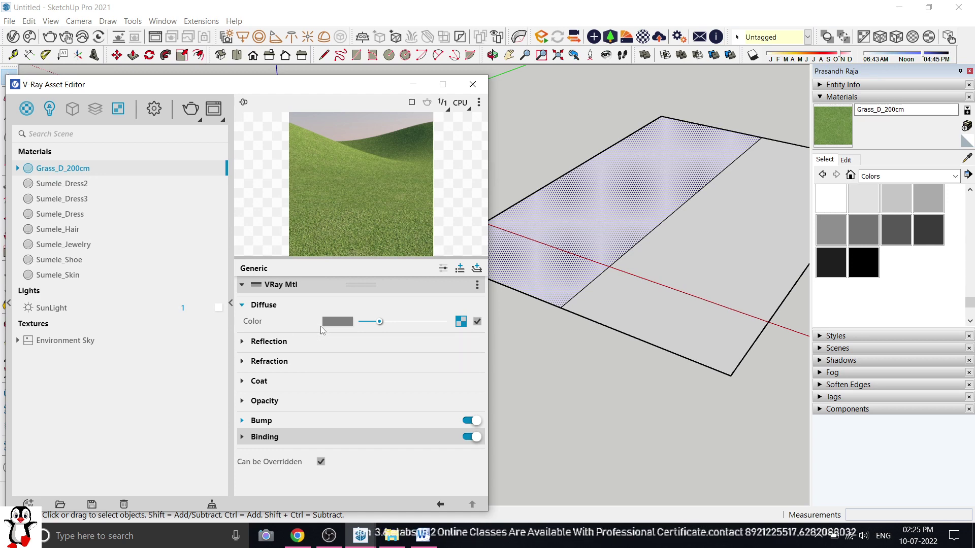
# Minimize the Asset Editor and paint the selected ground strip nearer the boxes with Grass_D_200cm
pyautogui.rightClick(90, 170)
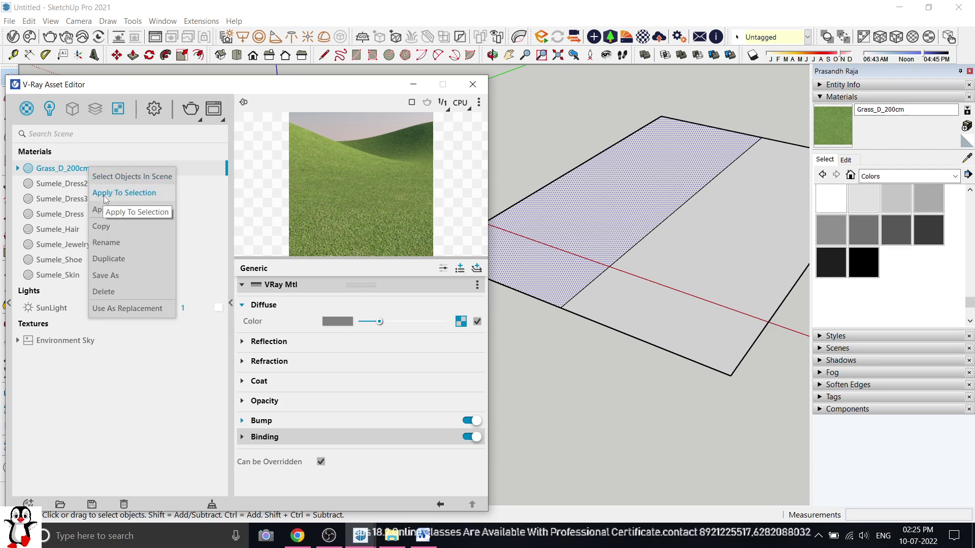
pyautogui.click(412, 85)
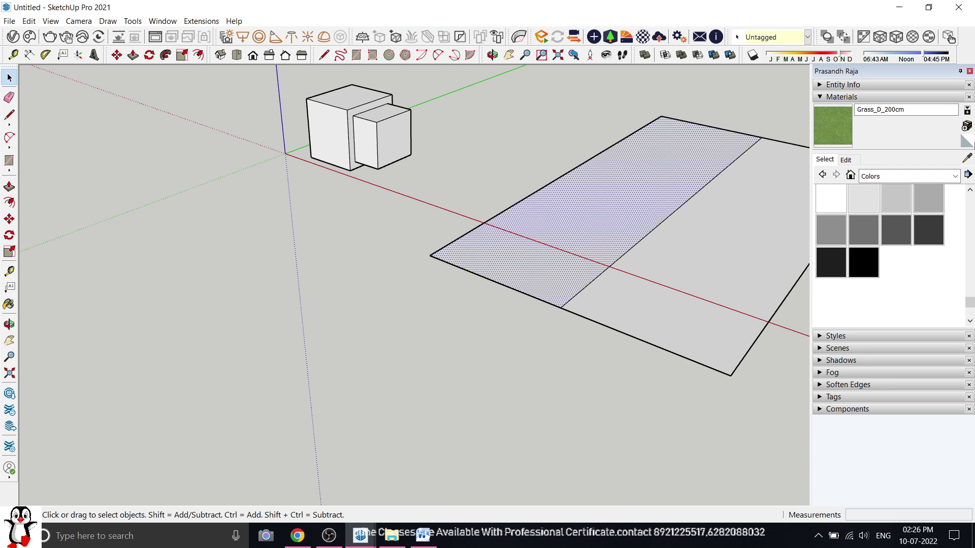
pyautogui.click(837, 126)
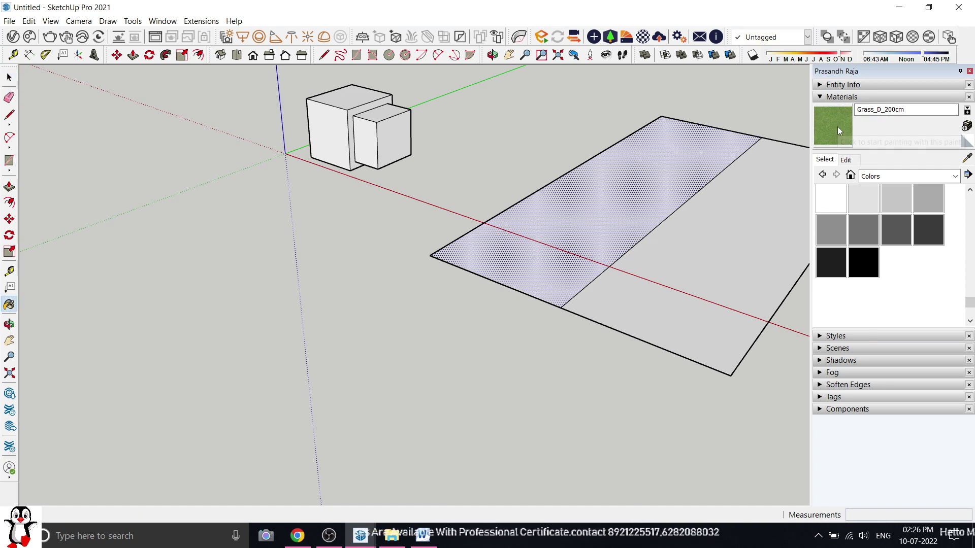
pyautogui.scroll(3, 594, 236)
pyautogui.click(608, 220)
pyautogui.scroll(5, 564, 249)
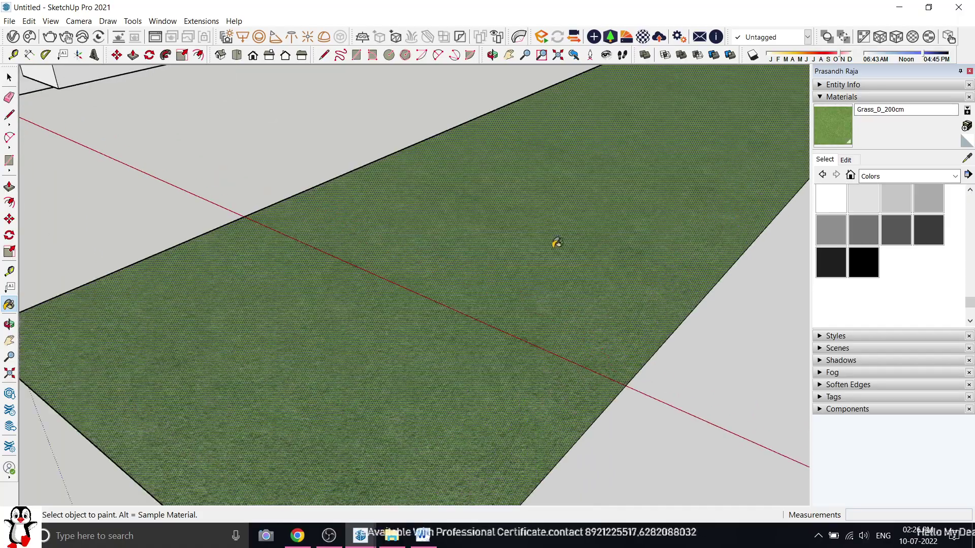
# Deselect the painted strip and examine how its grass texture looks close up and from farther away
pyautogui.scroll(3, 569, 275)
pyautogui.moveTo(571, 295); pyautogui.dragTo(639, 270, button='middle')
pyautogui.scroll(-6, 627, 345)
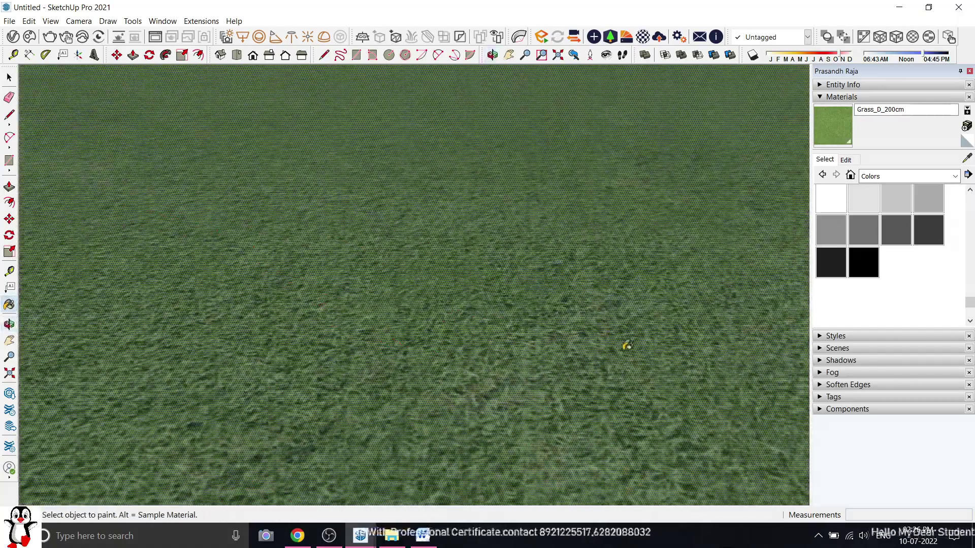
pyautogui.click(9, 77)
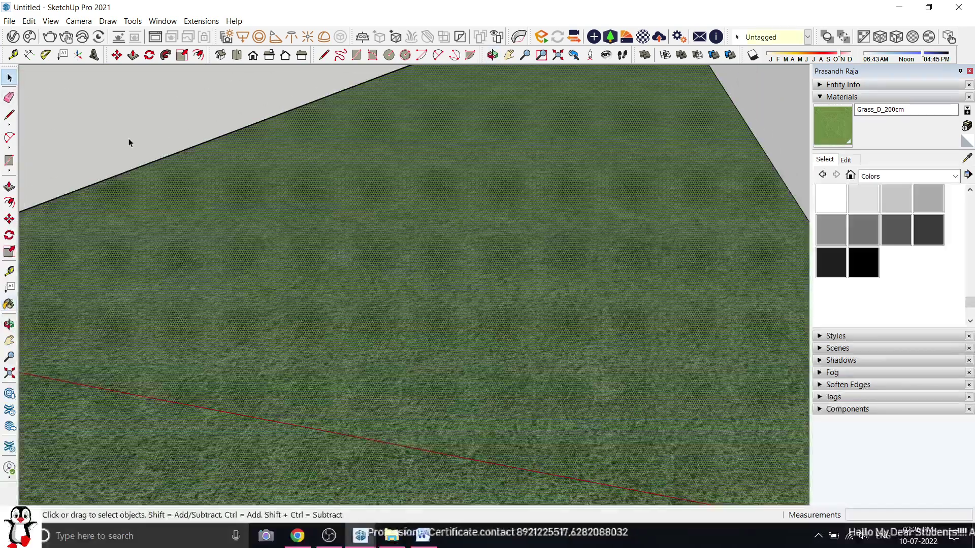
pyautogui.scroll(5, 294, 328)
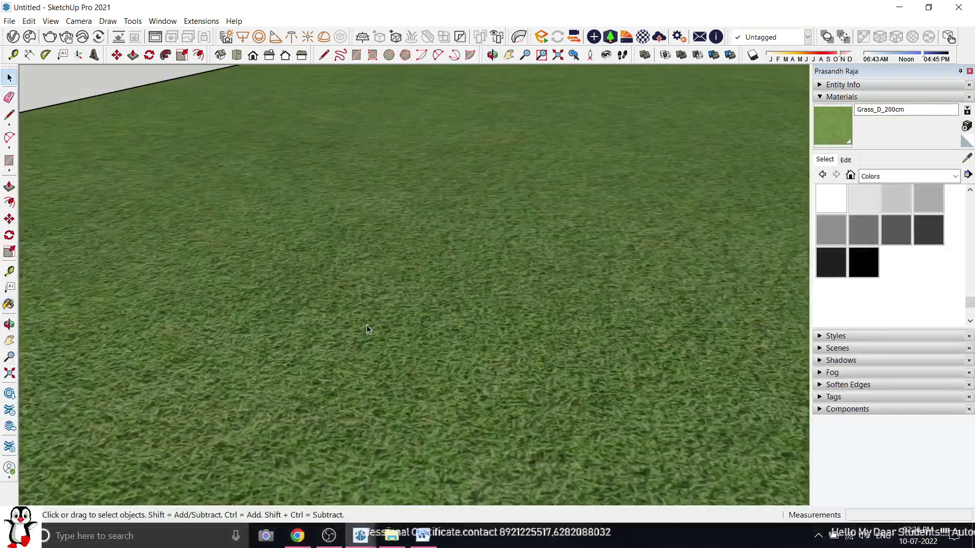
pyautogui.moveTo(367, 329); pyautogui.dragTo(456, 340, button='middle')
pyautogui.scroll(-2, 455, 340)
pyautogui.scroll(-2, 455, 341)
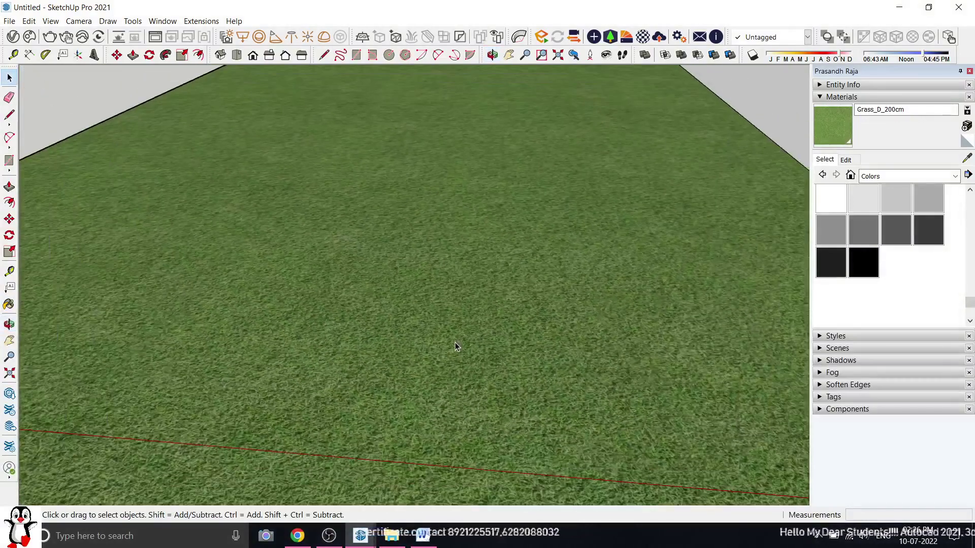
pyautogui.scroll(-5, 455, 335)
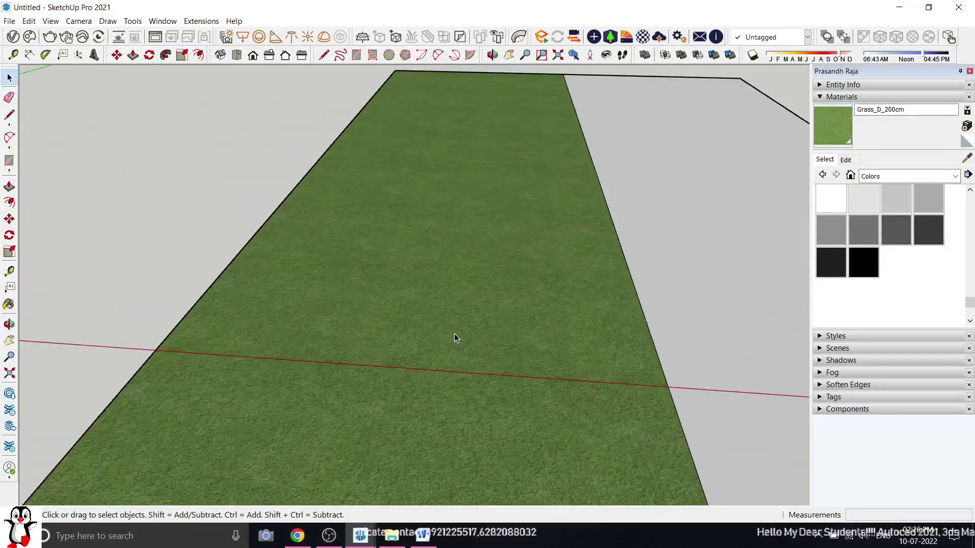
pyautogui.scroll(3, 452, 340)
pyautogui.moveTo(453, 340)
pyautogui.mouseDown(button='middle')
pyautogui.moveTo(427, 348)
pyautogui.moveTo(440, 352)
pyautogui.mouseUp(button='middle')
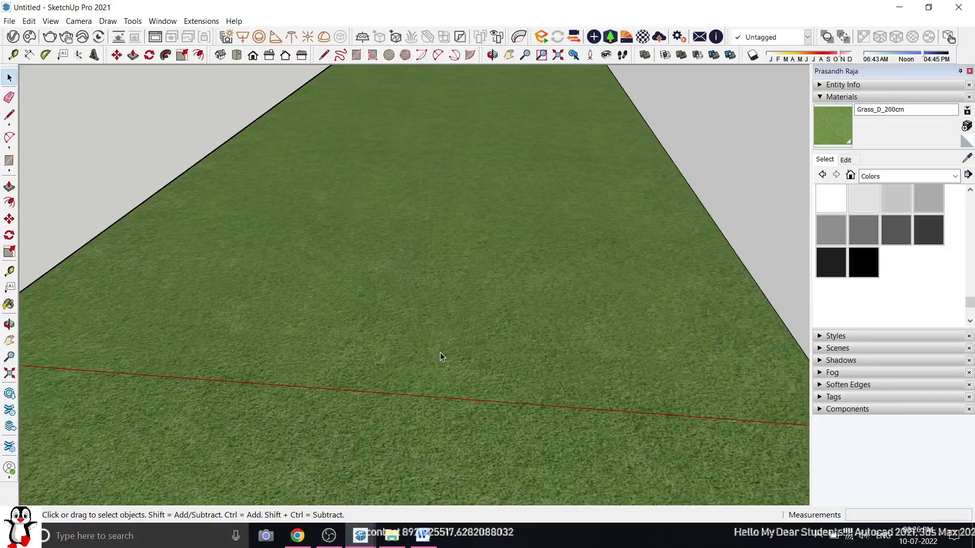
pyautogui.scroll(3, 436, 361)
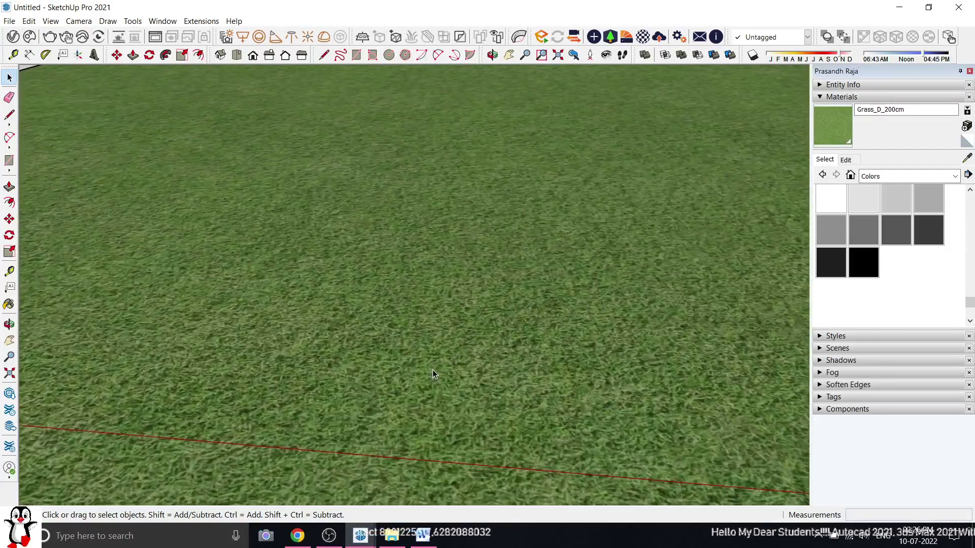
pyautogui.scroll(-6, 433, 371)
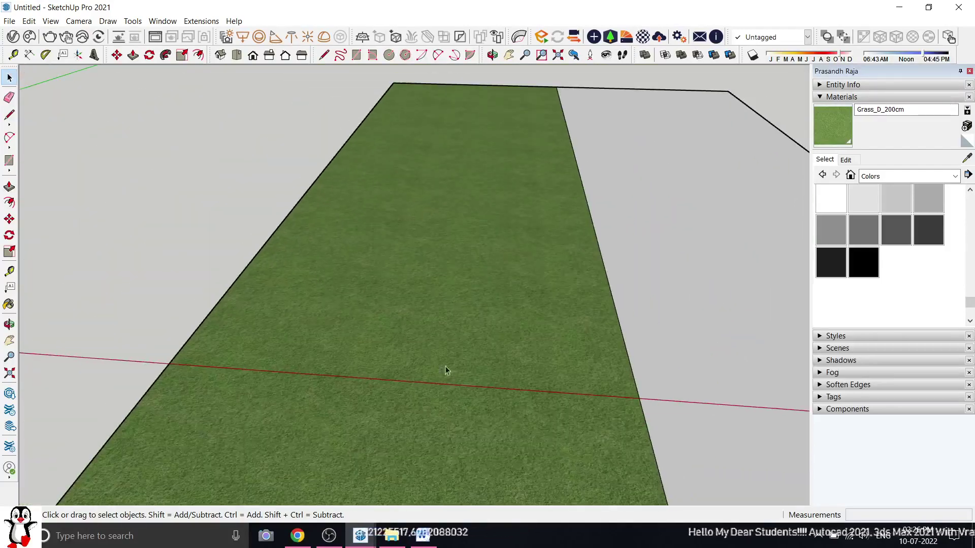
pyautogui.moveTo(446, 369); pyautogui.dragTo(407, 389, button='middle')
pyautogui.scroll(5, 407, 388)
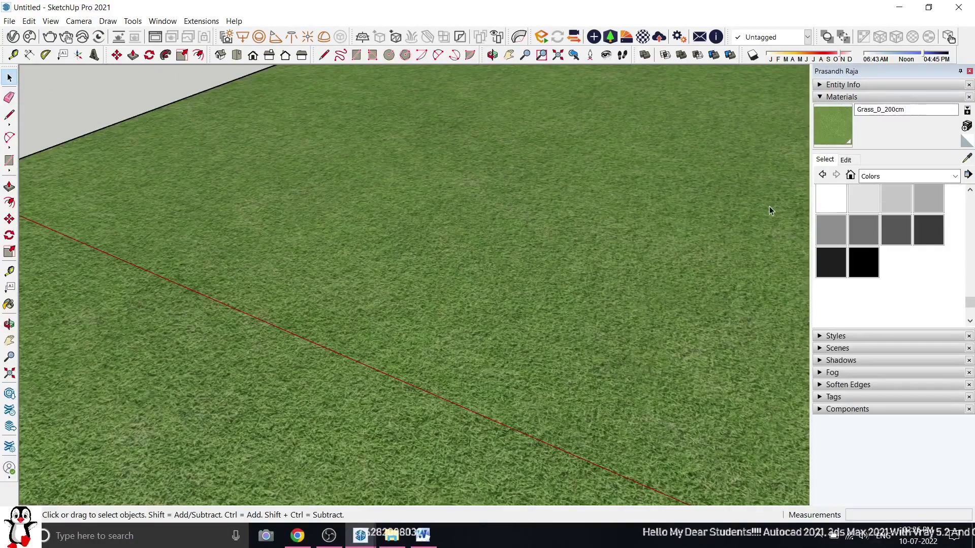
# Edit the Grass_D_200cm material and set its texture width to 400 cm with the proportions locked
pyautogui.click(845, 159)
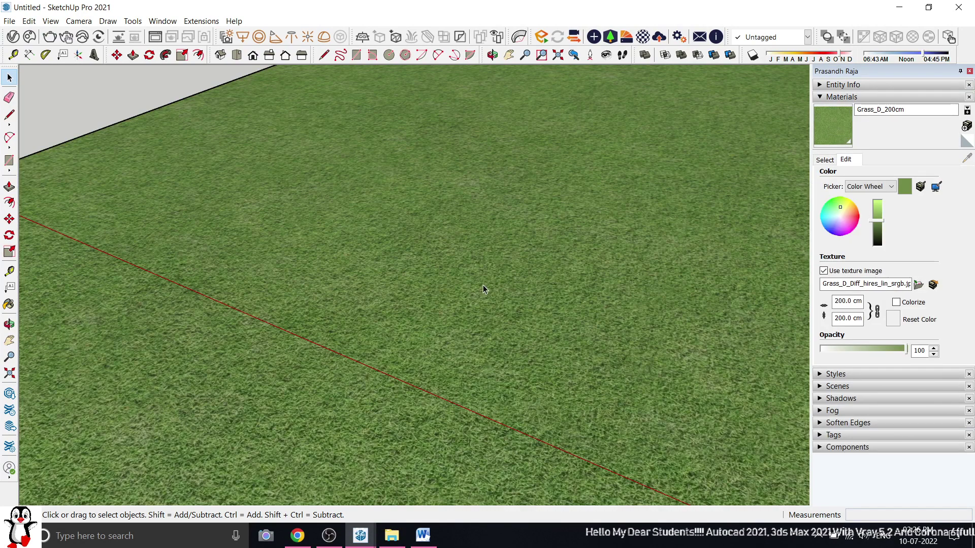
pyautogui.click(855, 301)
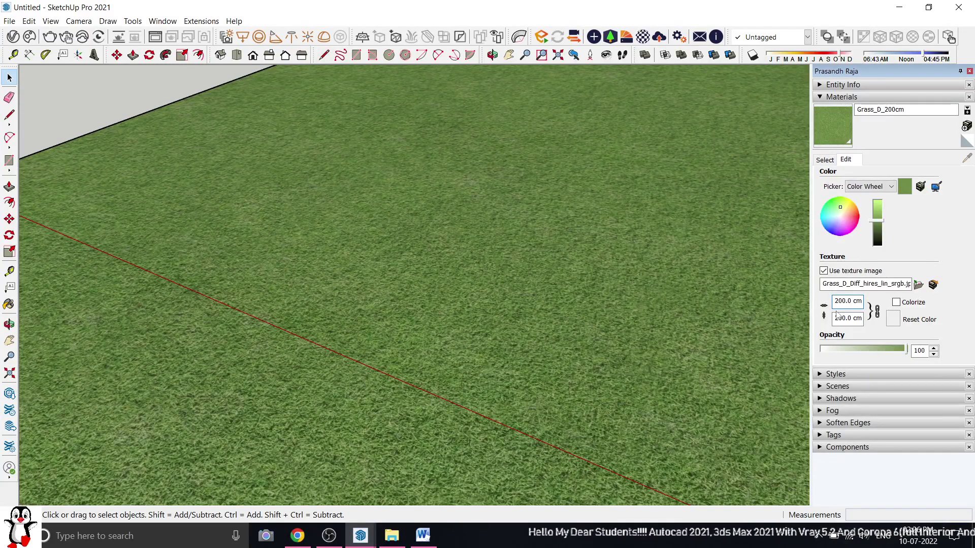
pyautogui.click(911, 109)
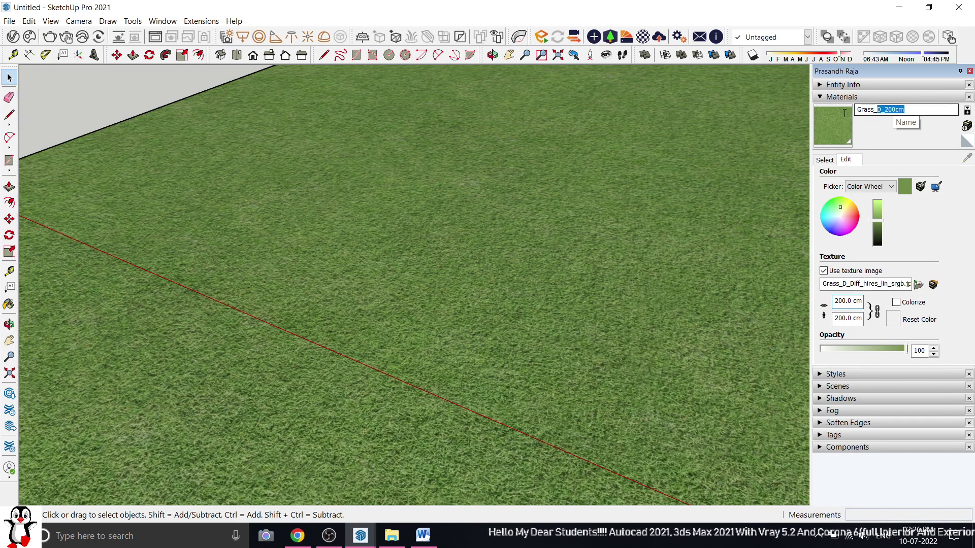
pyautogui.click(915, 108)
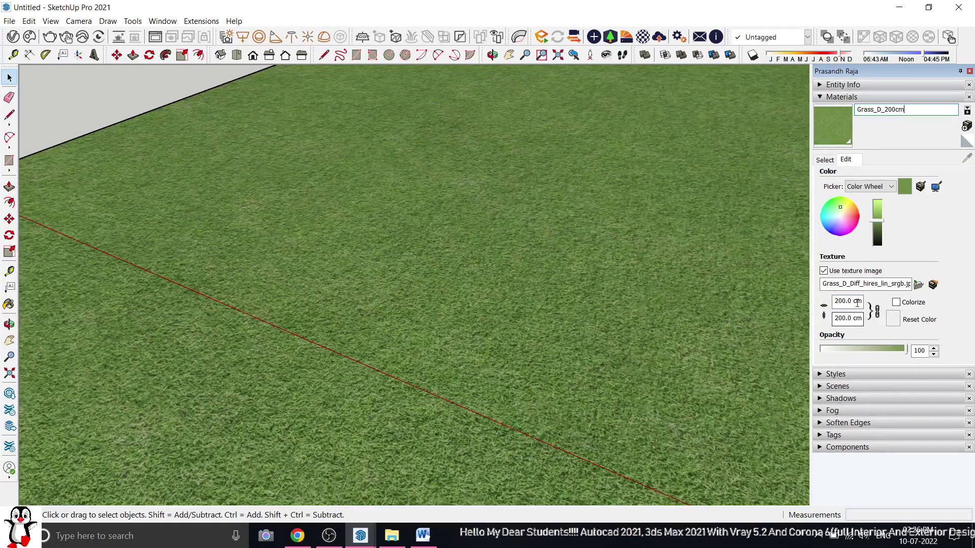
pyautogui.moveTo(861, 301); pyautogui.dragTo(817, 303)
pyautogui.scroll(-5, 530, 280)
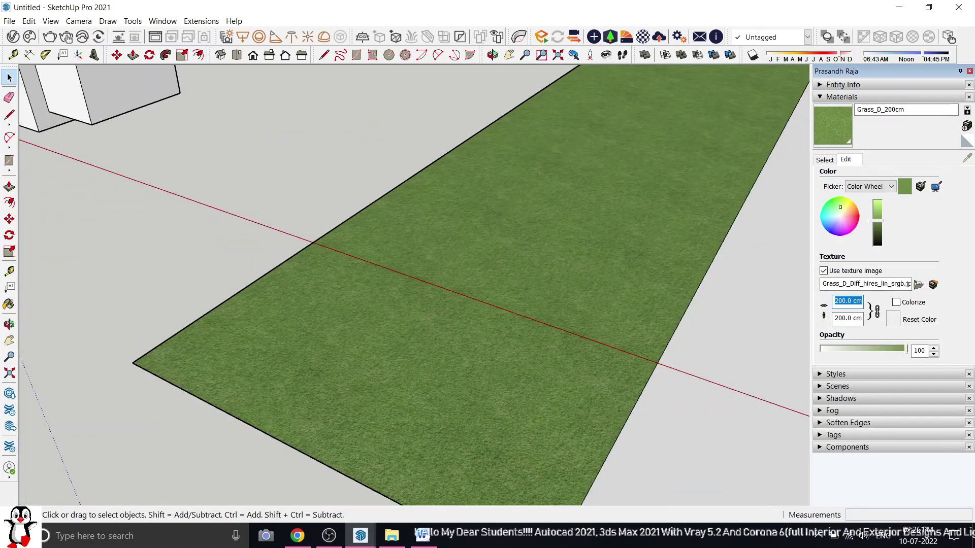
pyautogui.write('400')
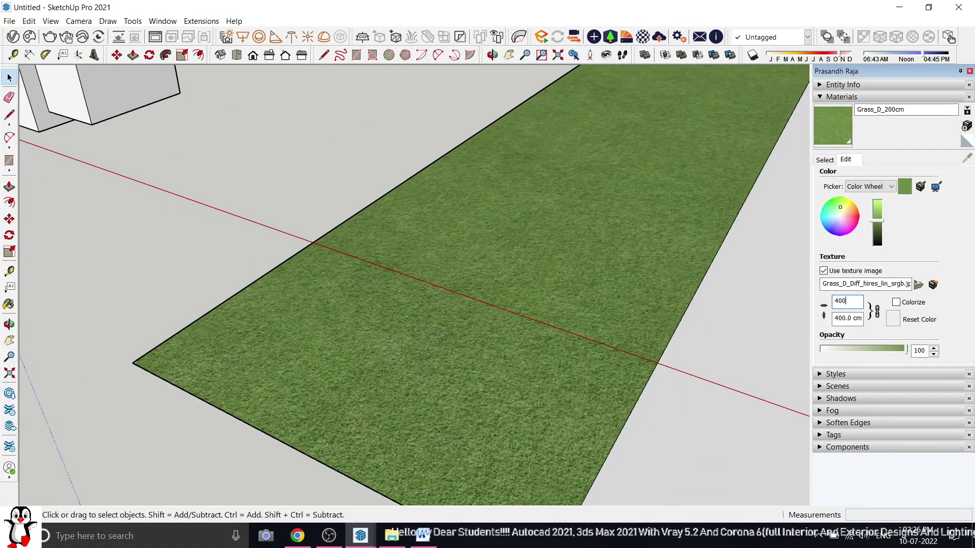
# Examine the scale of the enlarged grass texture across the strip from close up and from a distance
pyautogui.scroll(5, 477, 284)
pyautogui.moveTo(615, 319); pyautogui.dragTo(533, 309, button='middle')
pyautogui.scroll(-6, 533, 309)
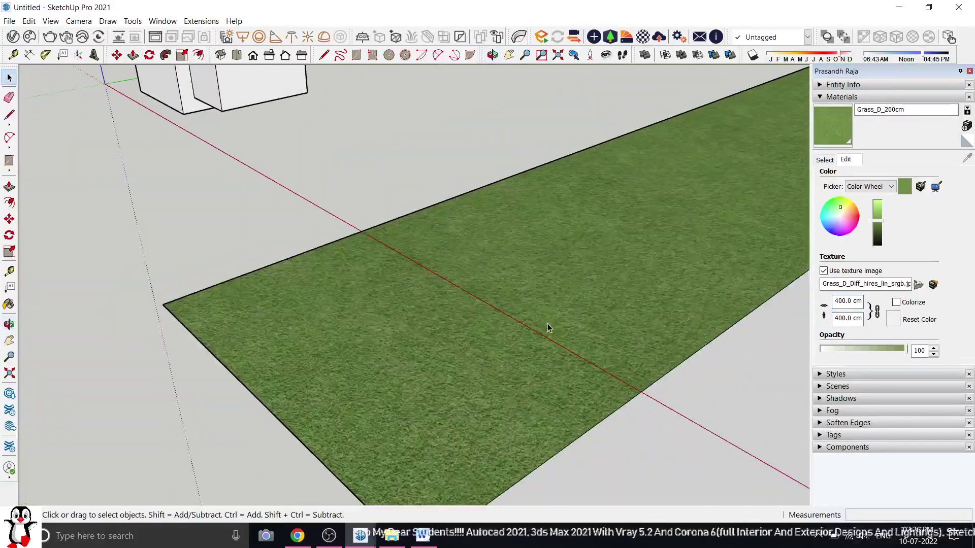
pyautogui.scroll(2, 642, 302)
pyautogui.scroll(-6, 440, 348)
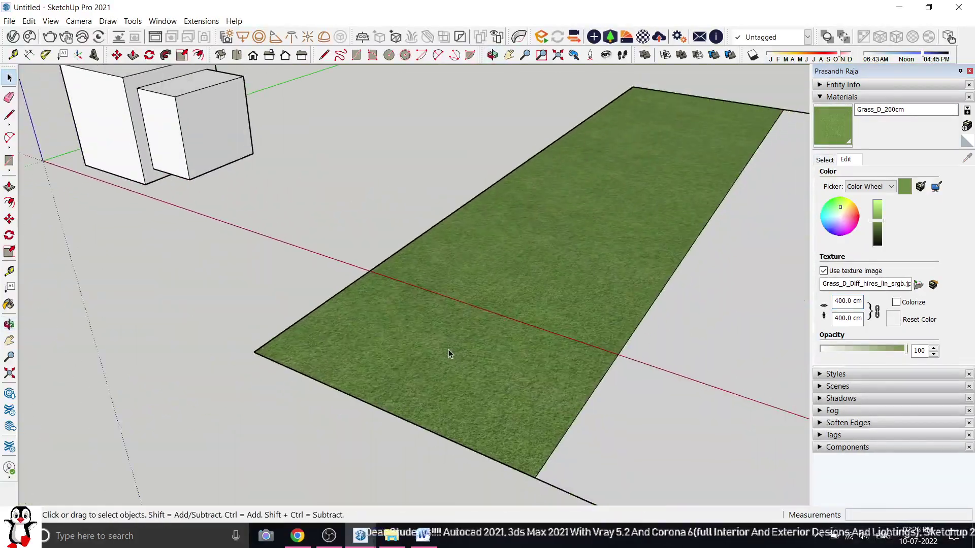
pyautogui.scroll(3, 557, 326)
pyautogui.scroll(-3, 435, 332)
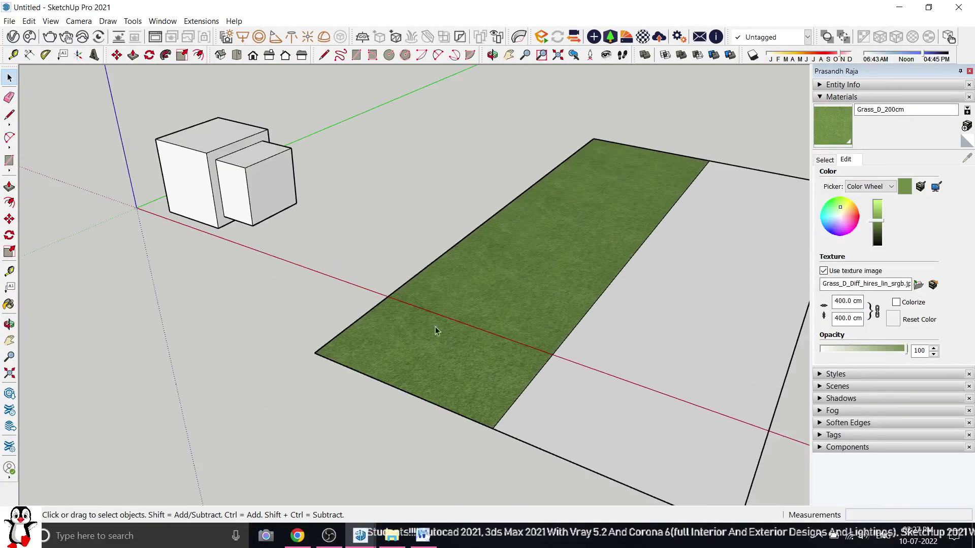
# Select the unpainted part of the ground rectangle and check the enlarged grass beside it at several distances
pyautogui.click(680, 350)
pyautogui.scroll(3, 563, 338)
pyautogui.scroll(3, 484, 337)
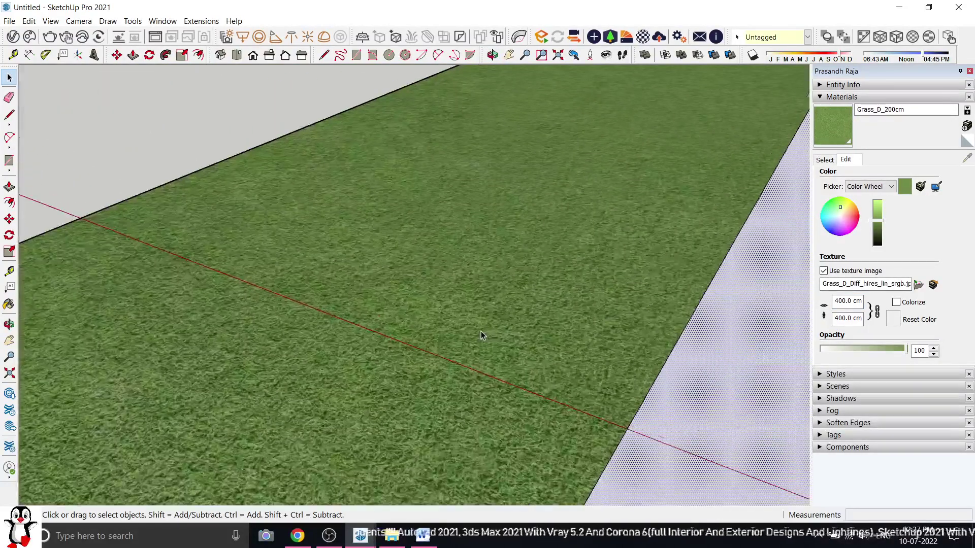
pyautogui.scroll(-4, 481, 334)
pyautogui.scroll(4, 406, 333)
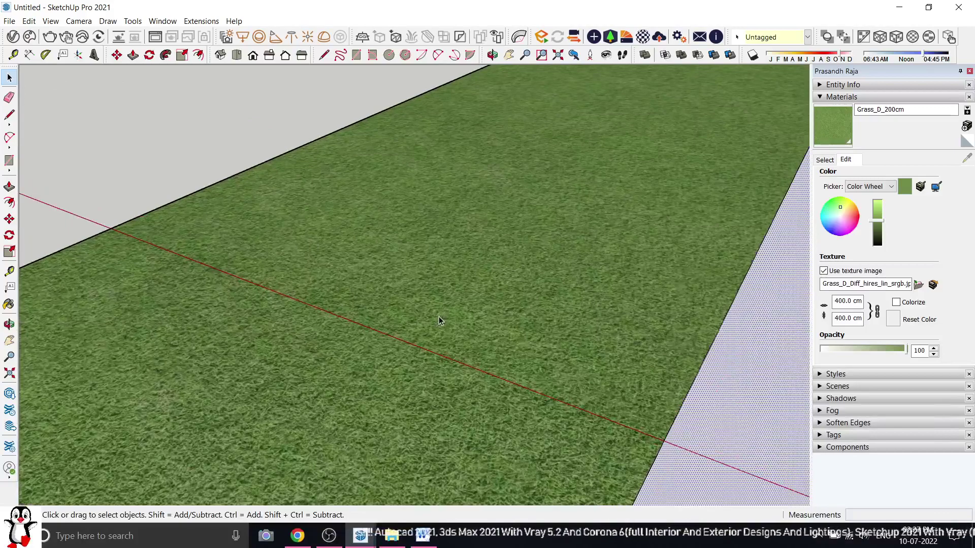
pyautogui.scroll(-3, 531, 310)
pyautogui.scroll(3, 532, 310)
pyautogui.scroll(-4, 536, 314)
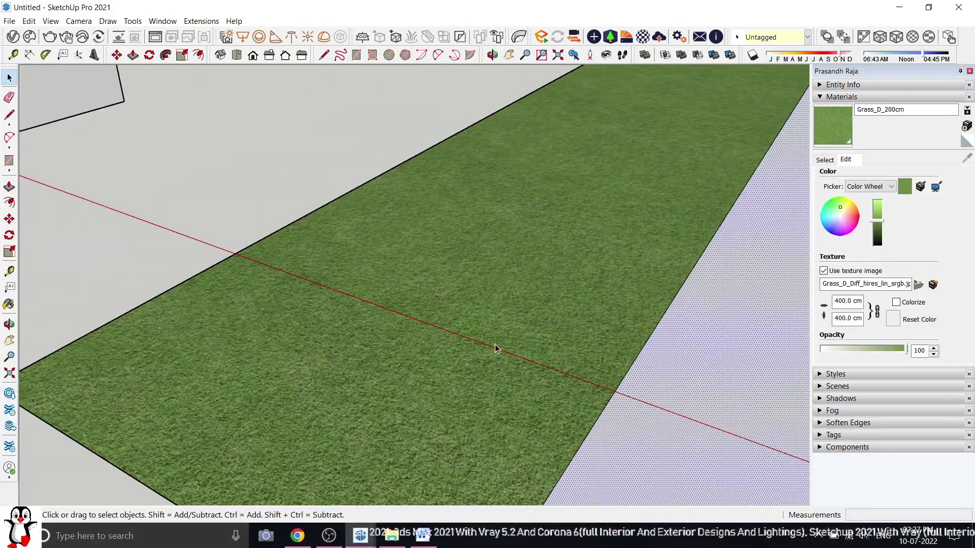
pyautogui.scroll(3, 495, 348)
pyautogui.scroll(-4, 493, 348)
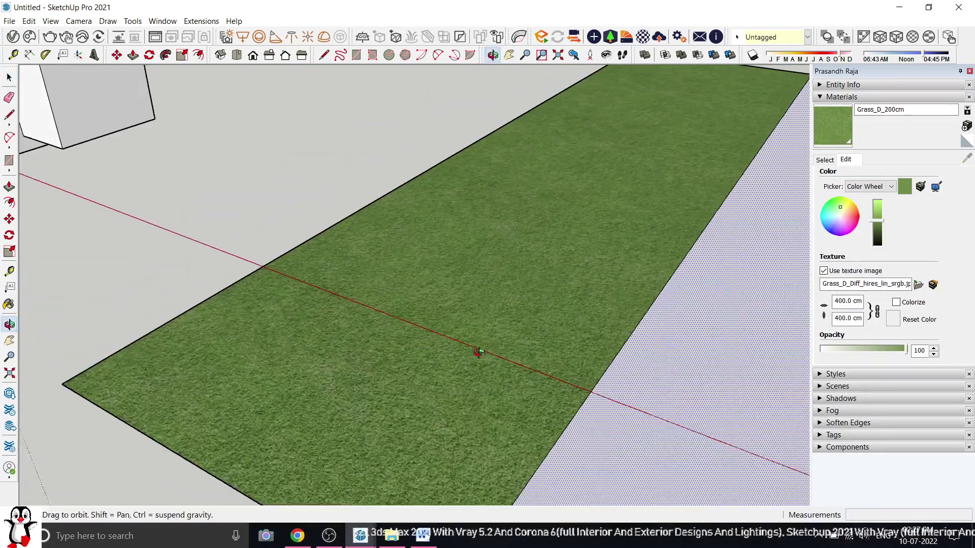
pyautogui.scroll(2, 477, 348)
pyautogui.scroll(2, 476, 352)
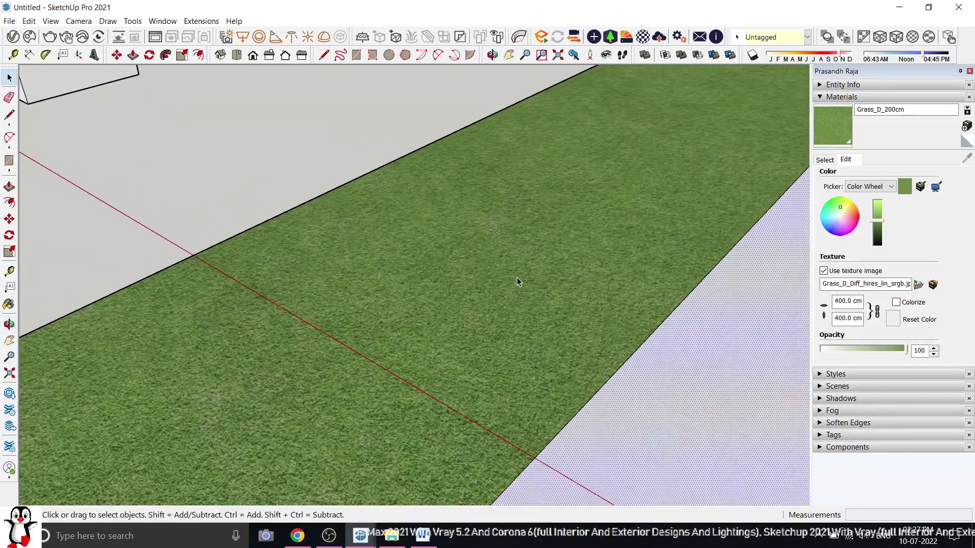
# Try a brighter, more vivid green on the grass material, inspect it on the strip, and reset the material's color
pyautogui.click(877, 216)
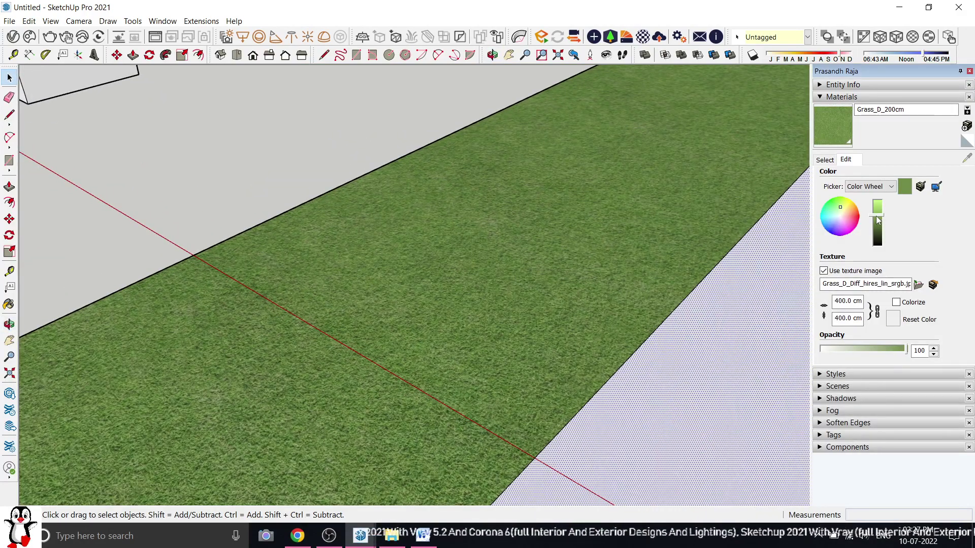
pyautogui.scroll(2, 472, 290)
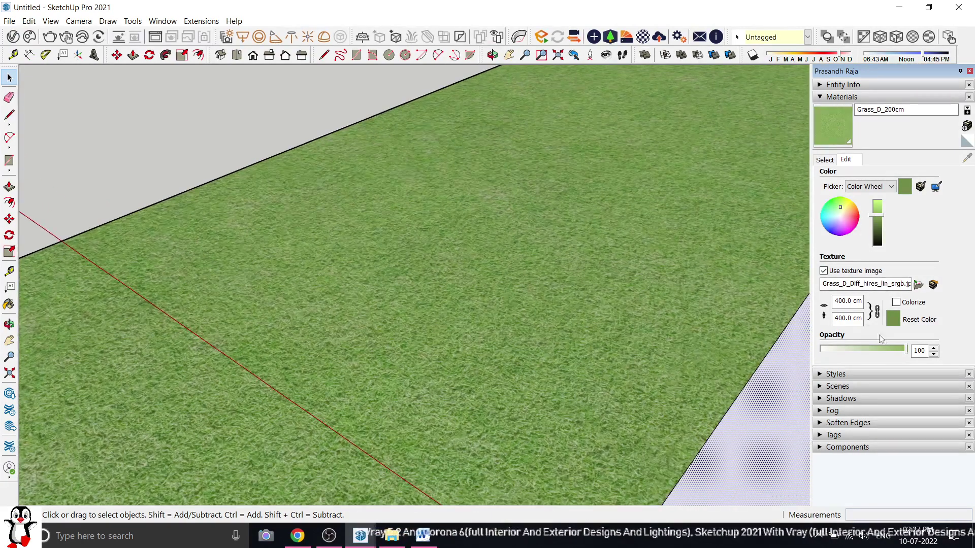
pyautogui.click(835, 206)
pyautogui.scroll(-2, 494, 300)
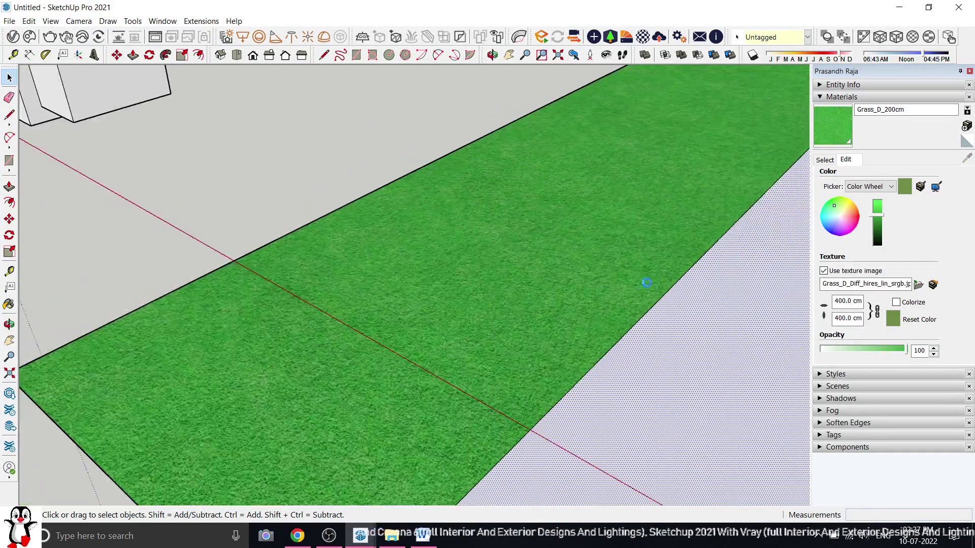
pyautogui.moveTo(646, 283); pyautogui.dragTo(667, 283, button='middle')
pyautogui.scroll(3, 583, 307)
pyautogui.moveTo(628, 311)
pyautogui.mouseDown(button='middle')
pyautogui.moveTo(638, 322)
pyautogui.moveTo(598, 322)
pyautogui.moveTo(590, 337)
pyautogui.mouseUp(button='middle')
pyautogui.scroll(2, 604, 330)
pyautogui.scroll(-2, 605, 330)
pyautogui.scroll(-2, 602, 327)
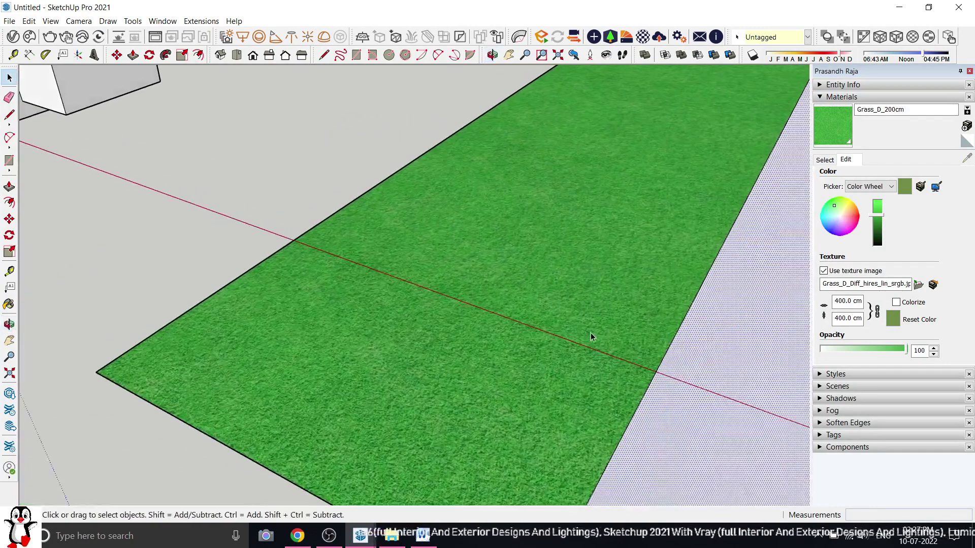
pyautogui.click(893, 320)
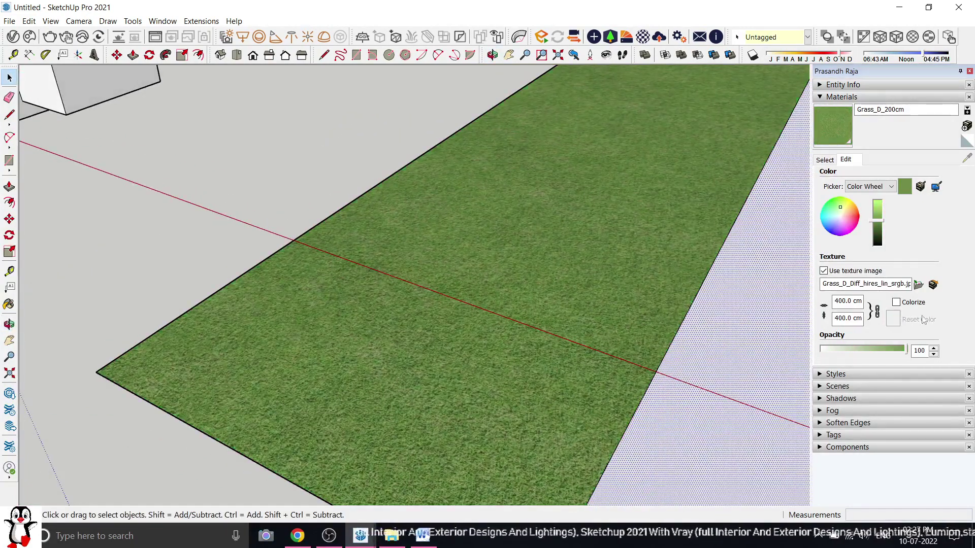
# Examine the grass strip with its reset color from close up and from a distance beside the unpainted part
pyautogui.scroll(2, 583, 290)
pyautogui.scroll(-1, 548, 369)
pyautogui.moveTo(588, 346)
pyautogui.mouseDown(button='middle')
pyautogui.moveTo(471, 340)
pyautogui.moveTo(459, 313)
pyautogui.moveTo(640, 326)
pyautogui.mouseUp(button='middle')
pyautogui.scroll(2, 462, 310)
pyautogui.scroll(-1, 644, 330)
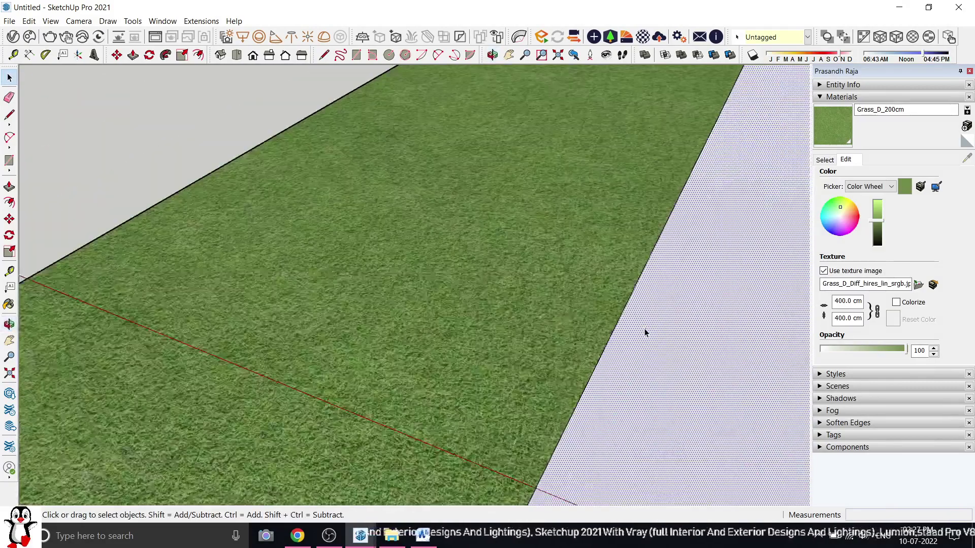
pyautogui.scroll(-2, 350, 303)
pyautogui.scroll(-3, 337, 154)
pyautogui.scroll(-2, 357, 205)
pyautogui.scroll(-2, 357, 205)
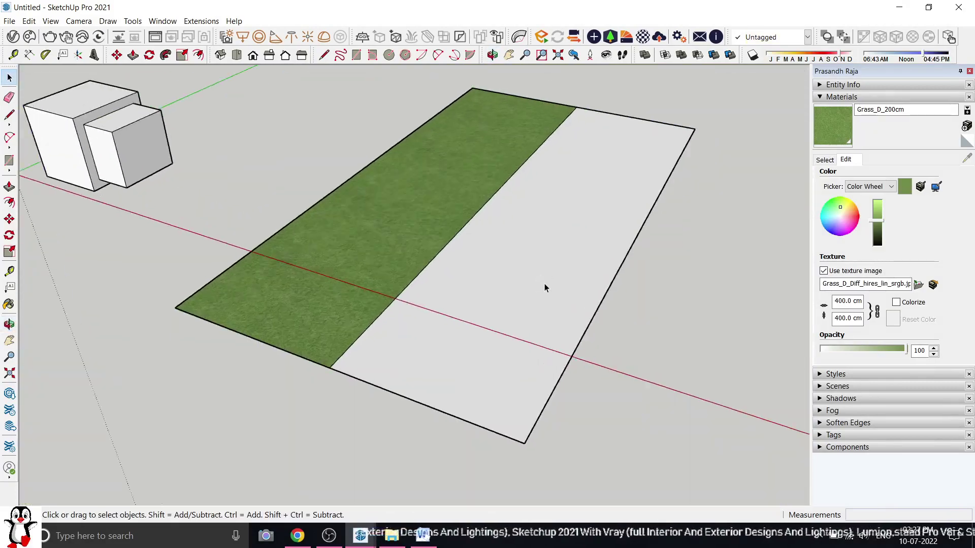
pyautogui.scroll(3, 545, 283)
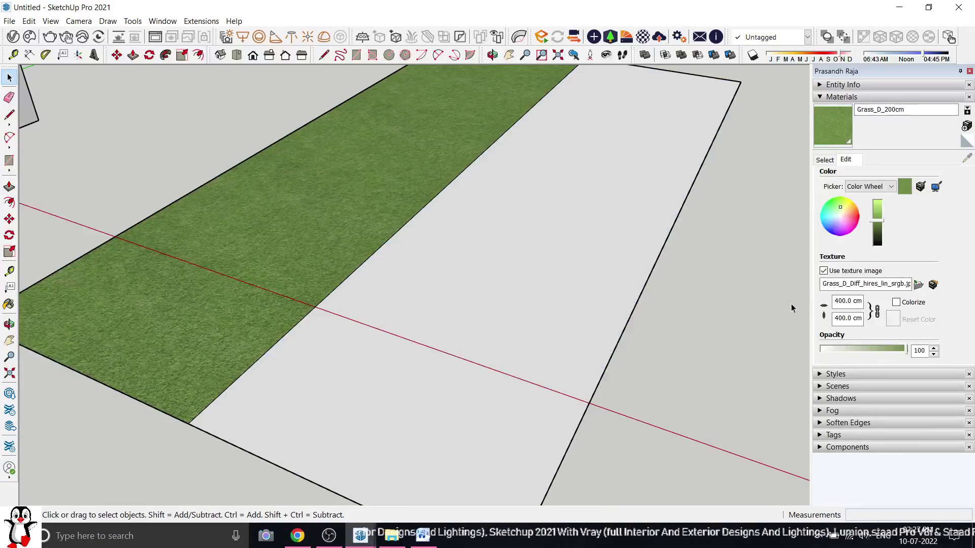
# Add the Asphalt A02 100cm material from the Ground category of the V-Ray material library to the scene
pyautogui.click(13, 36)
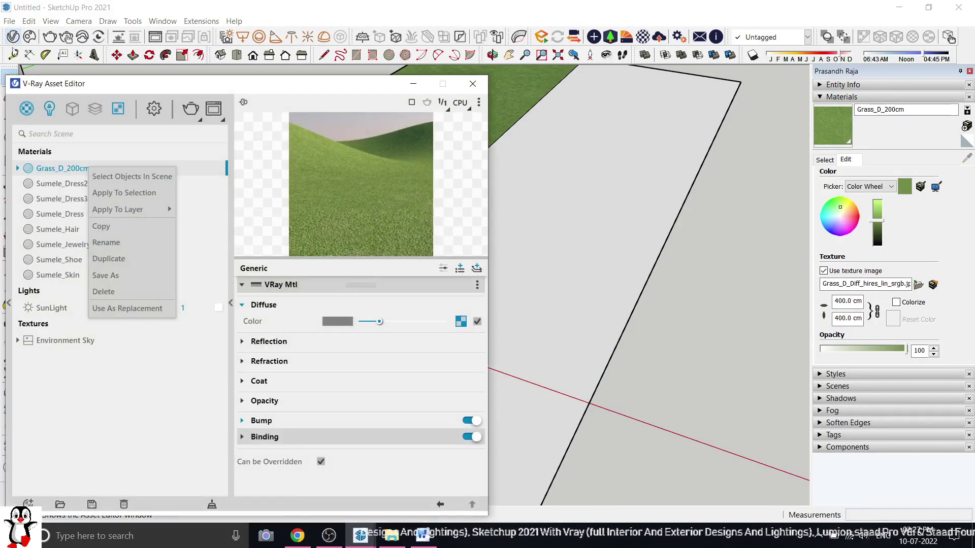
pyautogui.click(214, 108)
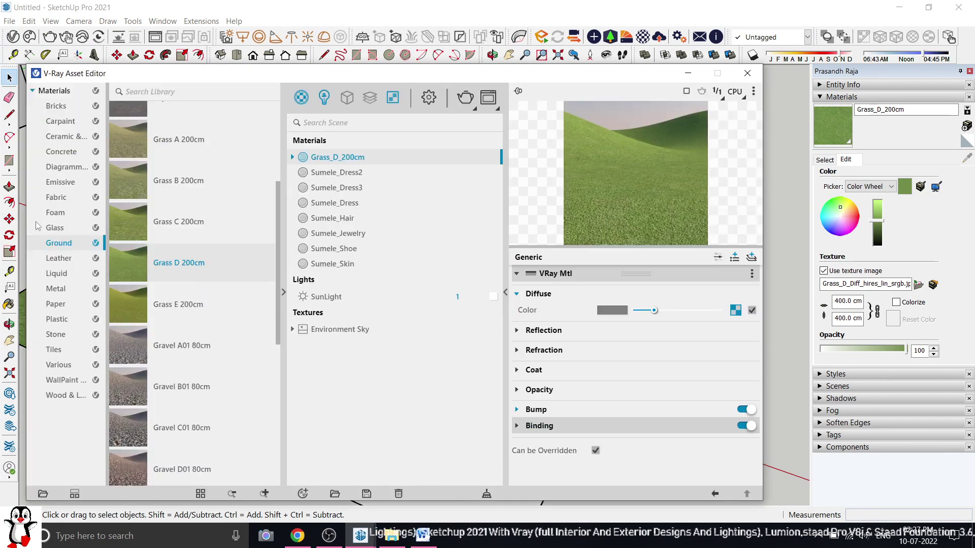
pyautogui.scroll(-3, 170, 304)
pyautogui.scroll(6, 172, 305)
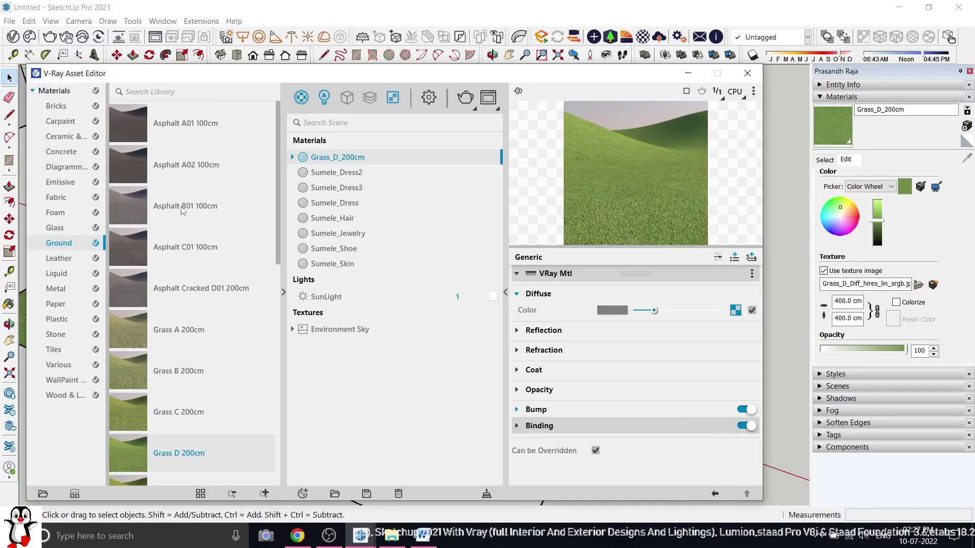
pyautogui.rightClick(185, 168)
pyautogui.click(208, 177)
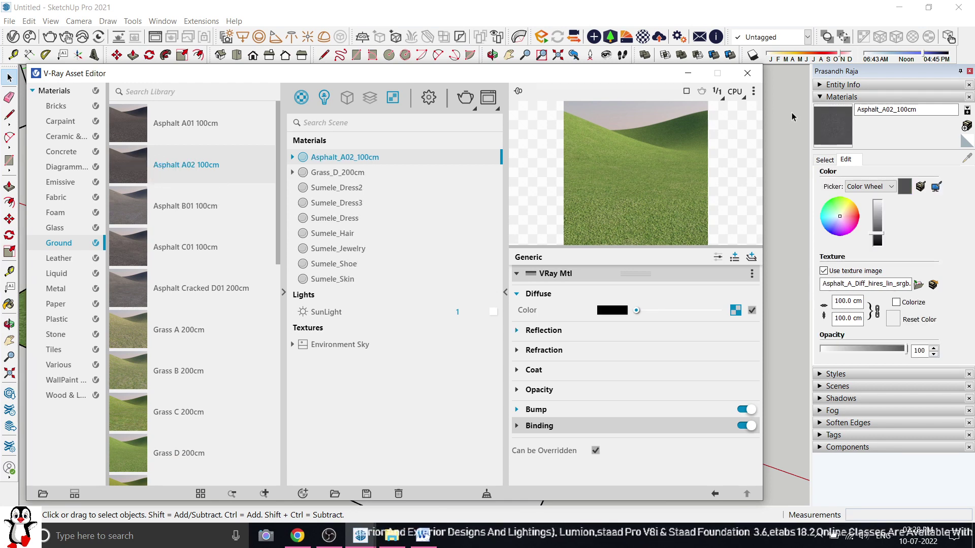
# Paint the unpainted part of the ground rectangle with Asphalt_A02_100cm and check its texture next to the grass
pyautogui.click(688, 72)
pyautogui.click(843, 127)
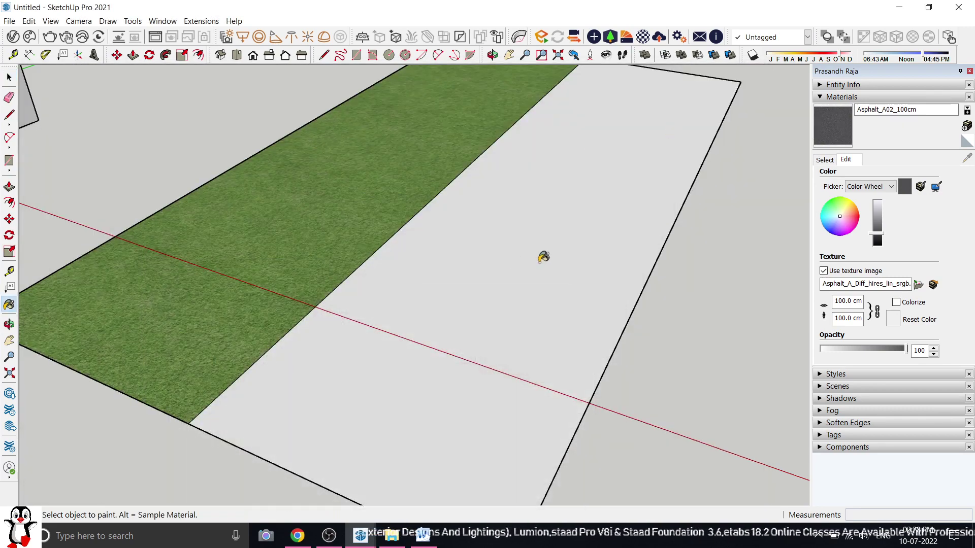
pyautogui.click(541, 258)
pyautogui.scroll(5, 526, 282)
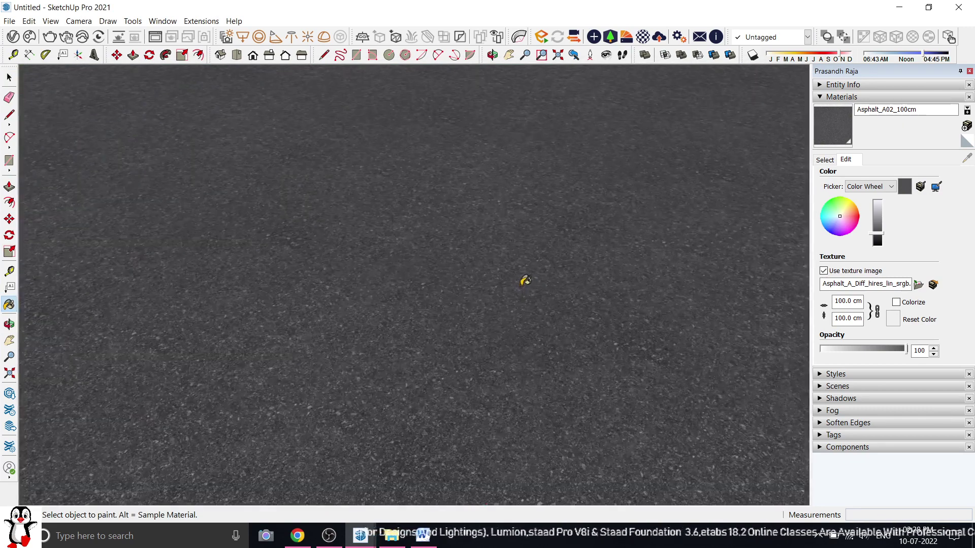
pyautogui.scroll(-2, 526, 282)
pyautogui.scroll(-4, 526, 281)
pyautogui.moveTo(549, 276); pyautogui.dragTo(551, 318, button='middle')
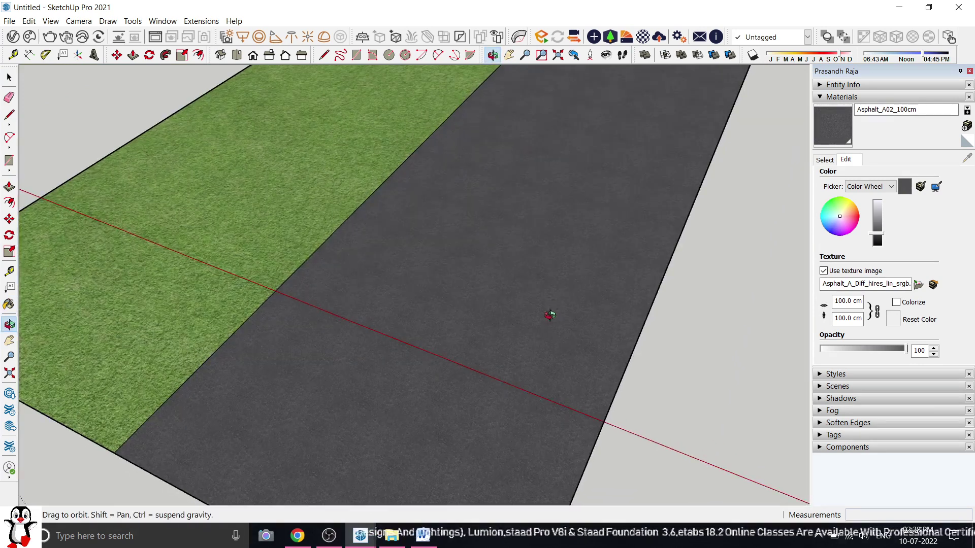
# Set the asphalt material's texture width to 250 cm with the proportions locked
pyautogui.scroll(3, 523, 287)
pyautogui.moveTo(858, 303); pyautogui.dragTo(817, 298)
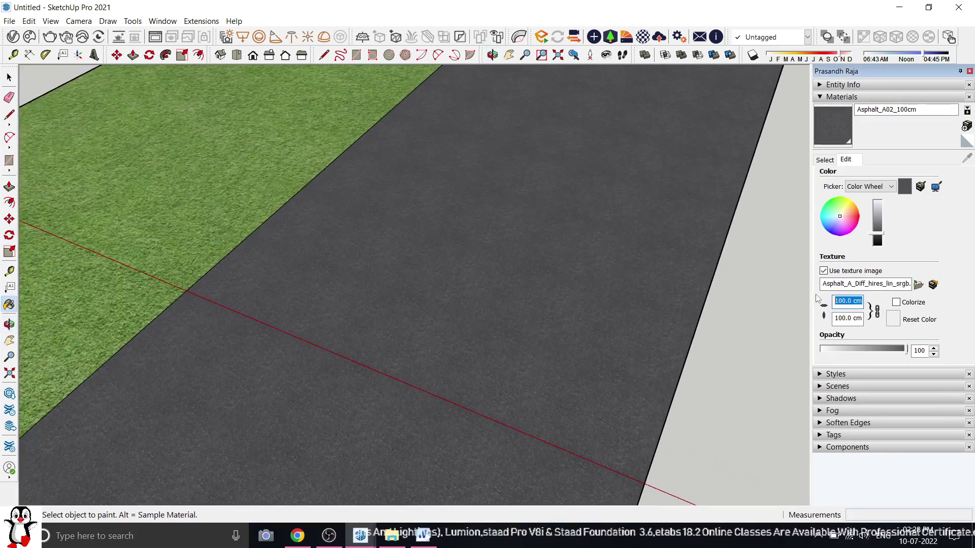
pyautogui.write('250')
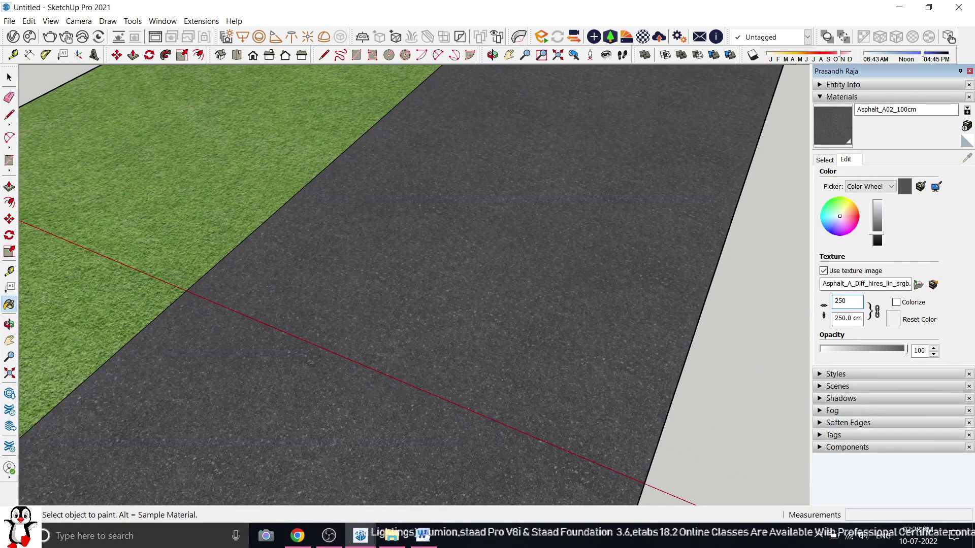
# Examine the scale of the enlarged asphalt texture from several angles and distances, including where it meets the grass
pyautogui.click(9, 77)
pyautogui.scroll(3, 495, 371)
pyautogui.scroll(2, 511, 372)
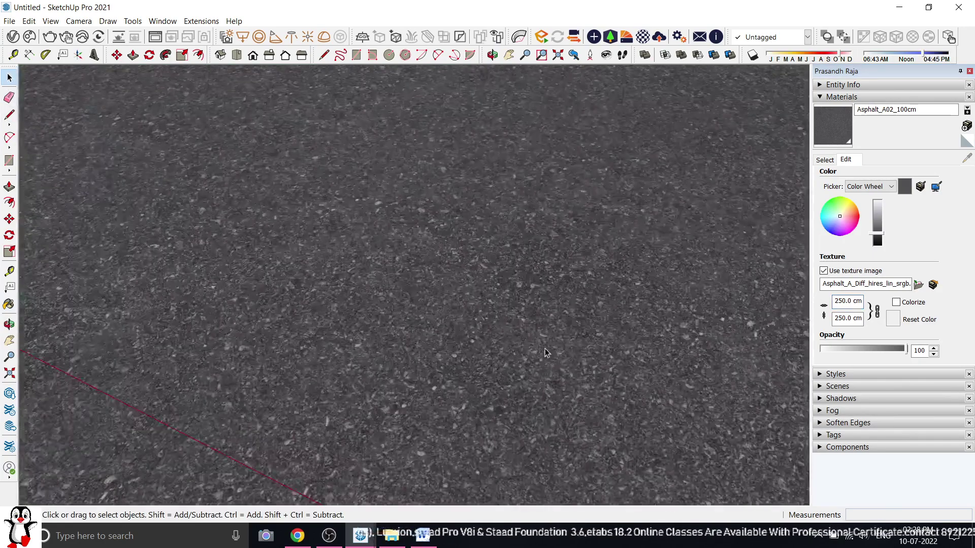
pyautogui.moveTo(548, 353); pyautogui.dragTo(590, 278, button='middle')
pyautogui.scroll(-6, 655, 370)
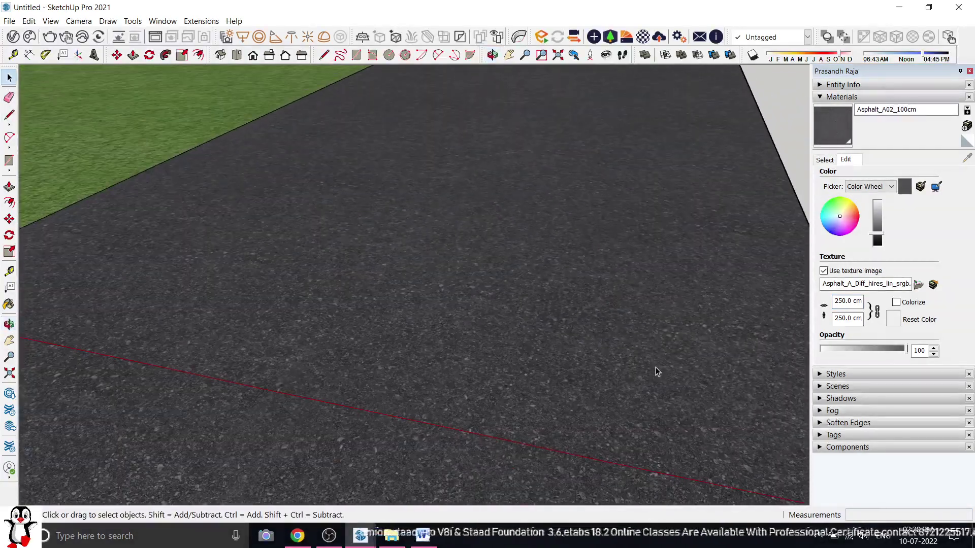
pyautogui.scroll(3, 239, 295)
pyautogui.moveTo(238, 295); pyautogui.dragTo(483, 298, button='middle')
pyautogui.scroll(-2, 387, 330)
pyautogui.scroll(-1, 388, 330)
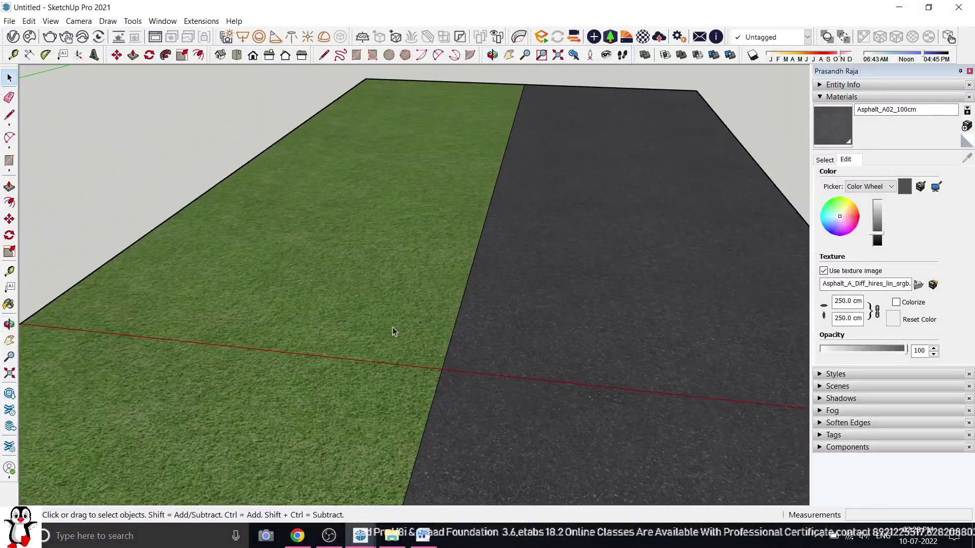
pyautogui.scroll(-3, 564, 300)
pyautogui.scroll(5, 584, 320)
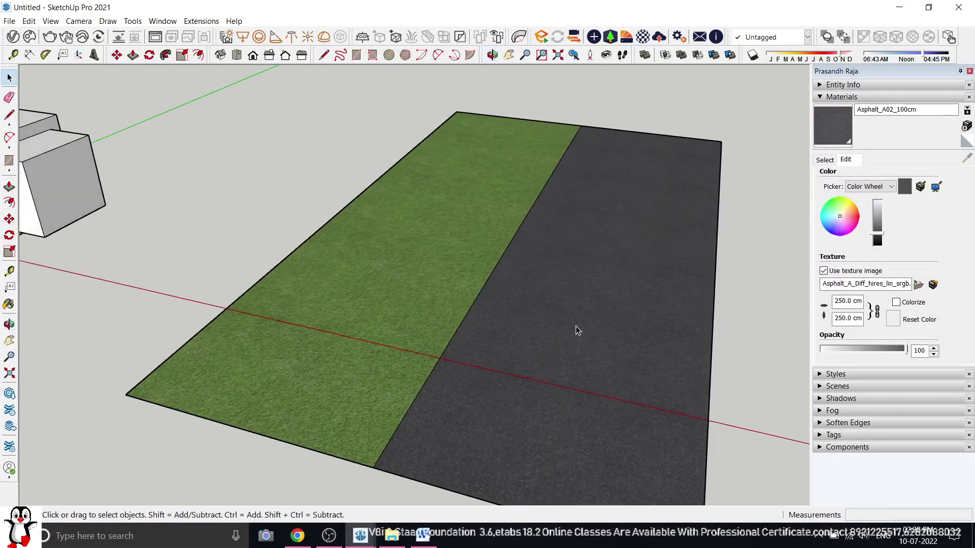
pyautogui.scroll(5, 568, 342)
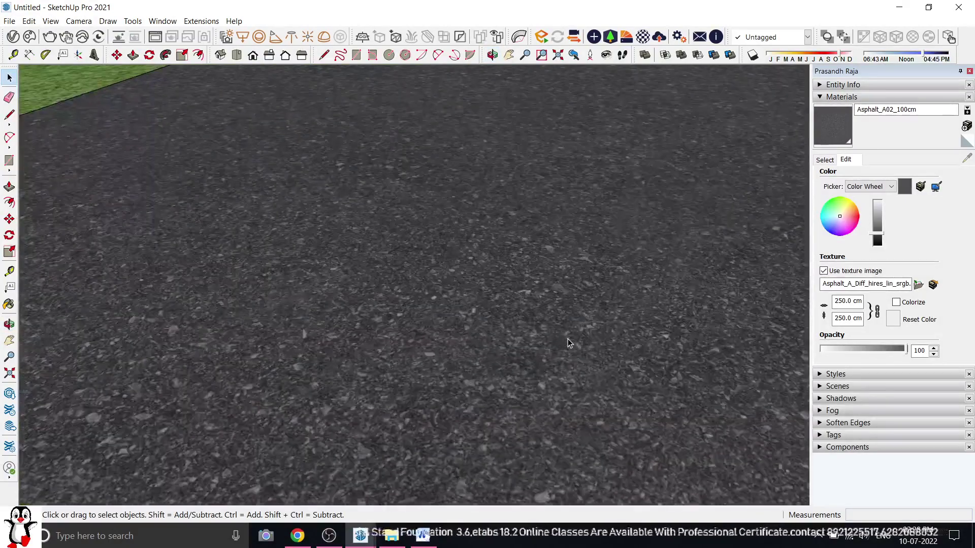
pyautogui.scroll(4, 568, 342)
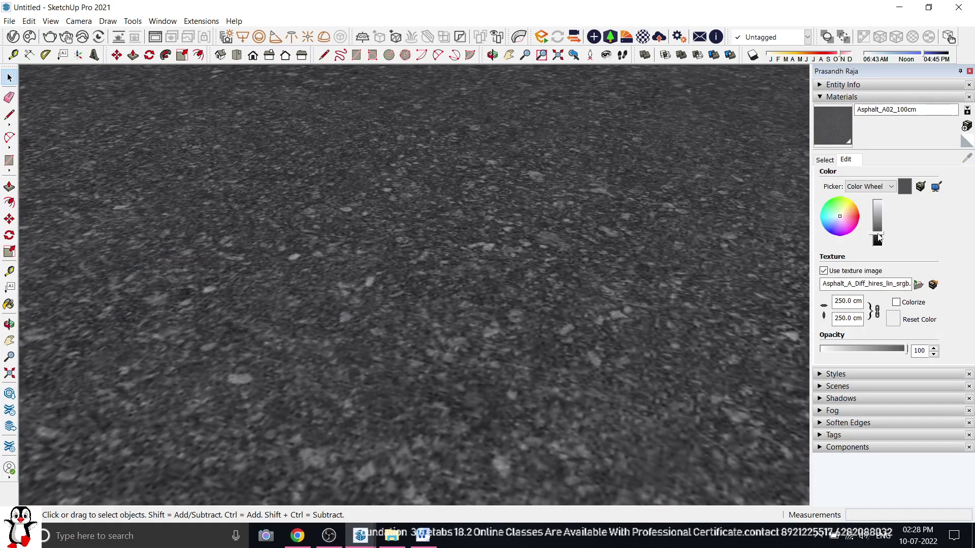
# Darken the asphalt material's color slightly and check the darker surface from close up and from a distance
pyautogui.moveTo(878, 239); pyautogui.dragTo(878, 245)
pyautogui.scroll(-4, 524, 259)
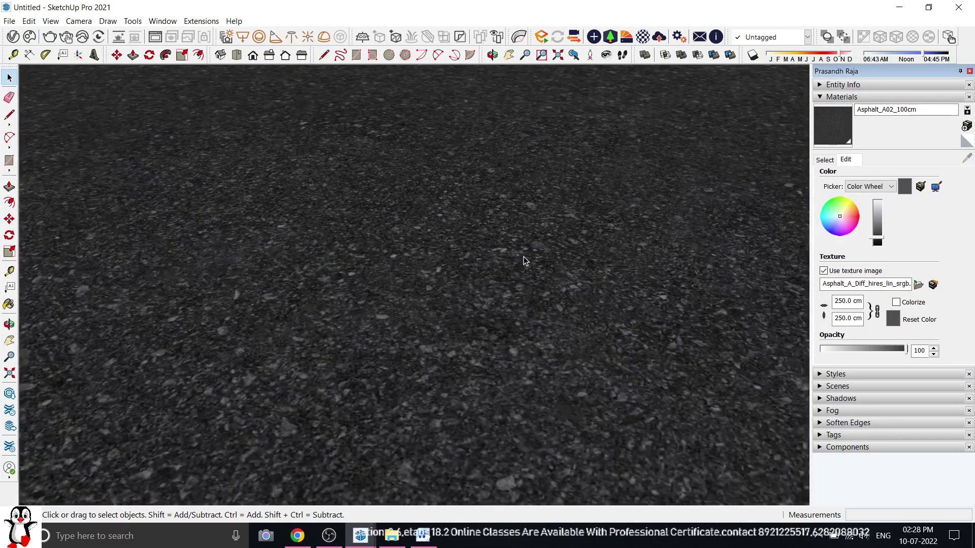
pyautogui.scroll(-3, 524, 263)
pyautogui.moveTo(523, 263); pyautogui.dragTo(567, 230, button='middle')
pyautogui.scroll(-8, 671, 263)
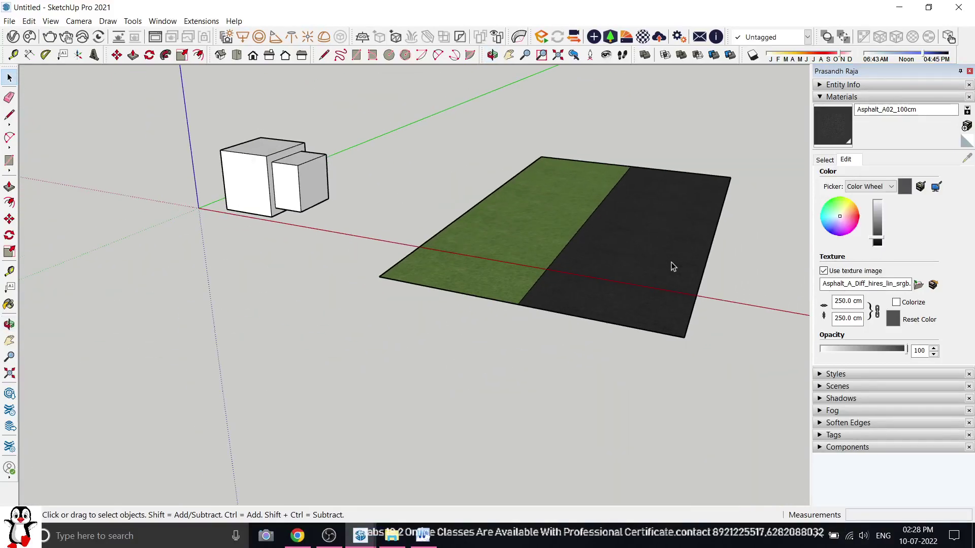
# Bring the two white boxes into close view and open the Bricks category of the V-Ray material library beside them
pyautogui.scroll(8, 235, 165)
pyautogui.moveTo(250, 174); pyautogui.dragTo(260, 130, button='middle')
pyautogui.scroll(4, 215, 168)
pyautogui.scroll(-4, 373, 274)
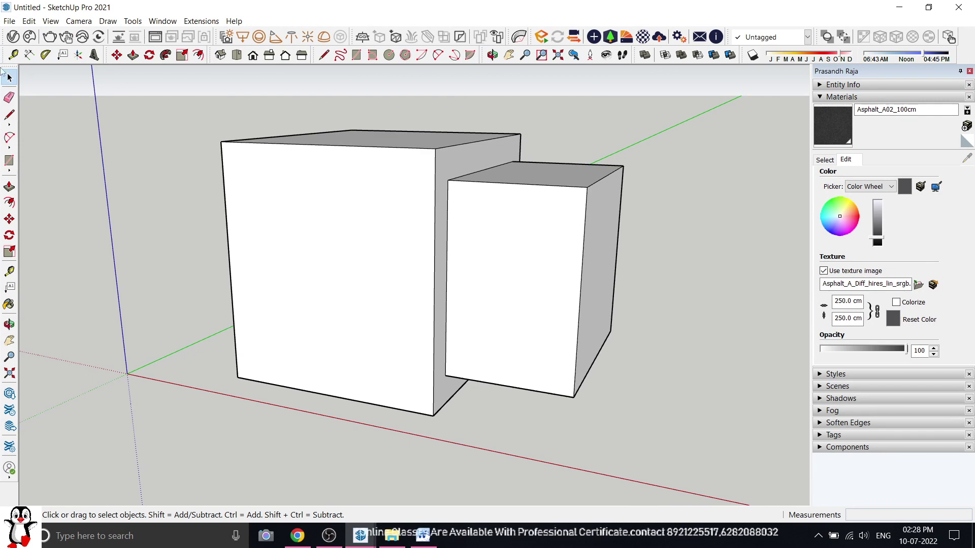
pyautogui.click(12, 37)
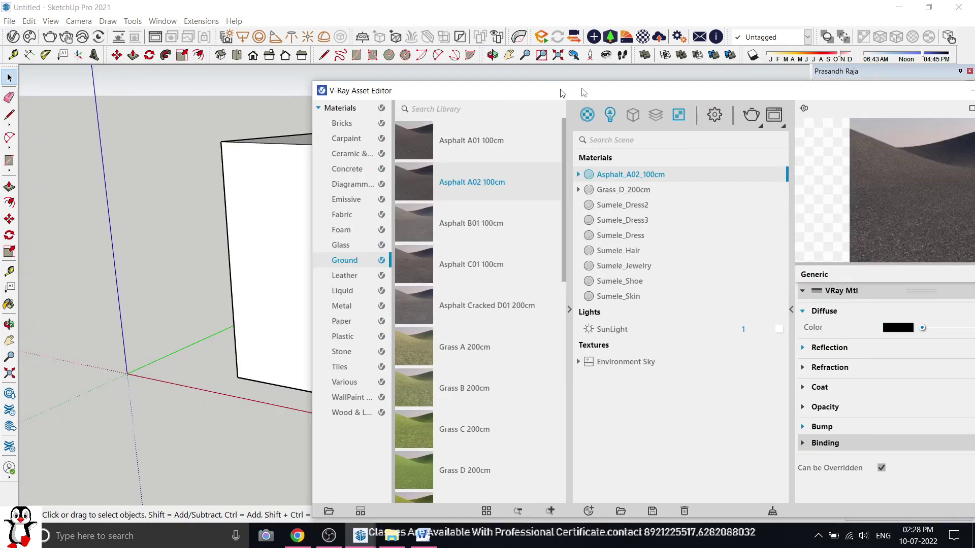
pyautogui.moveTo(562, 93); pyautogui.dragTo(747, 87)
pyautogui.click(529, 118)
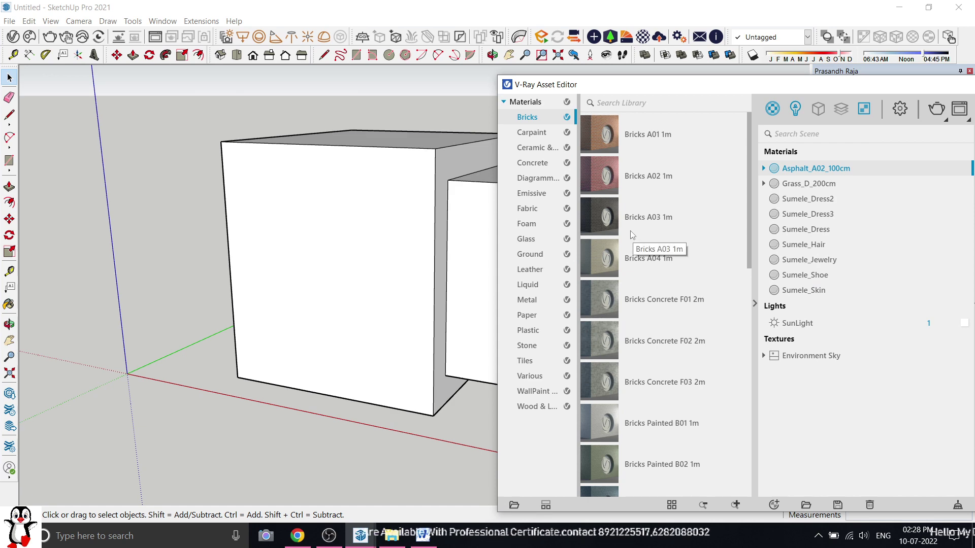
# Apply the Bricks A03 1m library material to the front face of the larger box and check the brick pattern
pyautogui.click(639, 220)
pyautogui.click(362, 217)
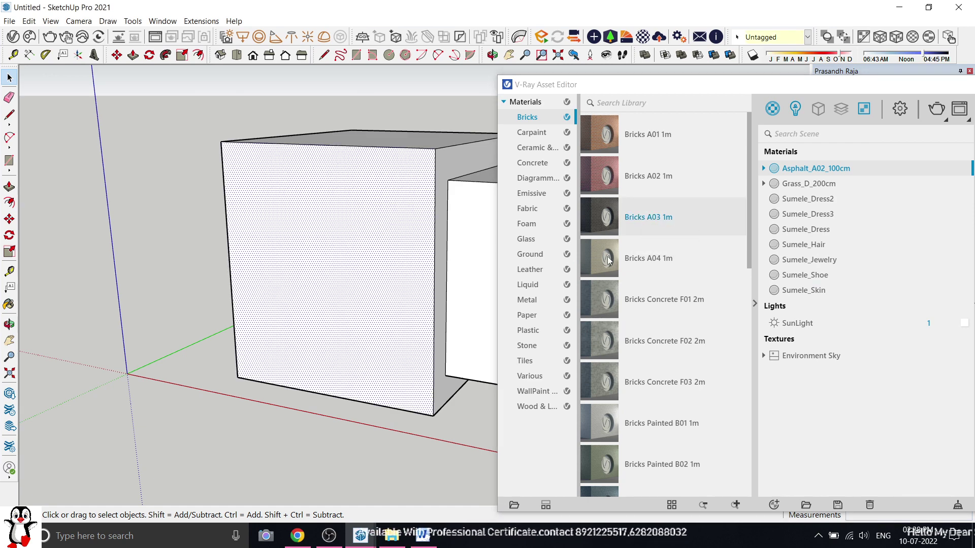
pyautogui.rightClick(654, 218)
pyautogui.click(674, 247)
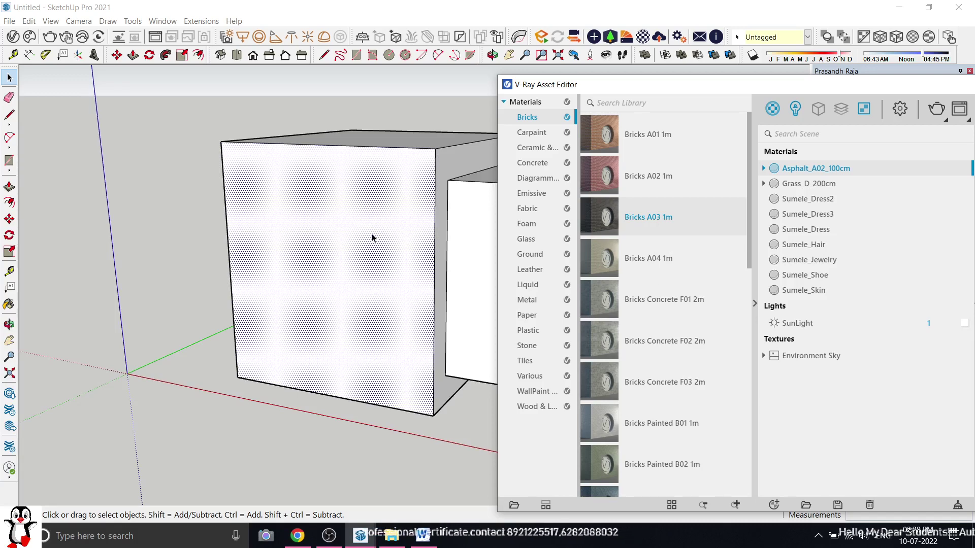
pyautogui.scroll(4, 386, 262)
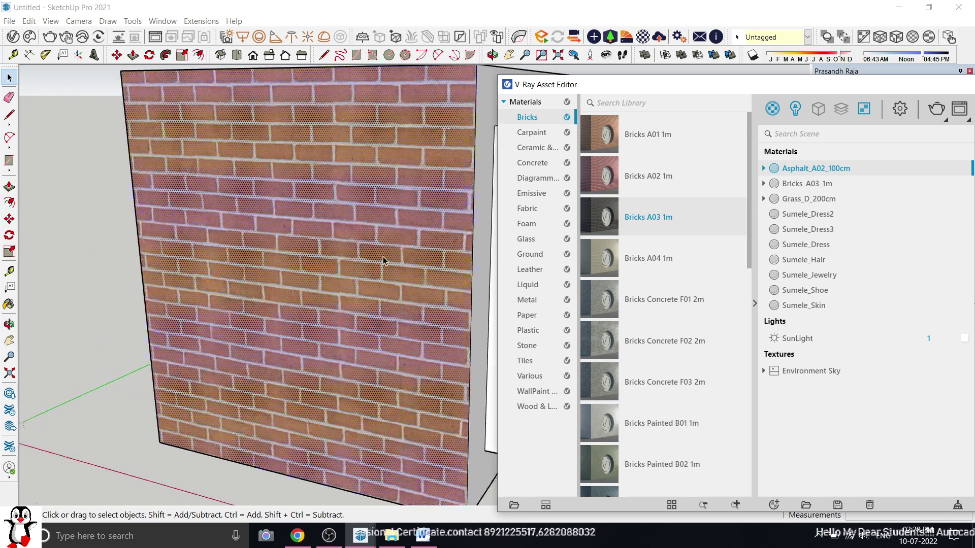
pyautogui.scroll(-6, 214, 280)
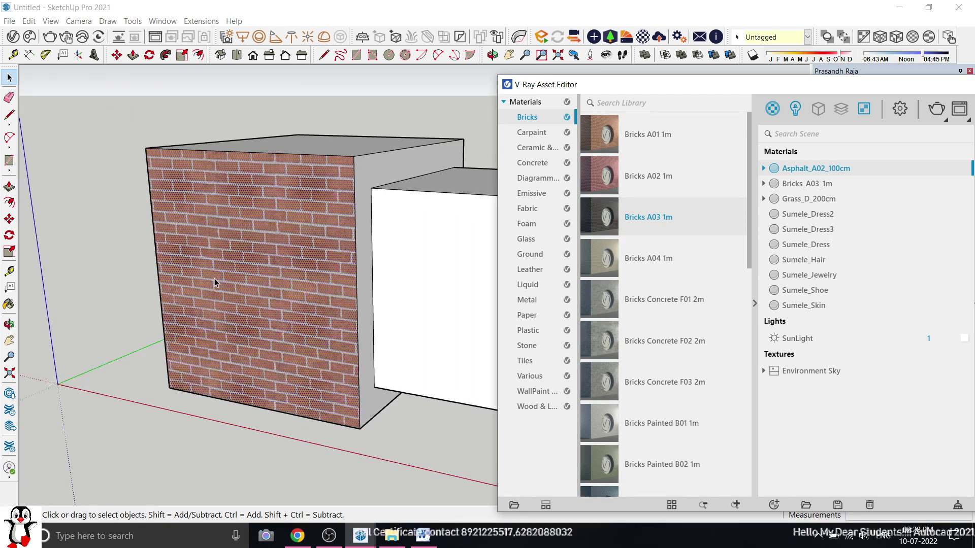
# Move the V-Ray Asset Editor clear of the boxes and sample the brick material from the larger box's front face
pyautogui.moveTo(881, 91); pyautogui.dragTo(540, 343)
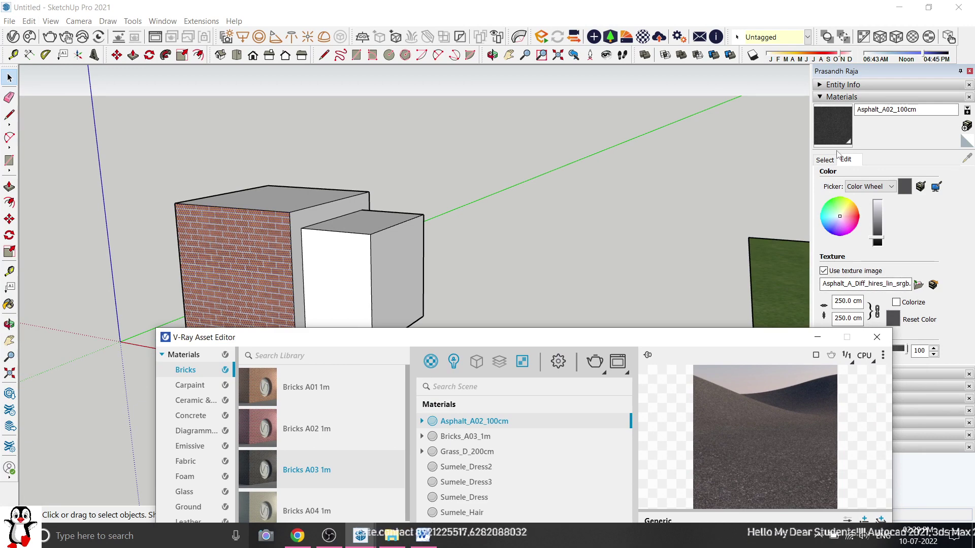
pyautogui.click(825, 159)
pyautogui.click(966, 158)
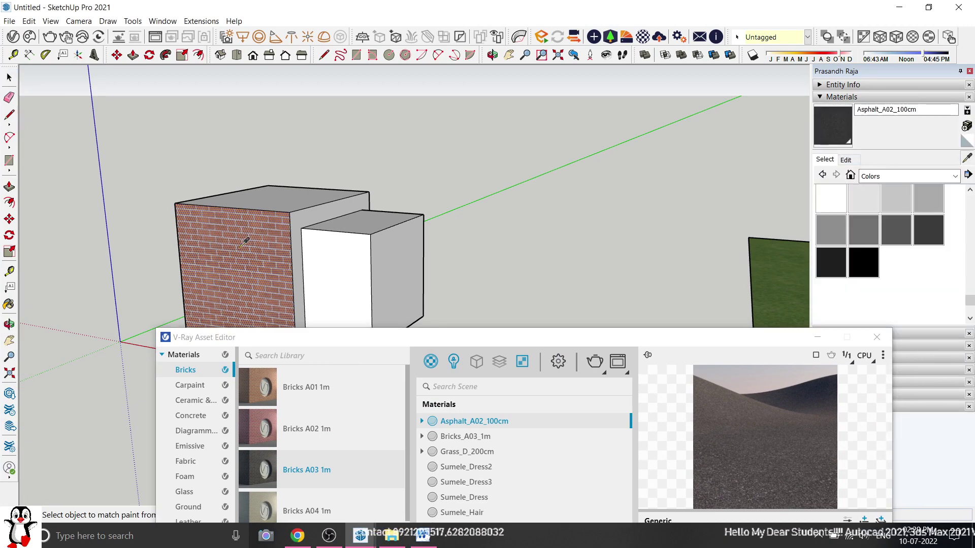
pyautogui.click(245, 238)
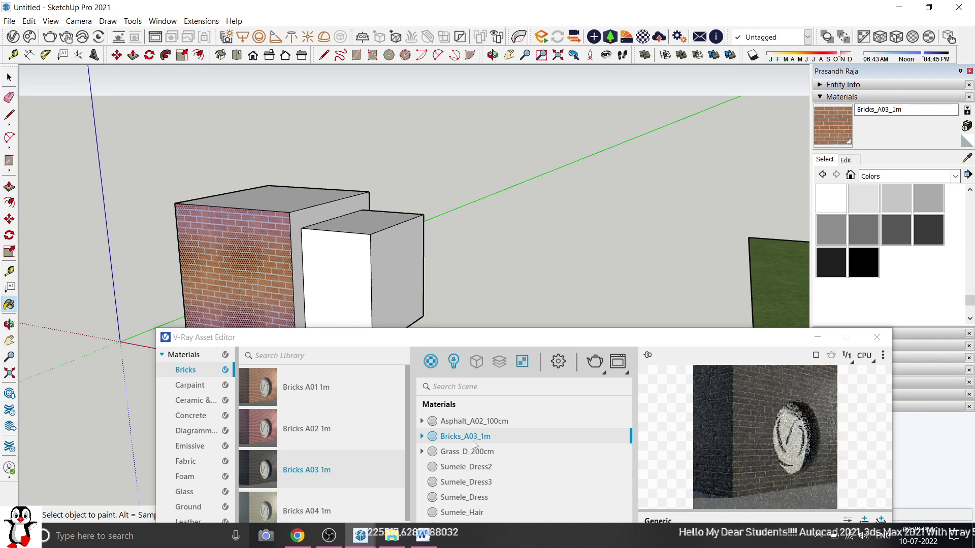
# Compare the V-Ray preview of Bricks_A03_1m with the brick texture shown on the larger box
pyautogui.click(718, 337)
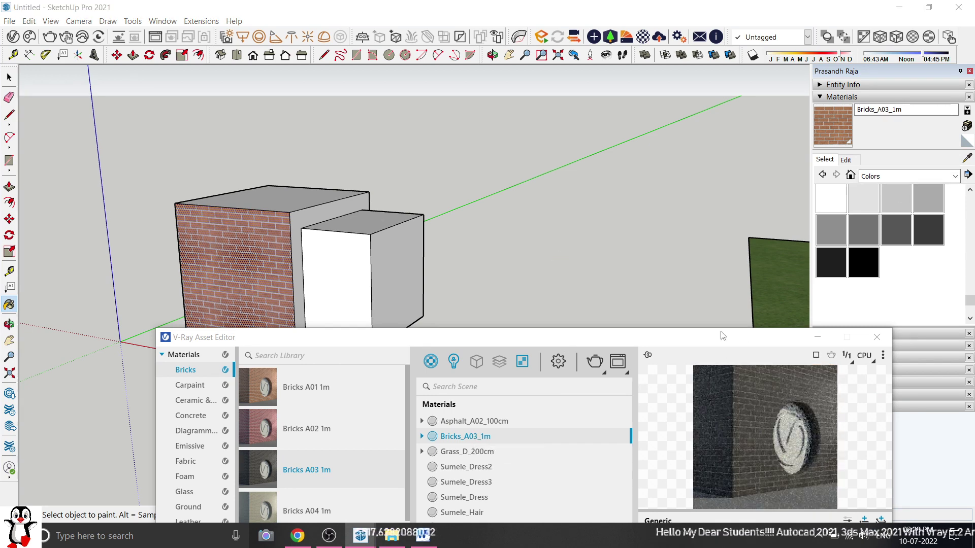
pyautogui.moveTo(668, 340); pyautogui.dragTo(751, 138)
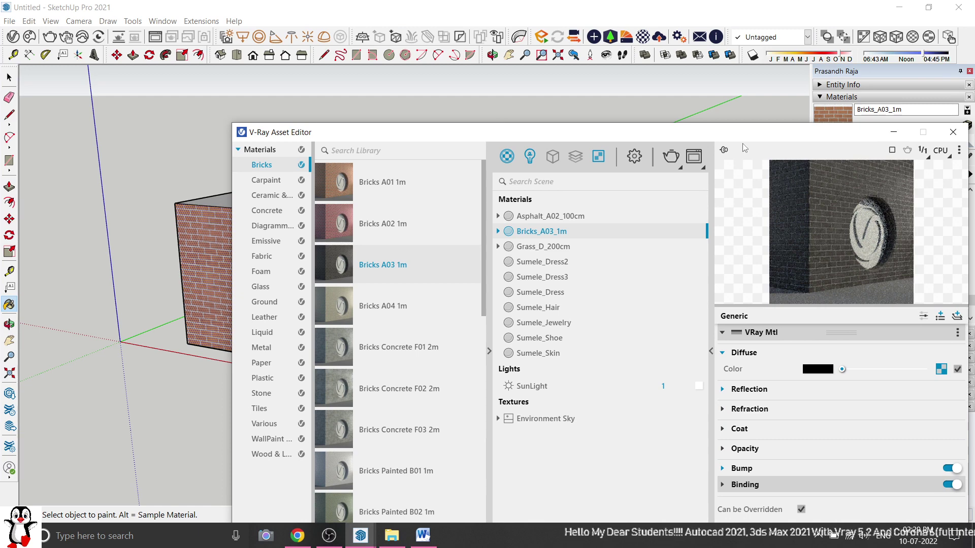
pyautogui.moveTo(741, 143); pyautogui.dragTo(741, 415)
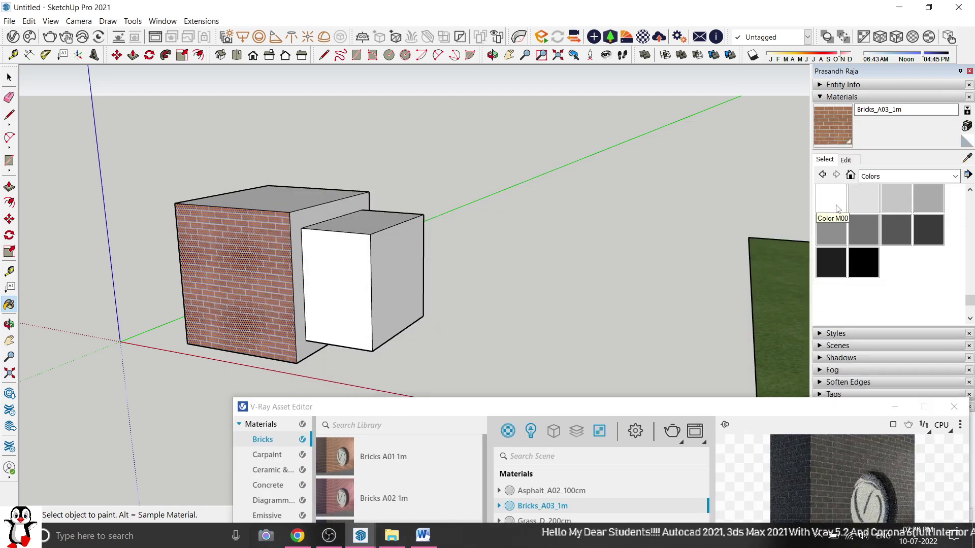
pyautogui.scroll(3, 239, 273)
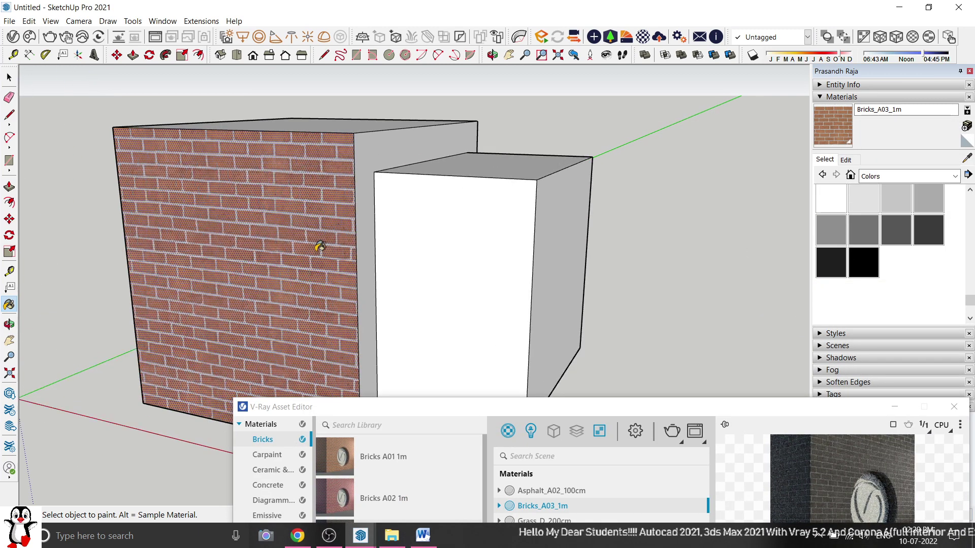
pyautogui.scroll(-5, 350, 243)
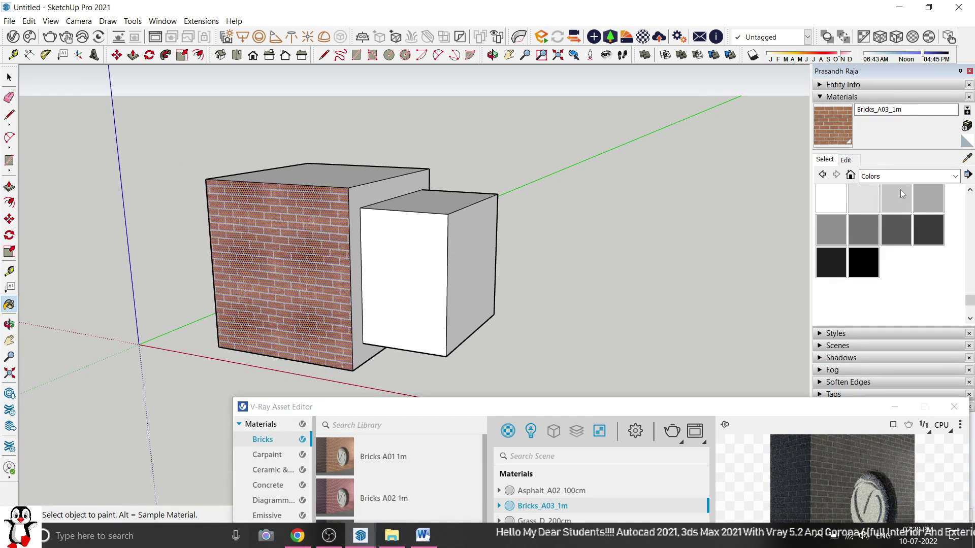
# Replace the bricks on the larger box's front face with the plain white Color M00 material
pyautogui.click(831, 202)
pyautogui.click(290, 234)
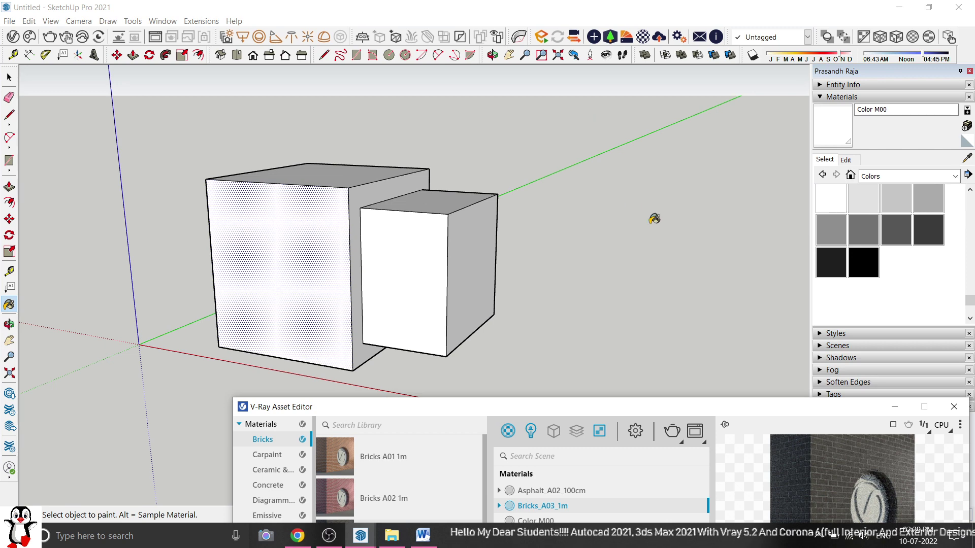
pyautogui.click(9, 78)
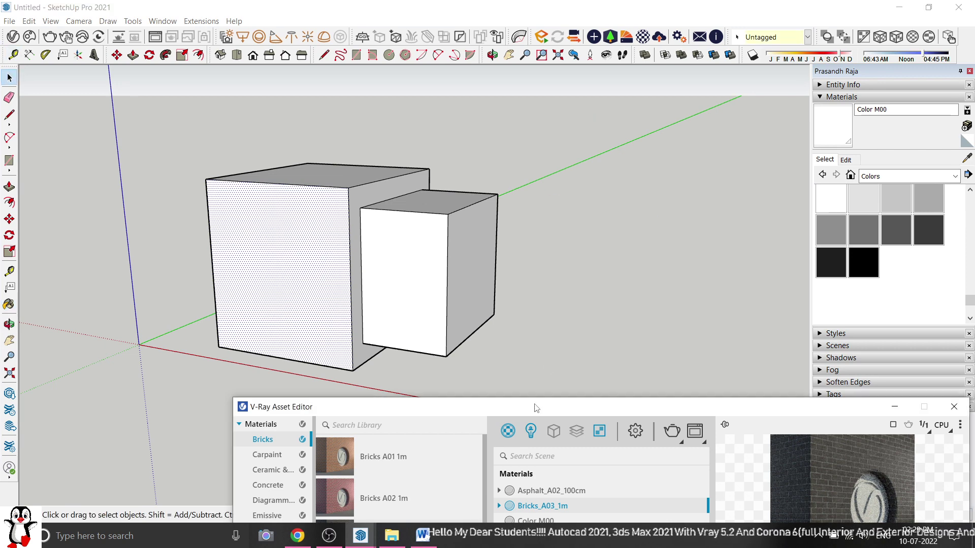
# Bring the V-Ray Asset Editor into full view and look through the stucco, wall paint and wallpaper materials of the WallPaint library category
pyautogui.moveTo(533, 406); pyautogui.dragTo(654, 77)
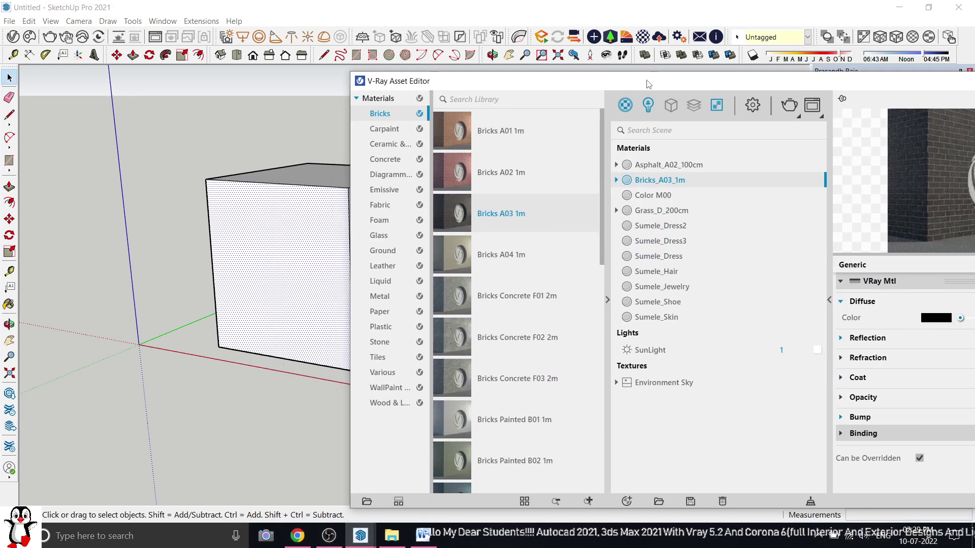
pyautogui.click(390, 387)
pyautogui.scroll(-2, 117, 326)
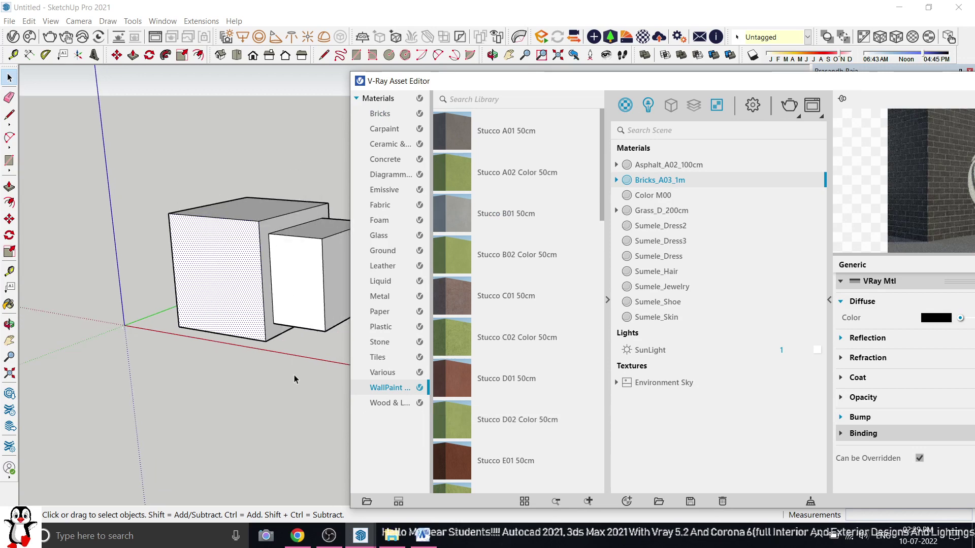
pyautogui.scroll(2, 295, 380)
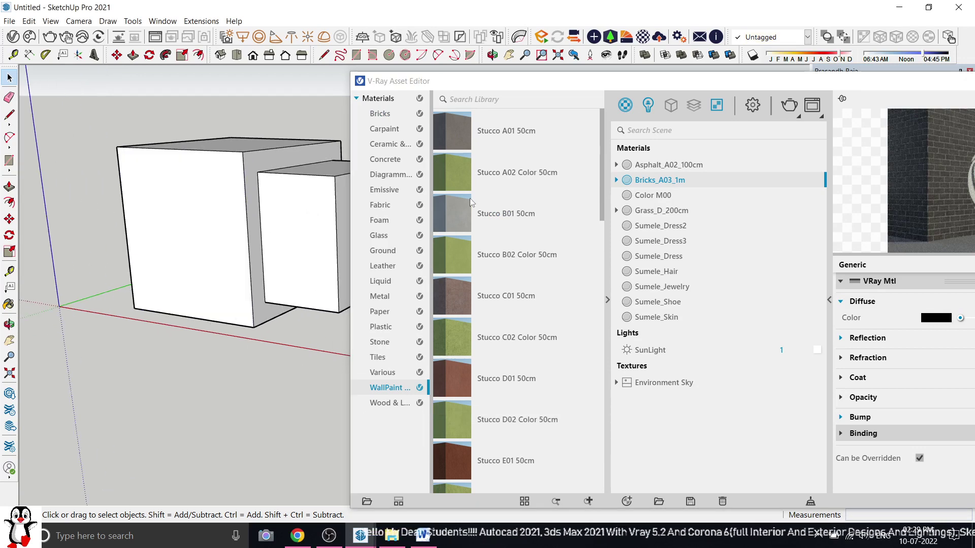
pyautogui.scroll(-10, 472, 202)
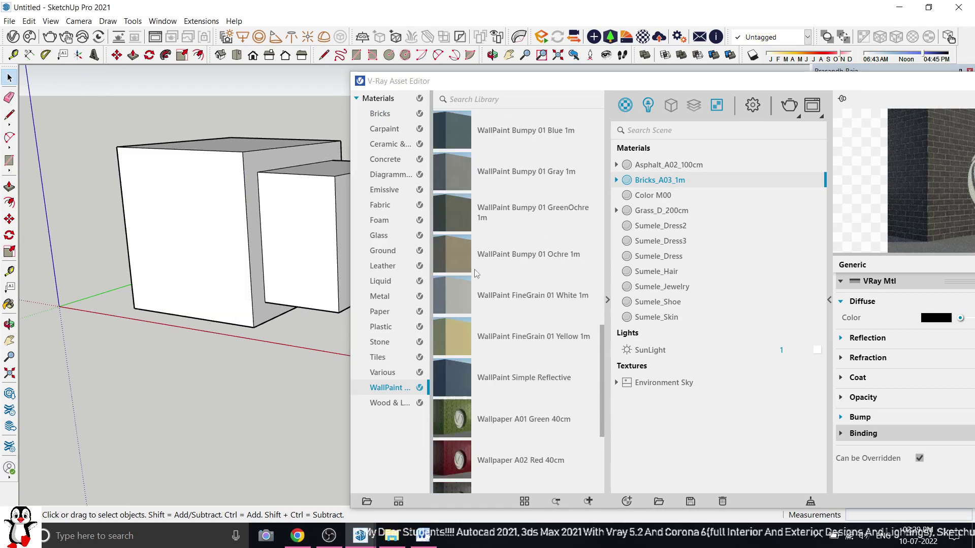
pyautogui.scroll(-5, 476, 274)
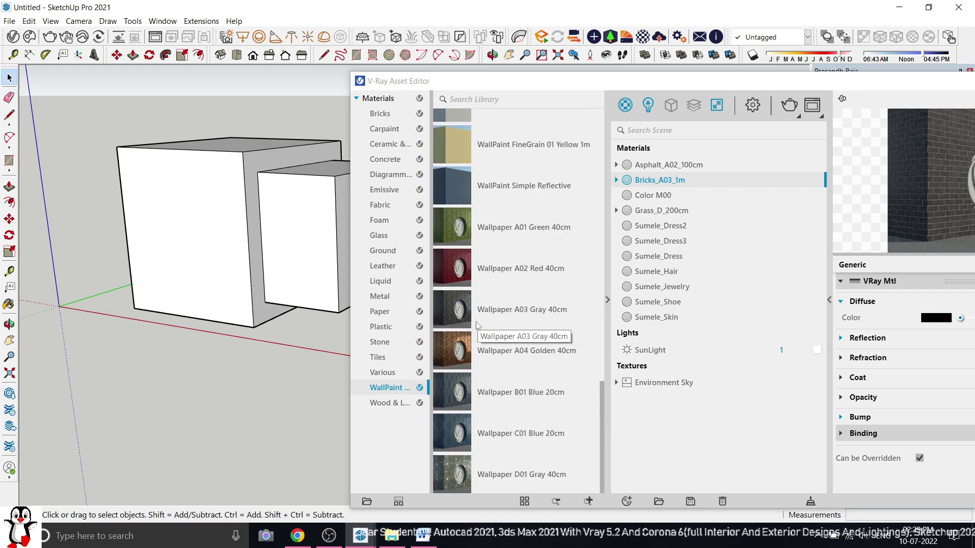
pyautogui.scroll(12, 502, 315)
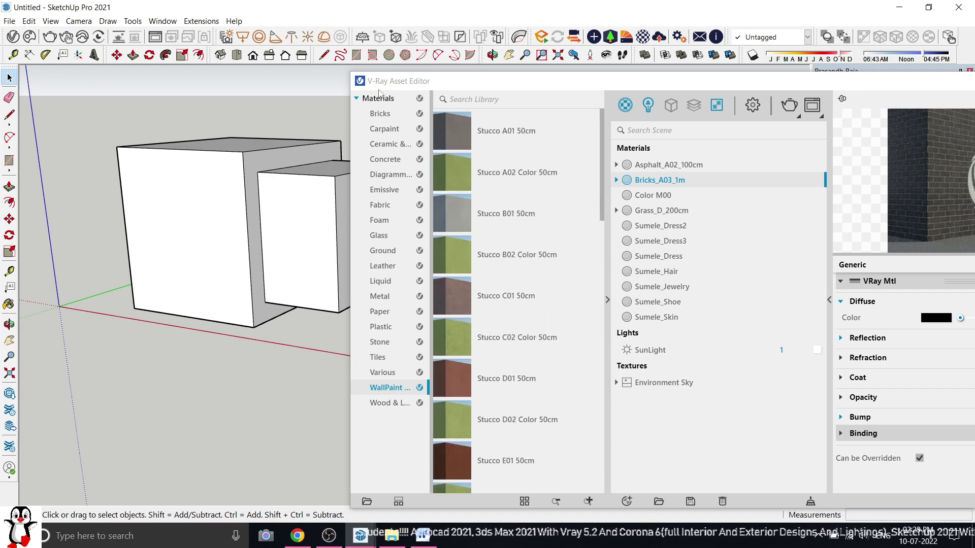
pyautogui.scroll(-10, 457, 294)
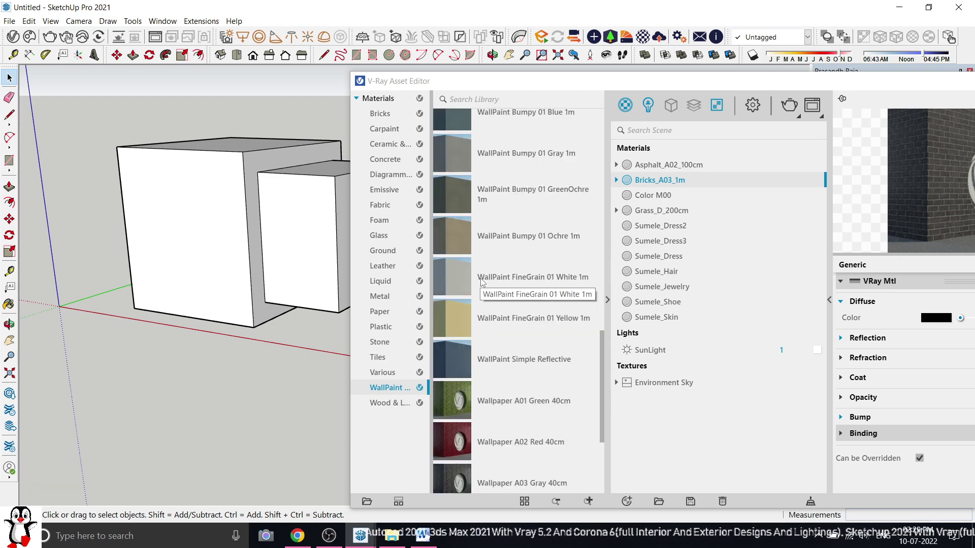
# Apply the WallPaint FineGrain 01 White 1m library material to the larger box's front face
pyautogui.click(239, 224)
pyautogui.rightClick(529, 285)
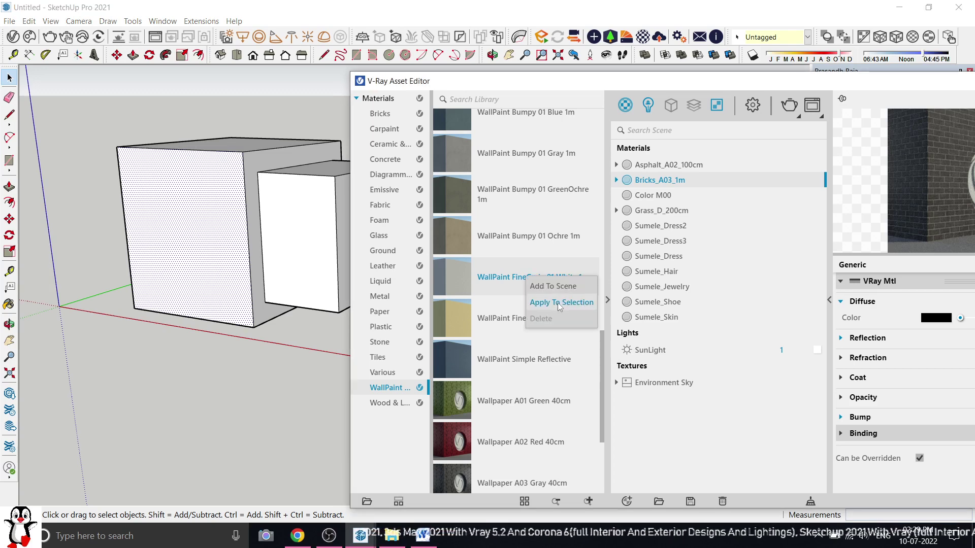
pyautogui.click(557, 301)
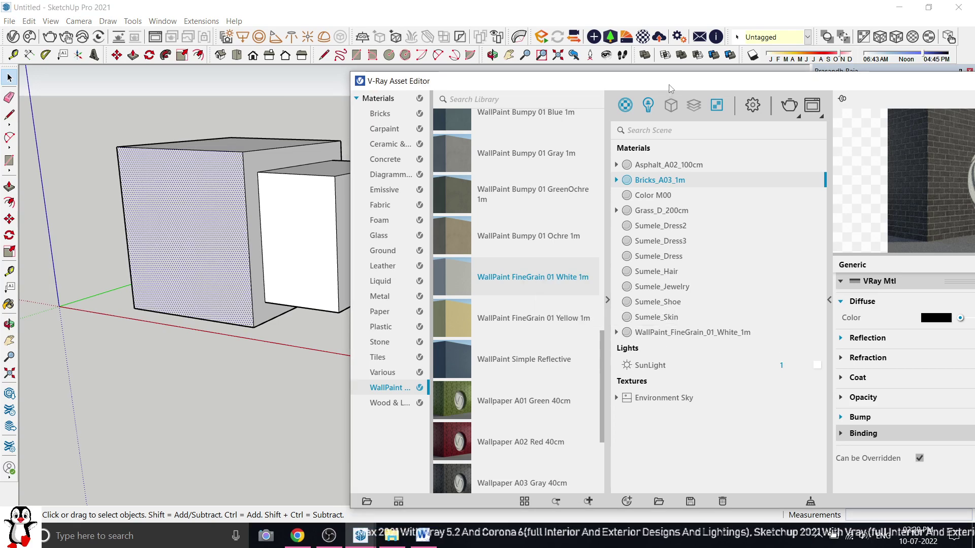
# Clear the V-Ray Asset Editor from view, sample the wall paint from the larger box's front face and examine its surface up close
pyautogui.moveTo(758, 86); pyautogui.dragTo(495, 158)
pyautogui.click(809, 153)
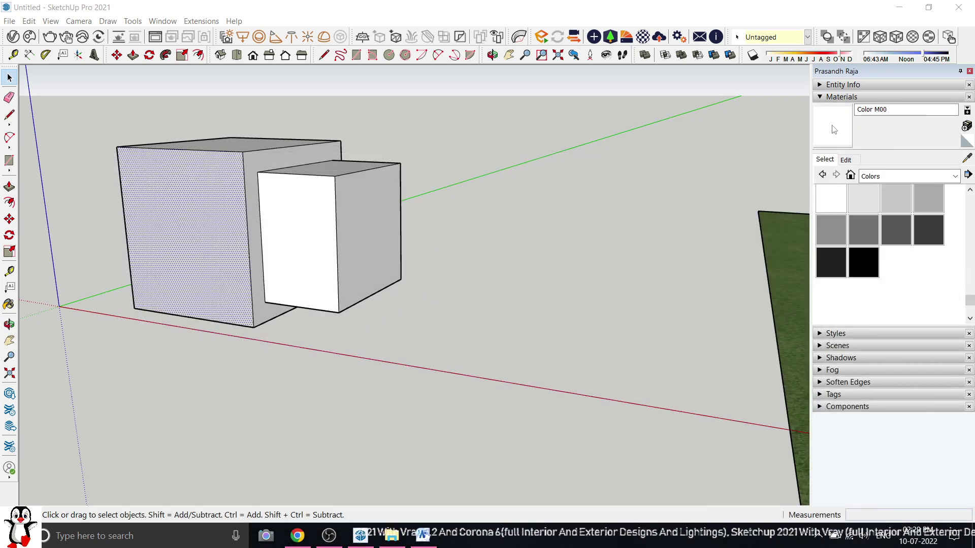
pyautogui.click(966, 158)
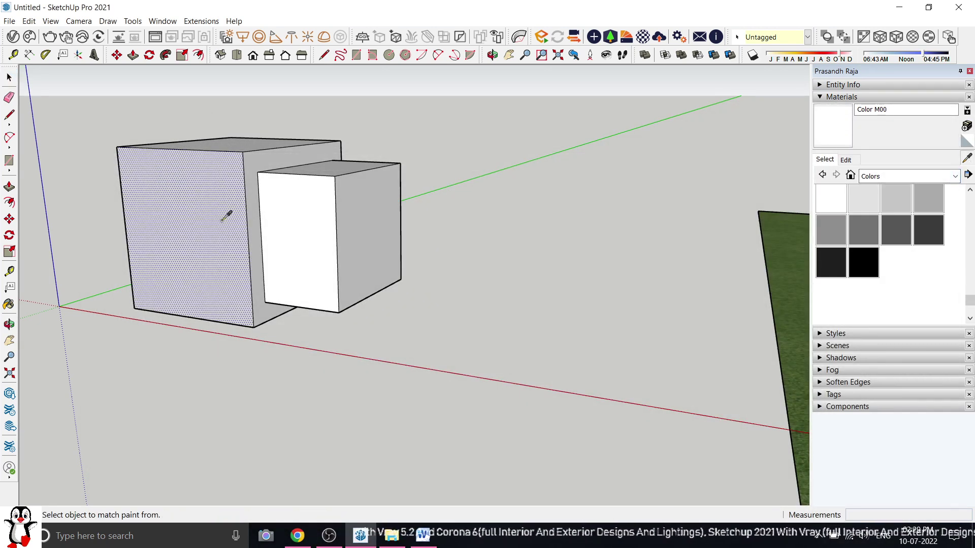
pyautogui.click(245, 205)
pyautogui.scroll(5, 179, 200)
pyautogui.moveTo(230, 209); pyautogui.dragTo(457, 269, button='middle')
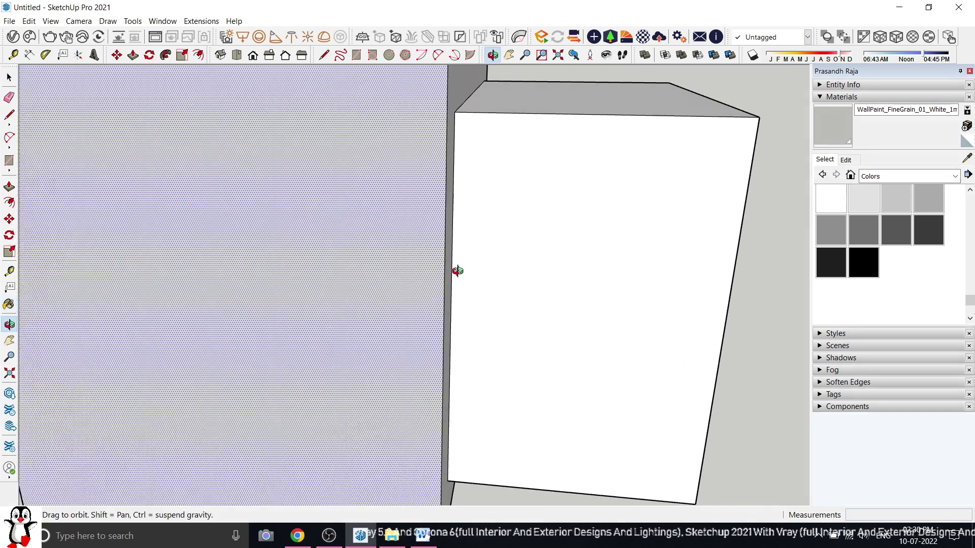
pyautogui.scroll(-4, 584, 284)
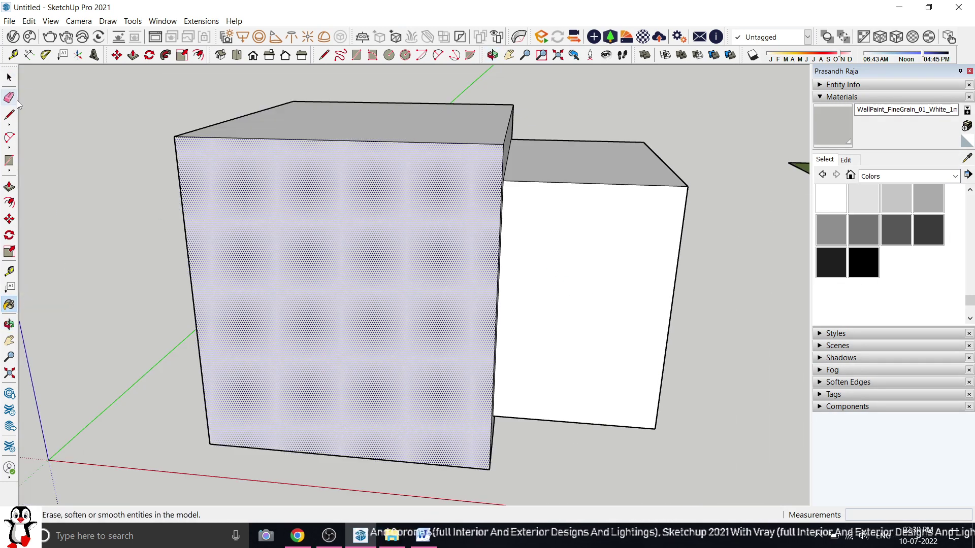
pyautogui.click(13, 83)
pyautogui.click(120, 179)
pyautogui.scroll(5, 289, 310)
pyautogui.moveTo(290, 309); pyautogui.dragTo(226, 173, button='middle')
# Paint the smaller box's front face and the larger box's adjoining side face with the sampled WallPaint_FineGrain_01_White_1m material
pyautogui.click(826, 129)
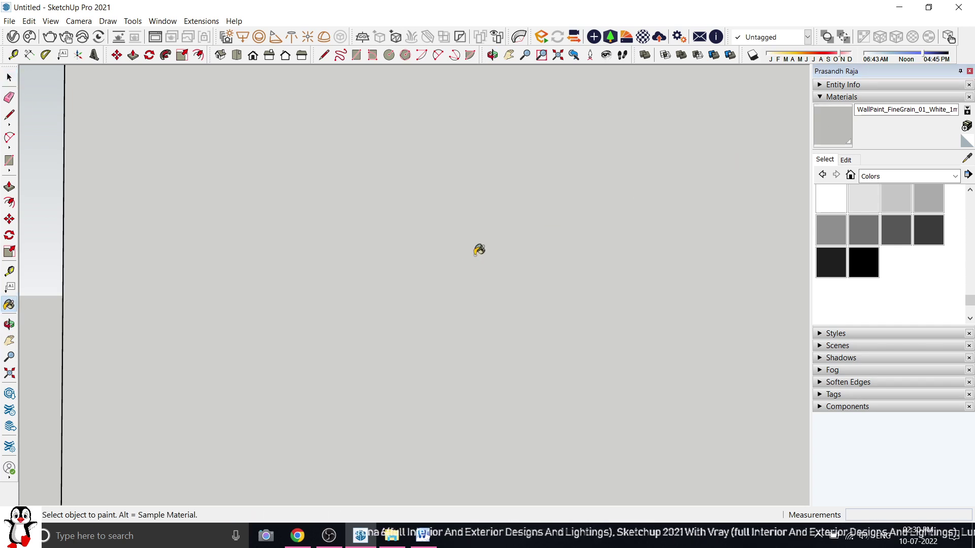
pyautogui.scroll(-2, 365, 310)
pyautogui.scroll(-2, 365, 311)
pyautogui.scroll(-3, 462, 302)
pyautogui.moveTo(462, 303); pyautogui.dragTo(462, 327, button='middle')
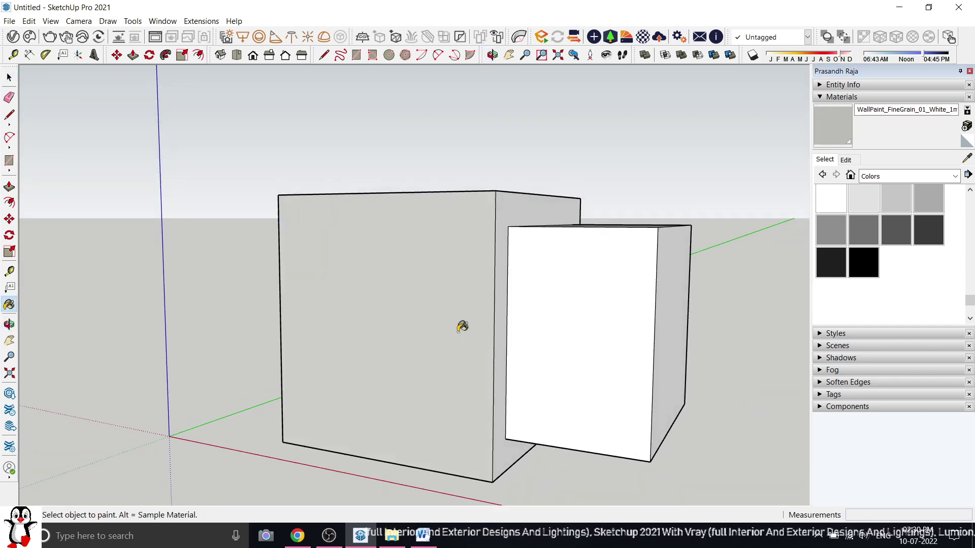
pyautogui.scroll(5, 495, 306)
pyautogui.click(616, 301)
pyautogui.moveTo(616, 301)
pyautogui.mouseDown(button='middle')
pyautogui.moveTo(486, 326)
pyautogui.moveTo(403, 283)
pyautogui.mouseUp(button='middle')
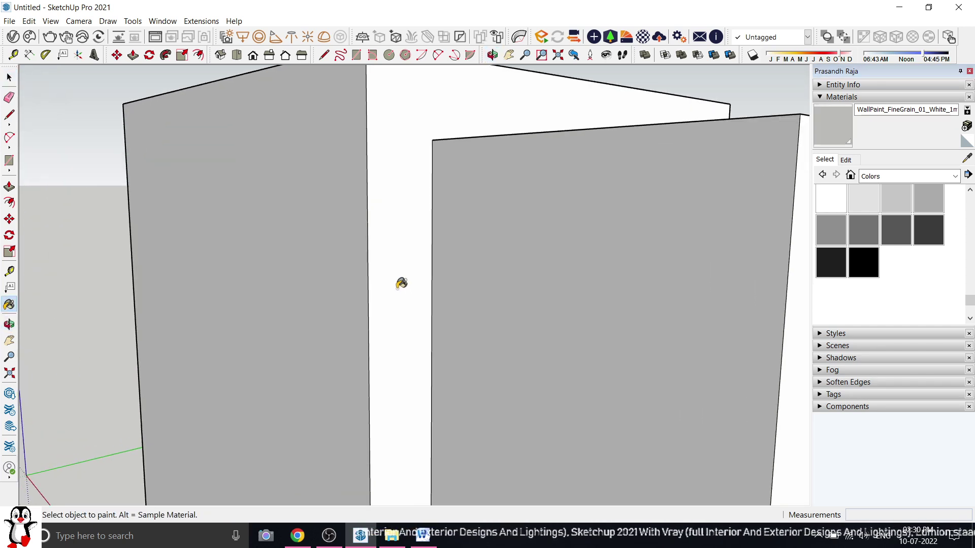
pyautogui.scroll(3, 401, 282)
pyautogui.scroll(5, 461, 287)
pyautogui.scroll(-2, 463, 289)
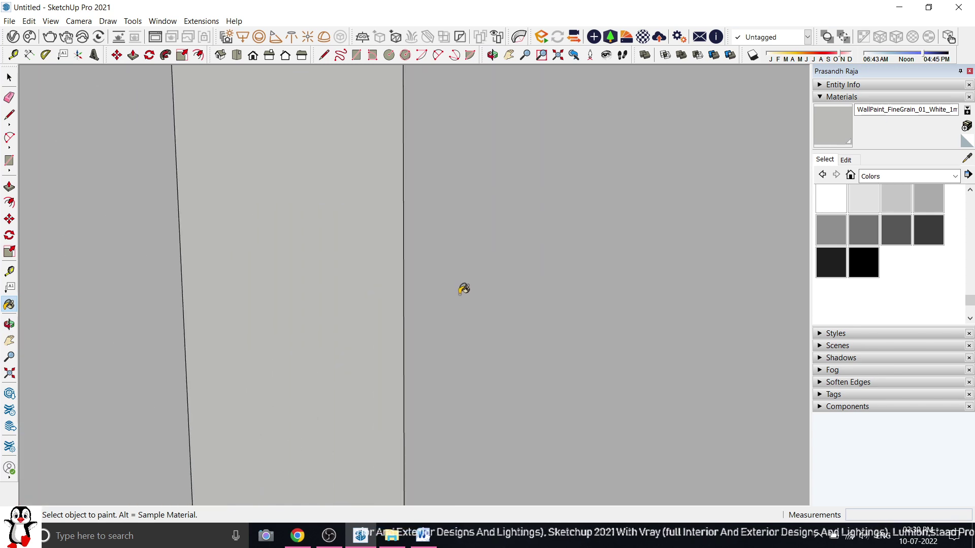
pyautogui.scroll(3, 312, 280)
pyautogui.scroll(-3, 542, 256)
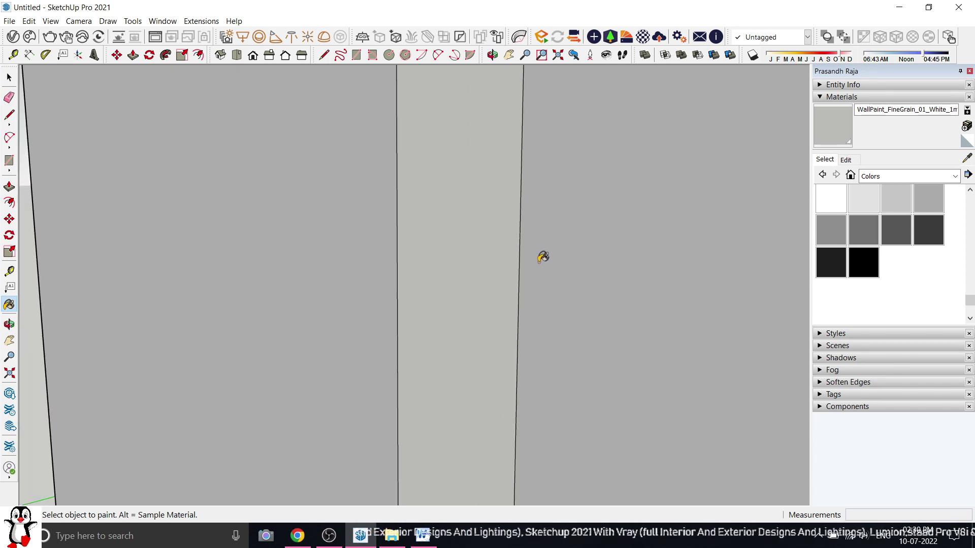
pyautogui.scroll(-6, 366, 292)
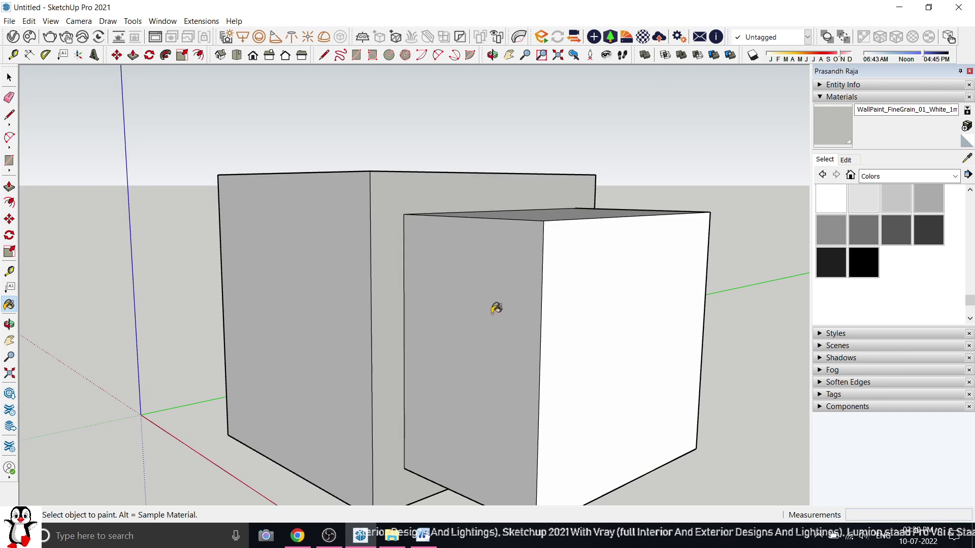
# Paint the smaller box's exposed side face and the top faces of both boxes with the same wall paint
pyautogui.click(639, 310)
pyautogui.moveTo(523, 276); pyautogui.dragTo(520, 354, button='middle')
pyautogui.click(435, 190)
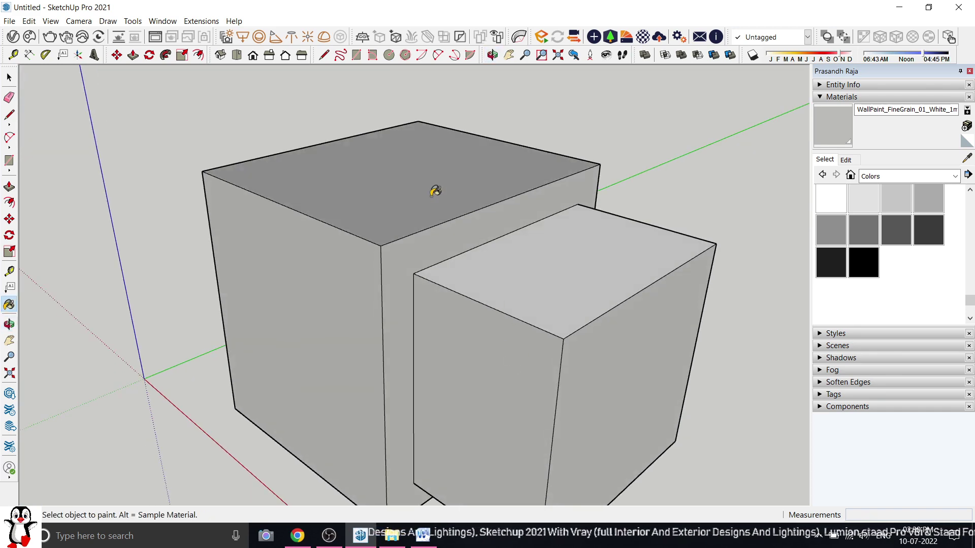
pyautogui.click(538, 250)
# Paint the undersides of both boxes with the same wall paint and return to a front view
pyautogui.scroll(-3, 538, 248)
pyautogui.moveTo(557, 322); pyautogui.dragTo(544, 120, button='middle')
pyautogui.scroll(3, 555, 344)
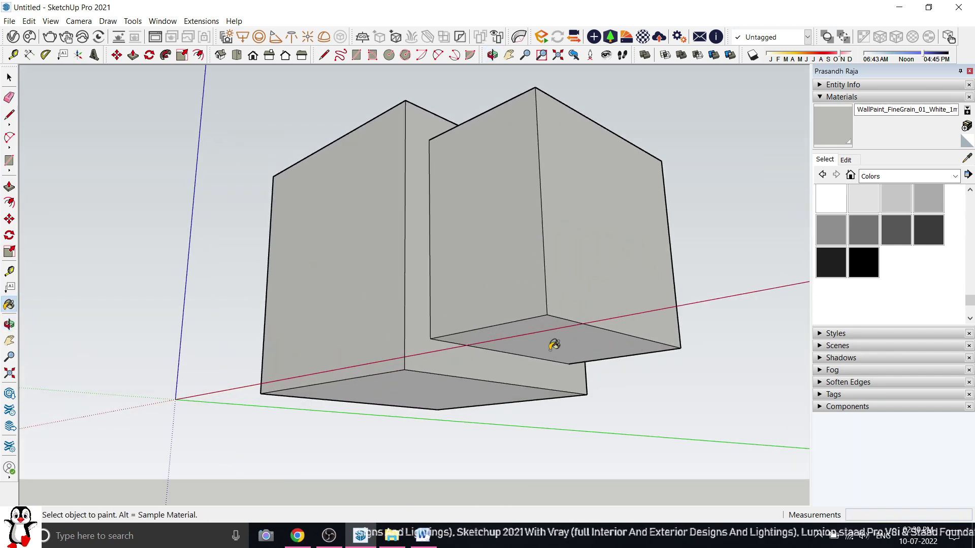
pyautogui.click(555, 344)
pyautogui.click(489, 392)
pyautogui.moveTo(483, 241)
pyautogui.mouseDown(button='middle')
pyautogui.moveTo(533, 330)
pyautogui.moveTo(446, 233)
pyautogui.mouseUp(button='middle')
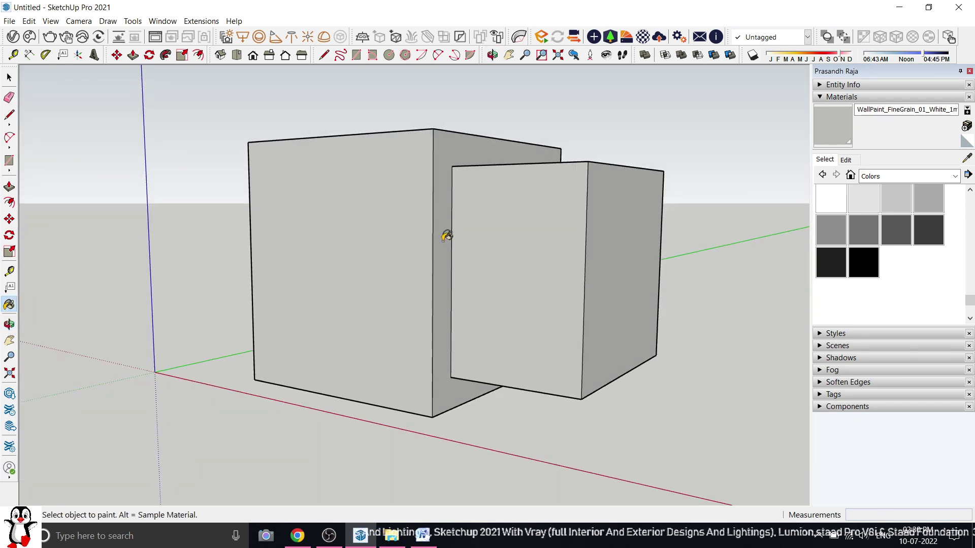
pyautogui.scroll(3, 446, 233)
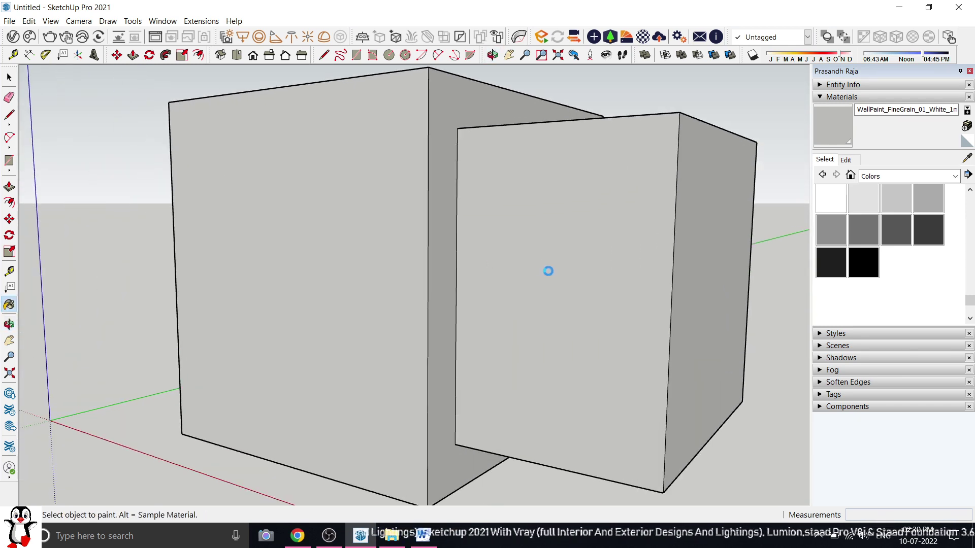
# Open the wall paint material for editing and tint it light brown with the color wheel
pyautogui.click(9, 78)
pyautogui.click(843, 160)
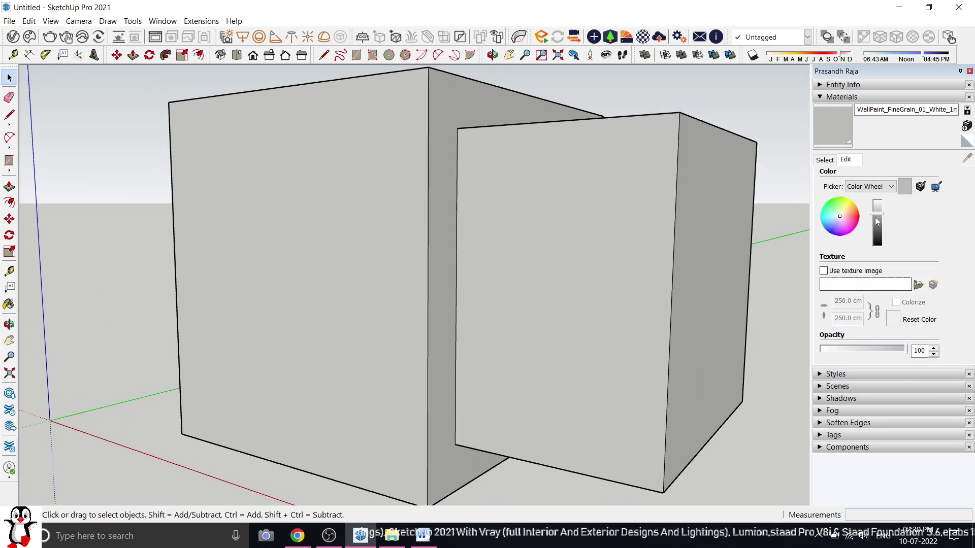
pyautogui.click(848, 215)
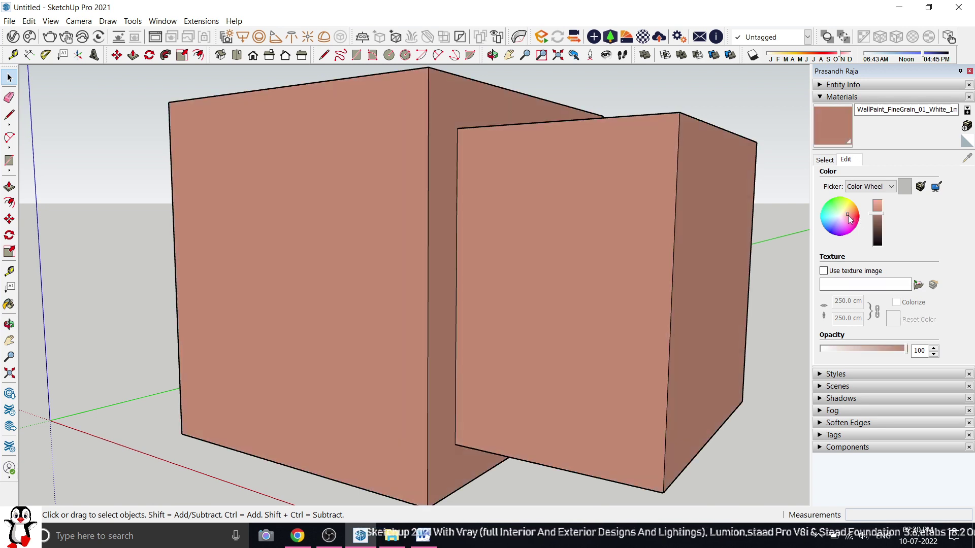
pyautogui.moveTo(845, 218); pyautogui.dragTo(845, 213)
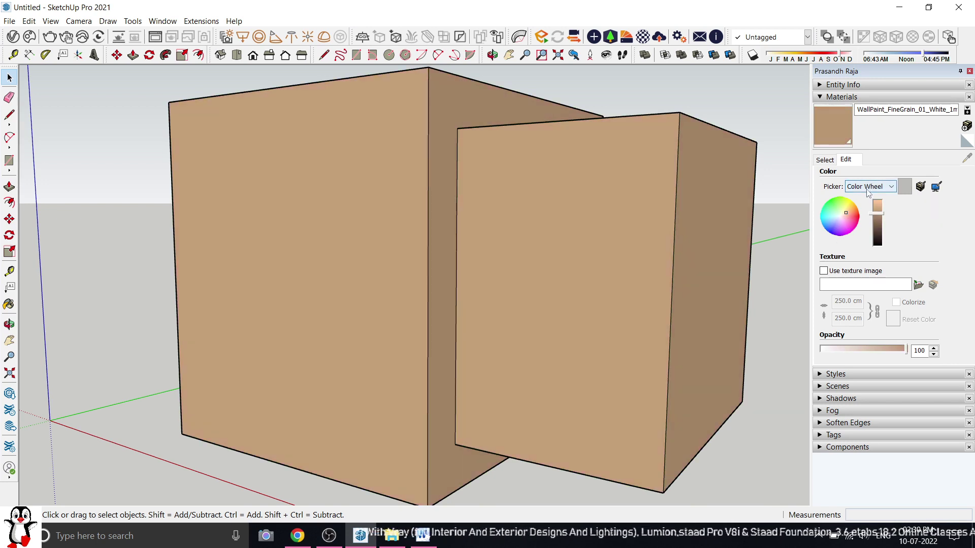
# Set the wall paint's color to pure white in RGB mode with 255, 255, 255 and check it on both boxes
pyautogui.click(867, 187)
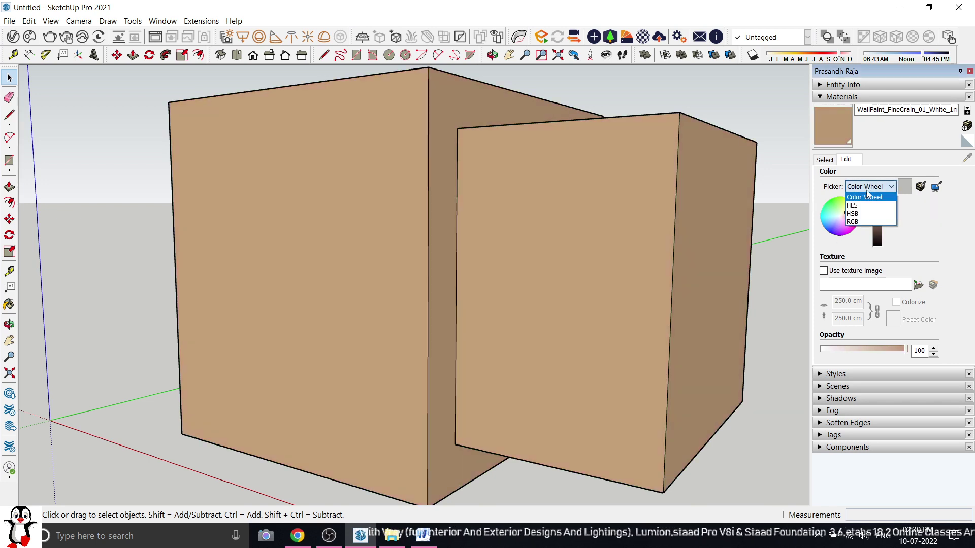
pyautogui.click(853, 222)
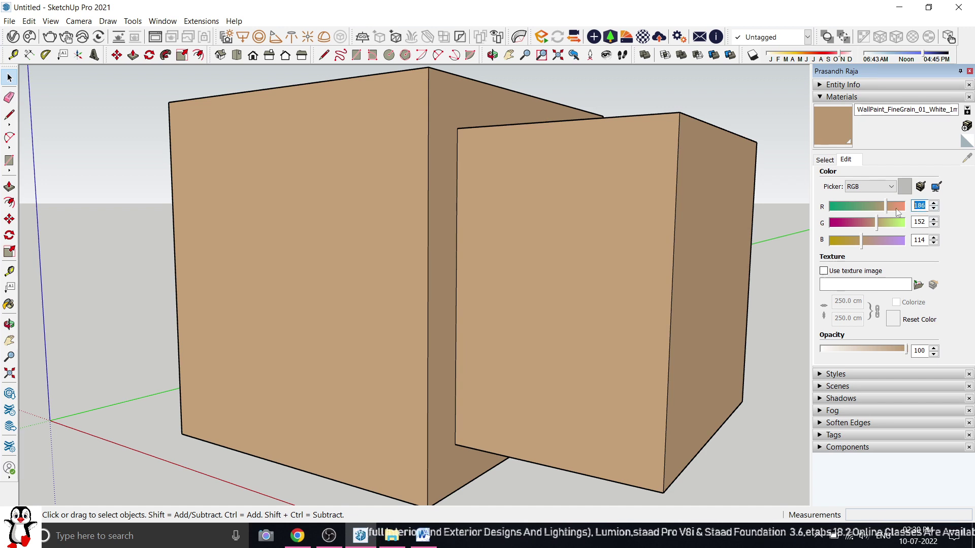
pyautogui.write('255')
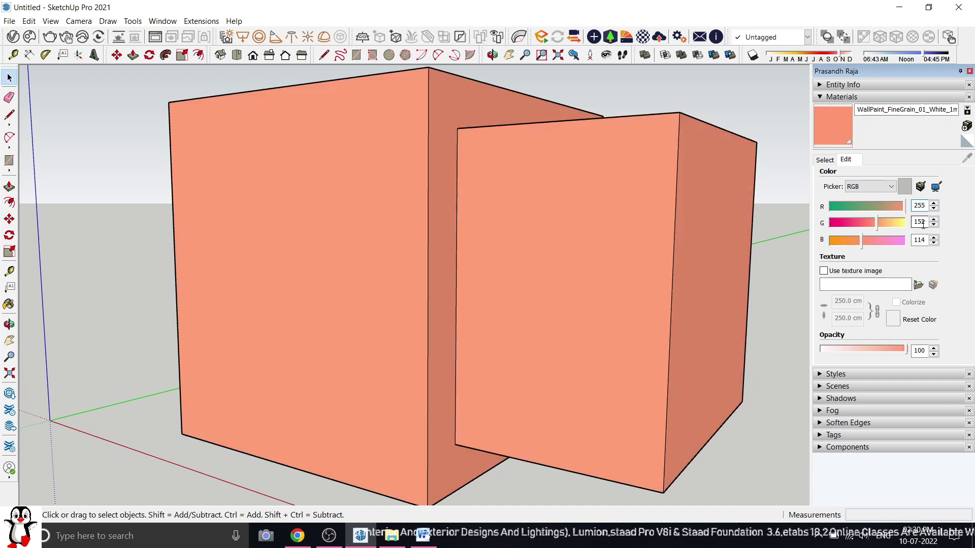
pyautogui.write('255')
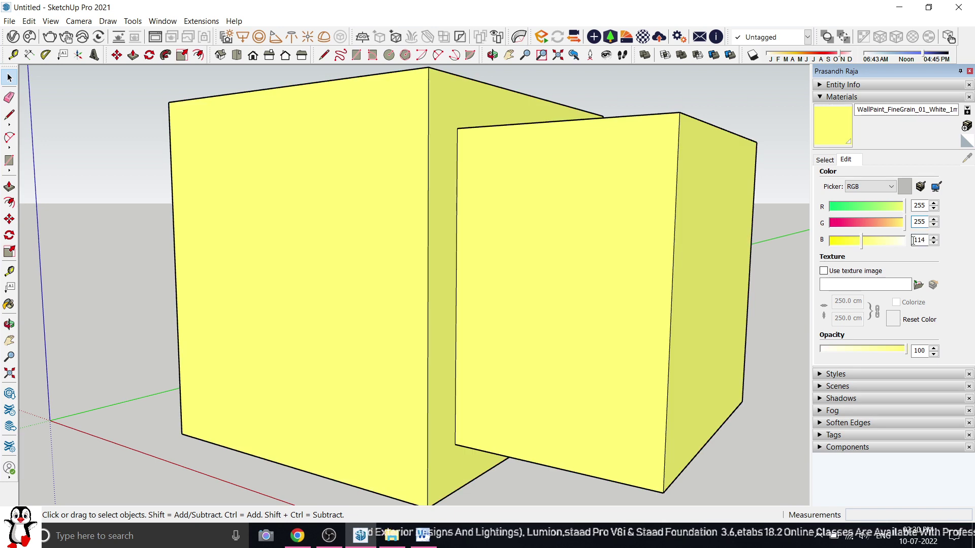
pyautogui.write('255')
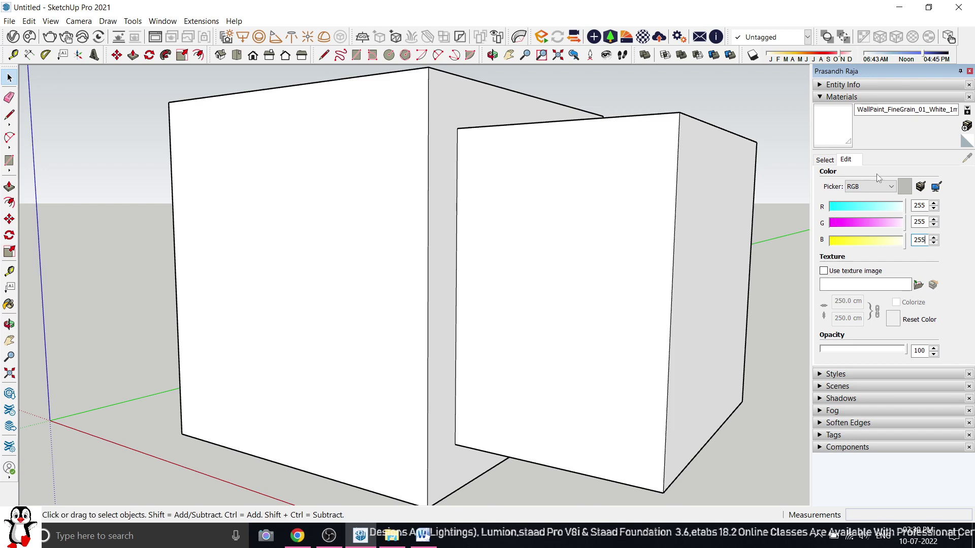
pyautogui.scroll(-3, 342, 244)
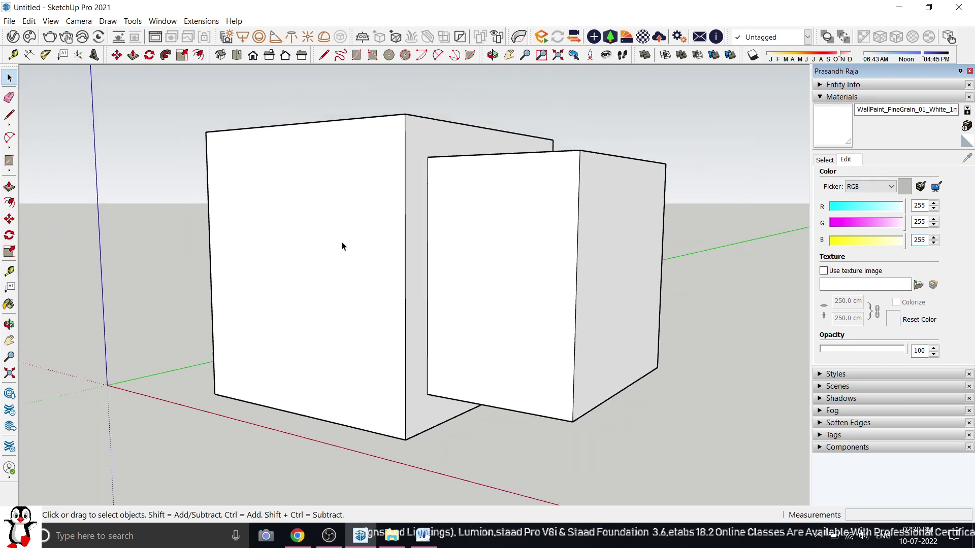
pyautogui.scroll(5, 301, 256)
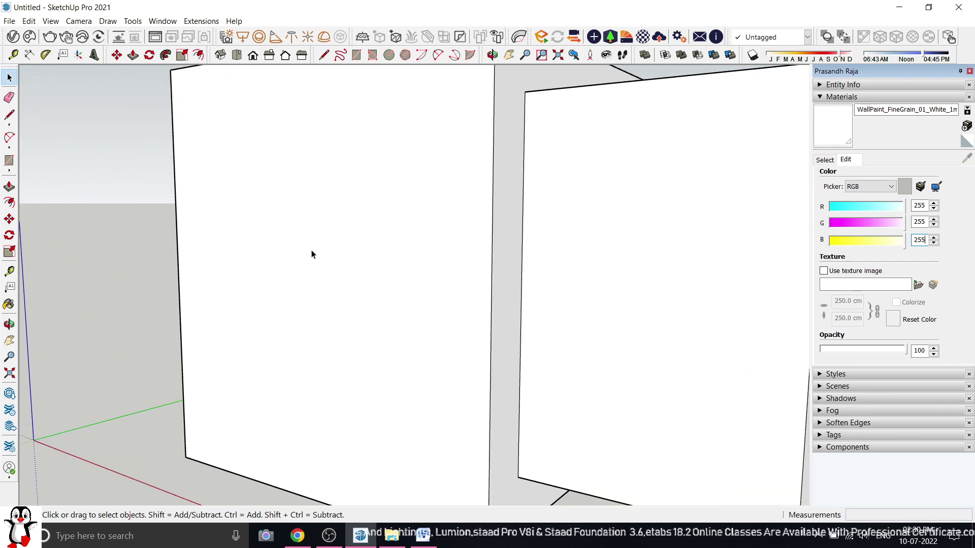
# Inspect the white wall paint up close on both boxes and return to a slightly elevated view of them
pyautogui.scroll(3, 468, 272)
pyautogui.scroll(2, 471, 272)
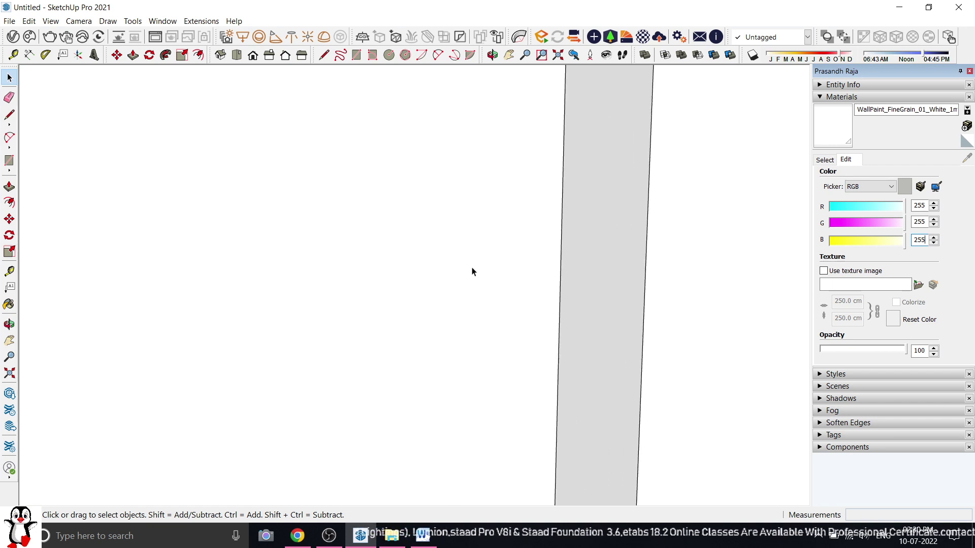
pyautogui.scroll(-6, 472, 272)
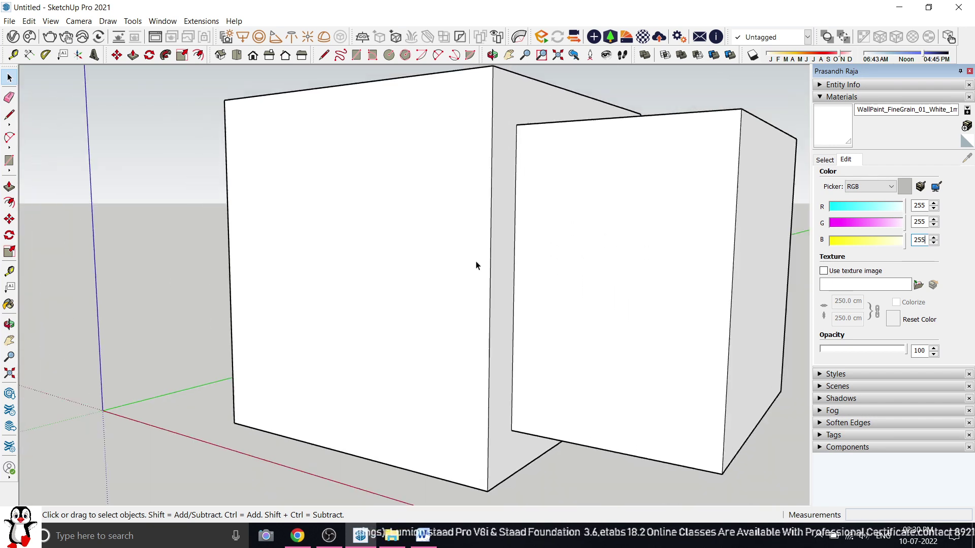
pyautogui.scroll(-2, 403, 267)
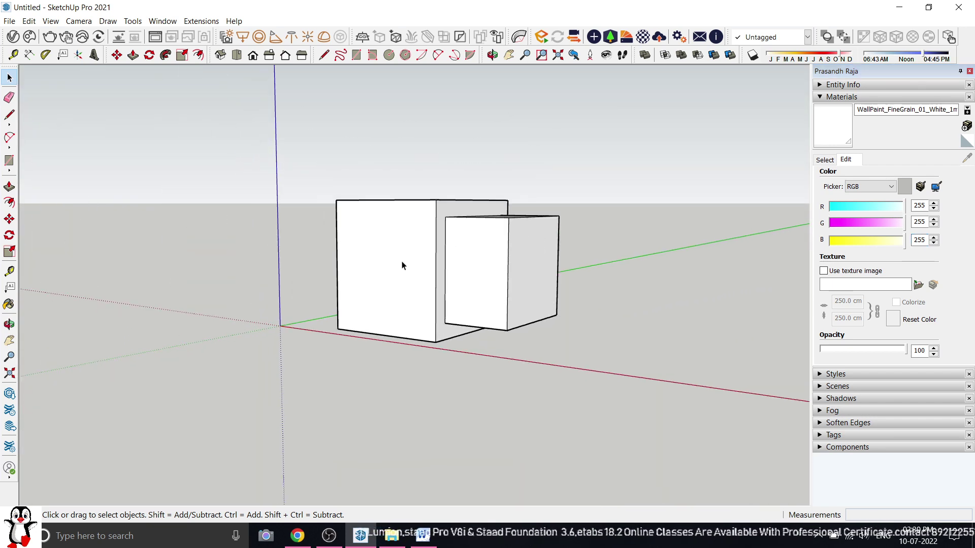
pyautogui.moveTo(404, 266); pyautogui.dragTo(468, 260, button='middle')
pyautogui.scroll(1, 468, 259)
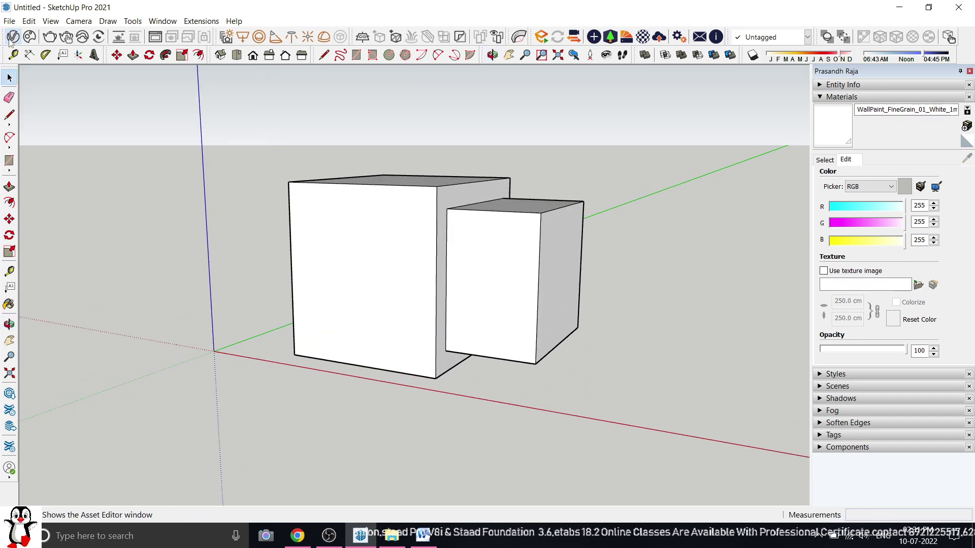
# Open the V-Ray Asset Editor, reposition its window and collapse the wall paint's material settings to leave only the library and scene lists
pyautogui.click(11, 39)
pyautogui.moveTo(424, 160); pyautogui.dragTo(525, 68)
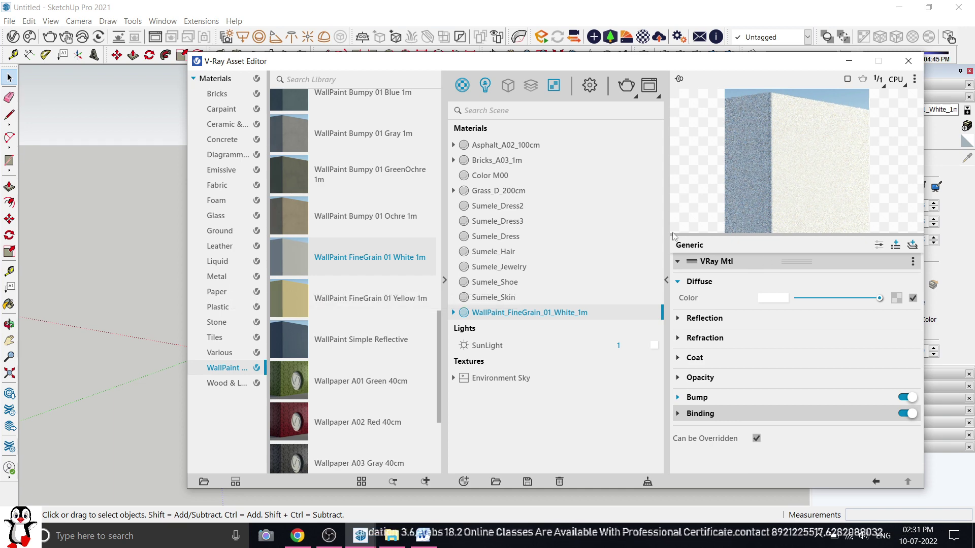
pyautogui.click(666, 279)
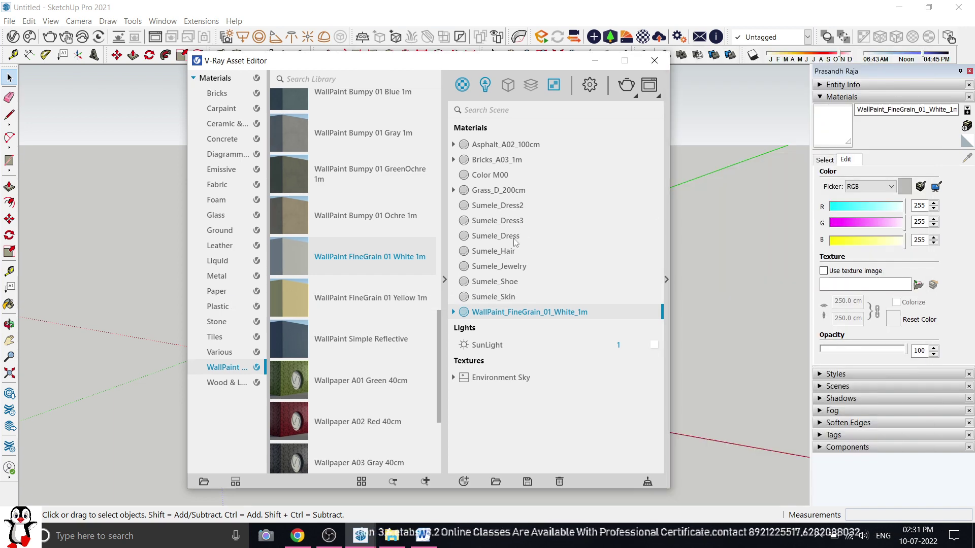